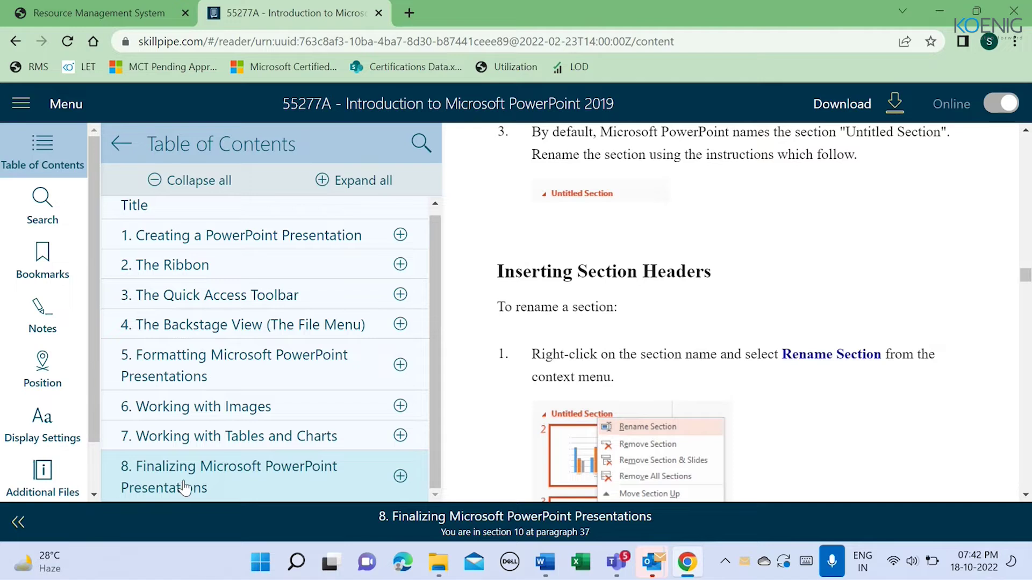
Step: Expand Skillpipe's table of contents chapters 1 through 8 to browse their subsections
left_click(401, 235)
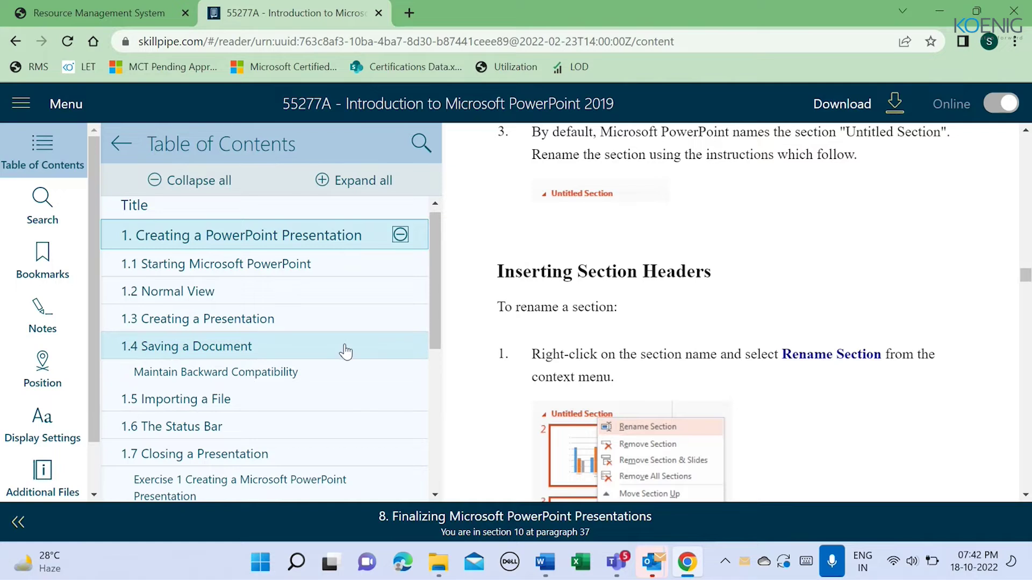
left_click_drag(431, 331, 431, 390)
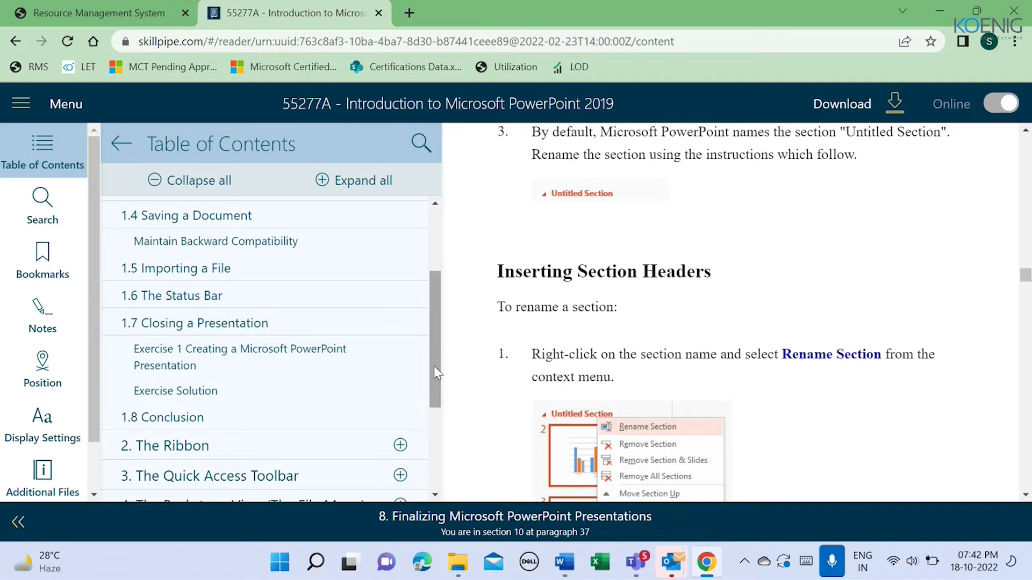
left_click_drag(434, 370, 432, 403)
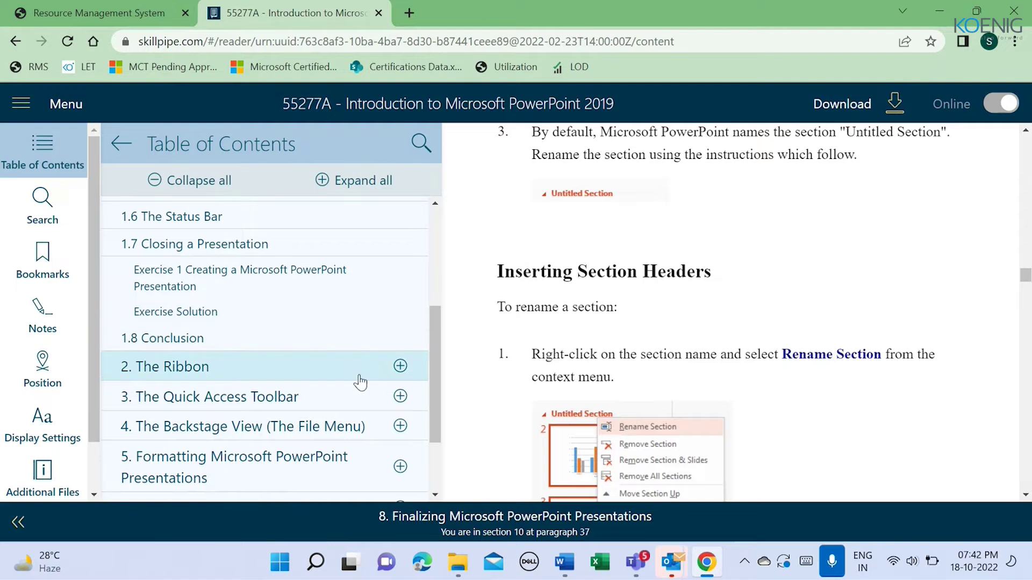
left_click(401, 366)
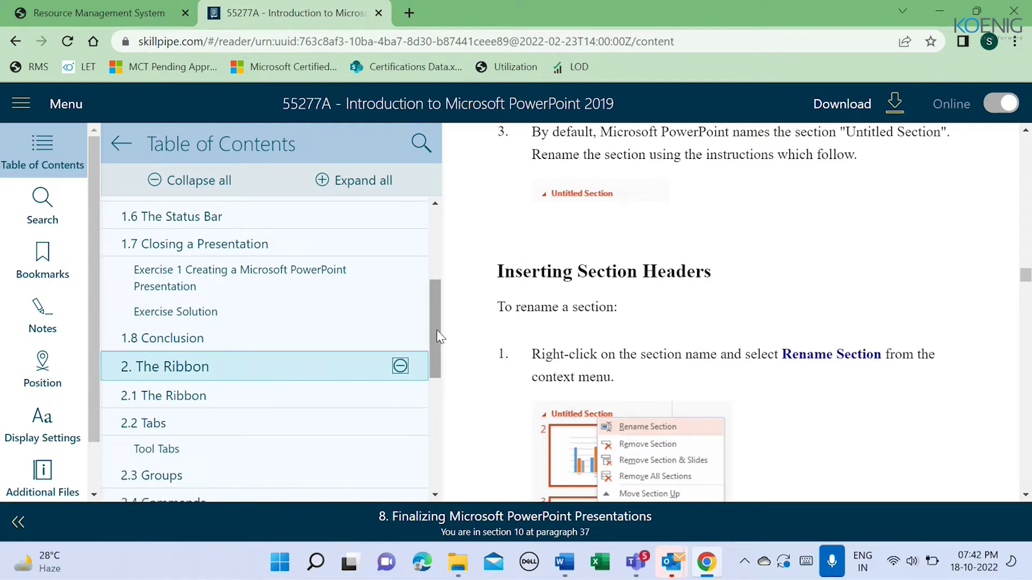
mouse_move(437, 330)
left_mouse_down()
mouse_move(434, 390)
mouse_move(434, 382)
left_mouse_up()
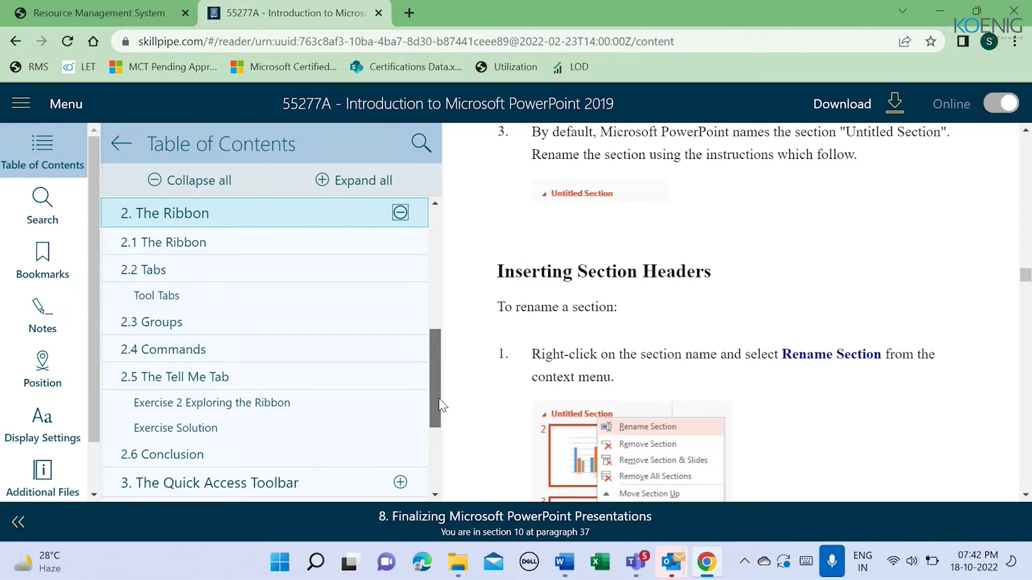
left_click_drag(439, 398, 439, 435)
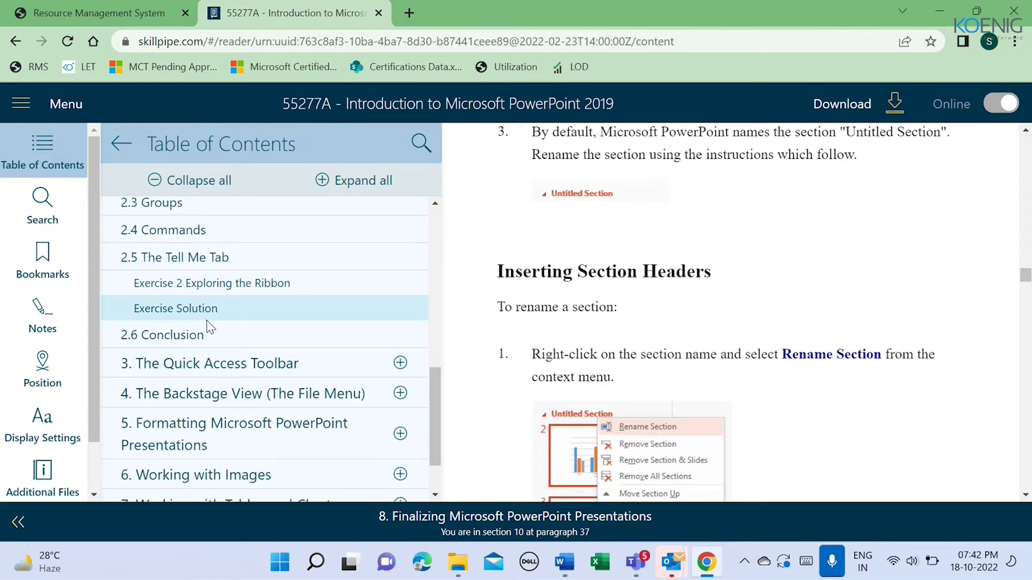
left_click(401, 364)
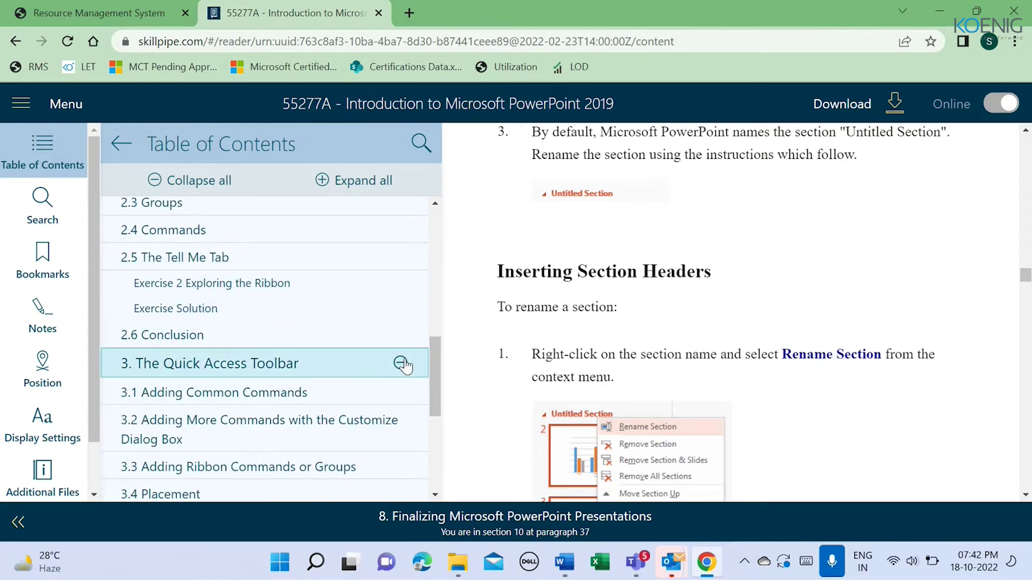
left_click_drag(434, 367, 434, 402)
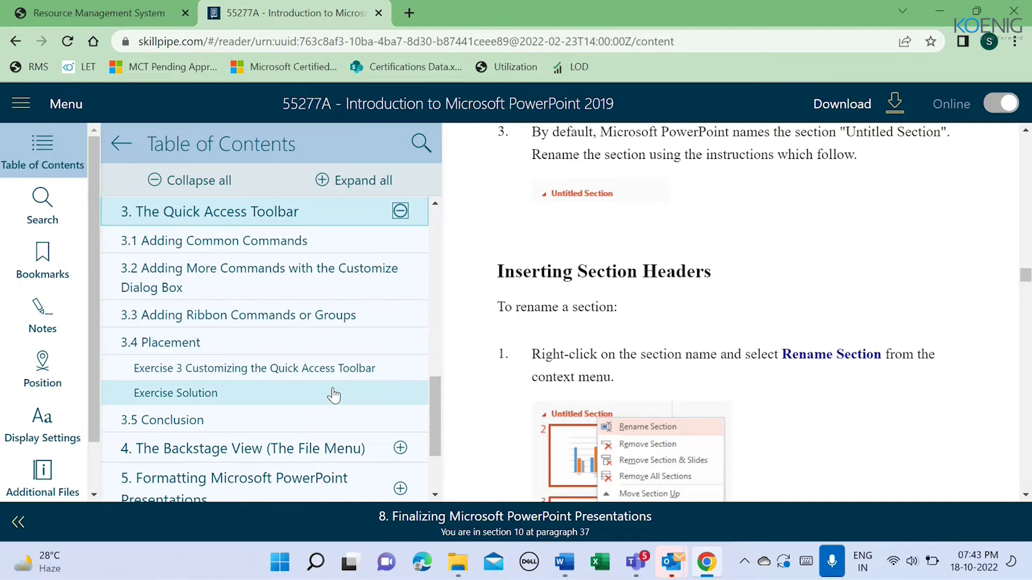
left_click(435, 493)
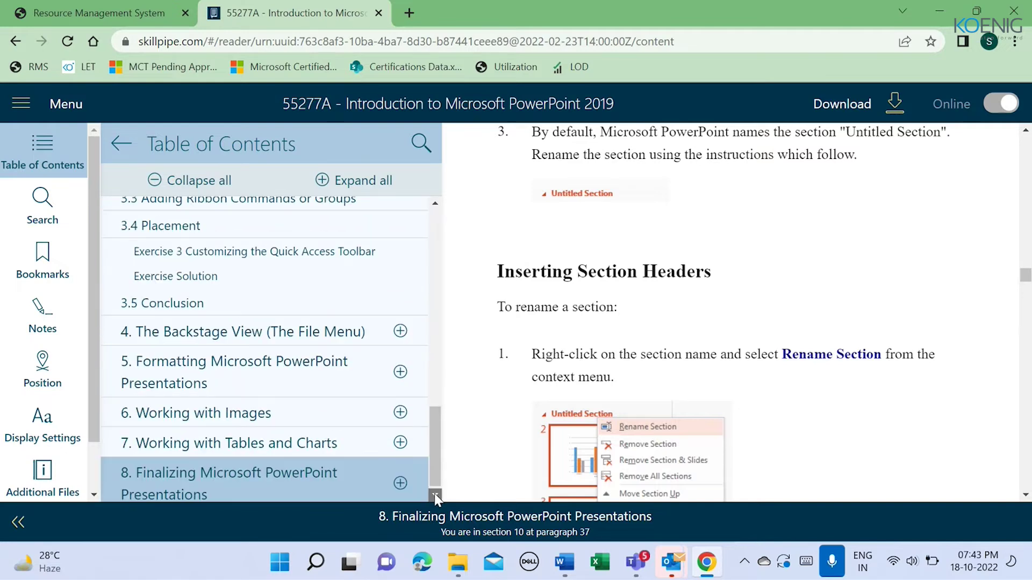
left_click(399, 325)
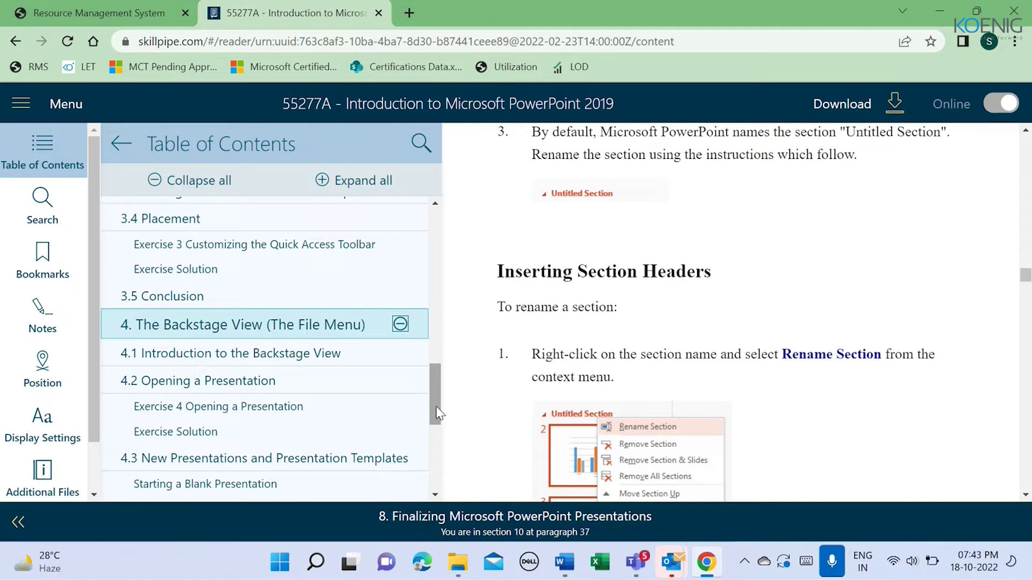
left_click_drag(436, 411, 435, 431)
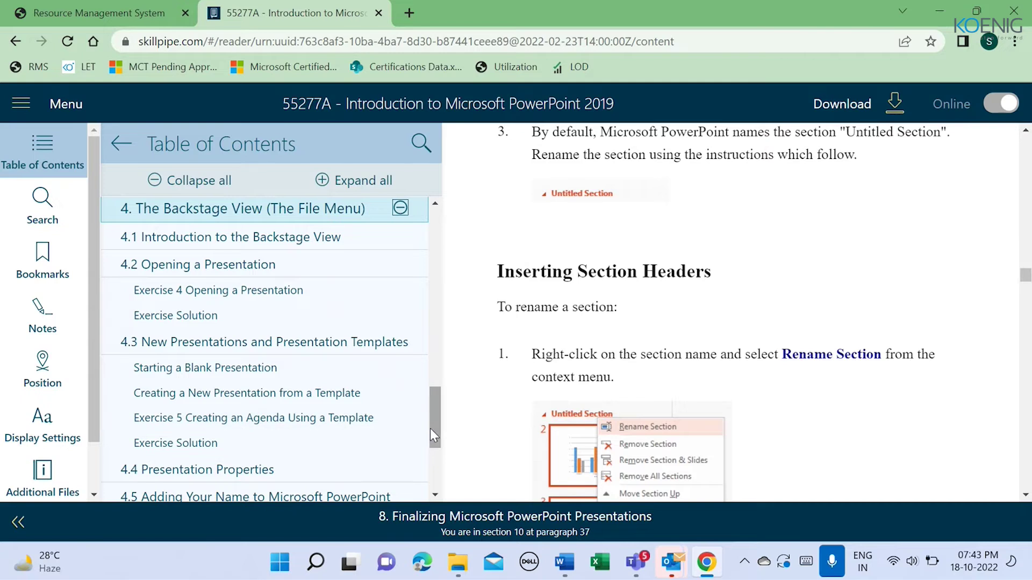
left_click_drag(430, 435, 437, 471)
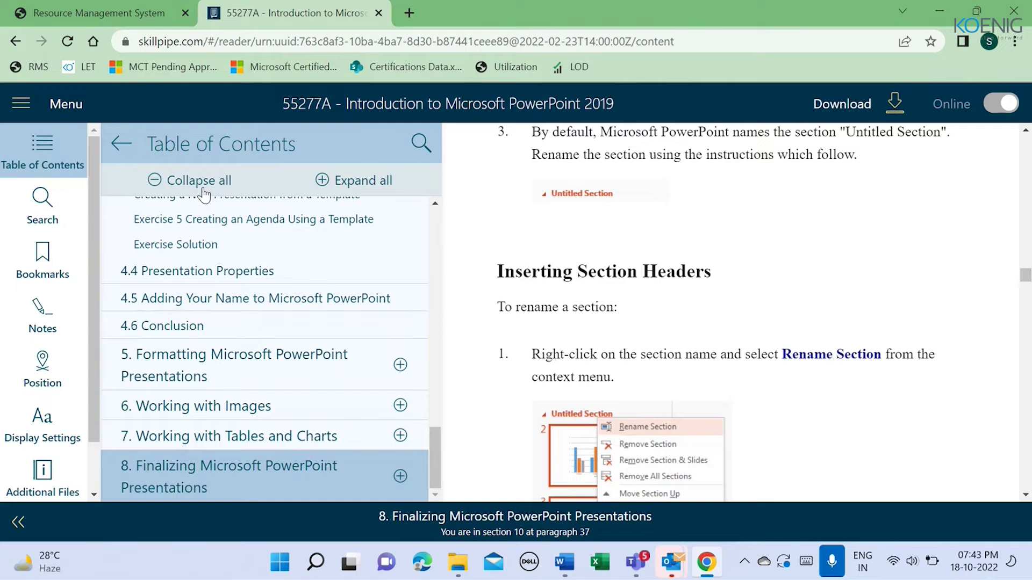
left_click(160, 183)
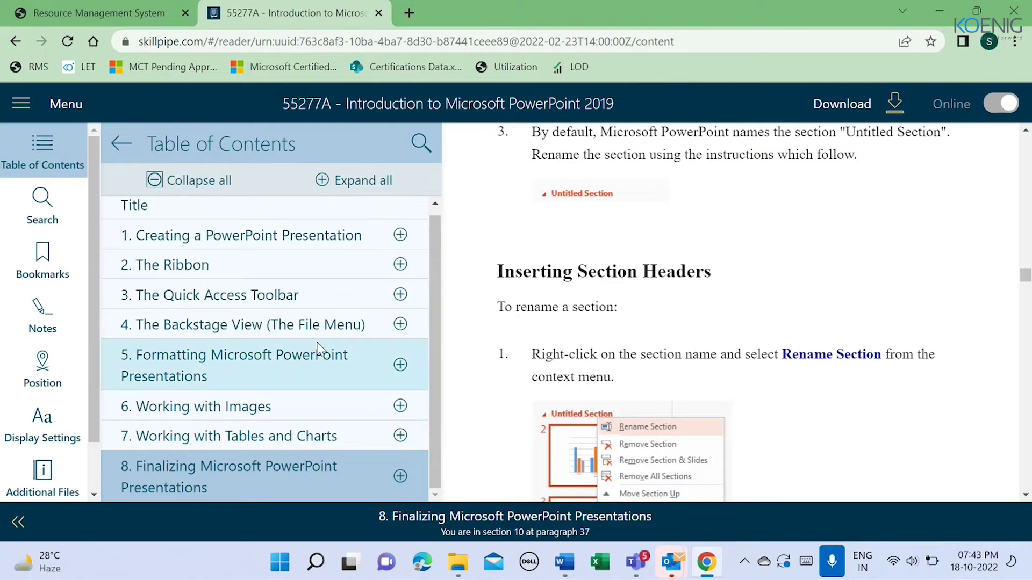
left_click(400, 367)
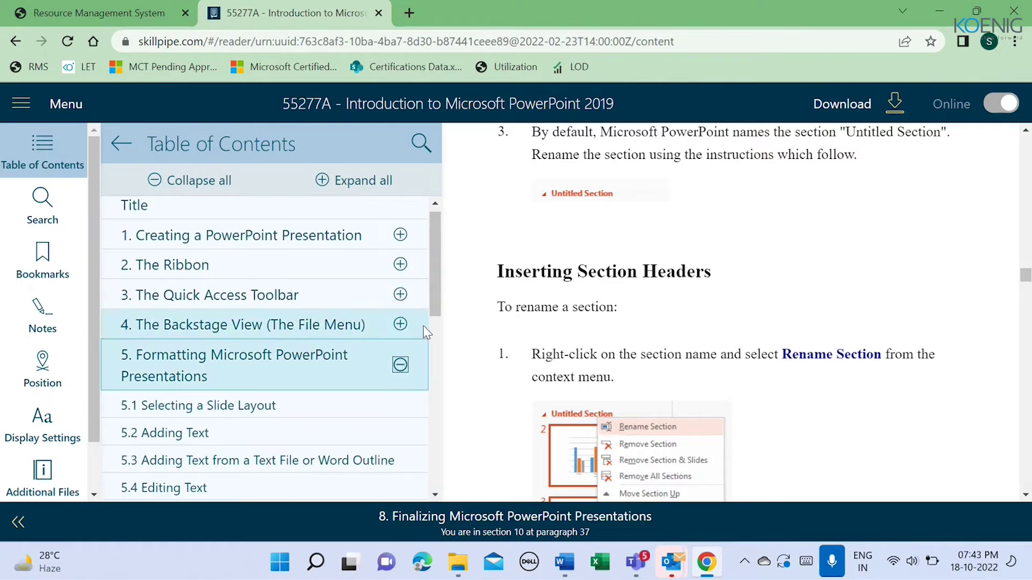
left_click_drag(432, 304, 431, 367)
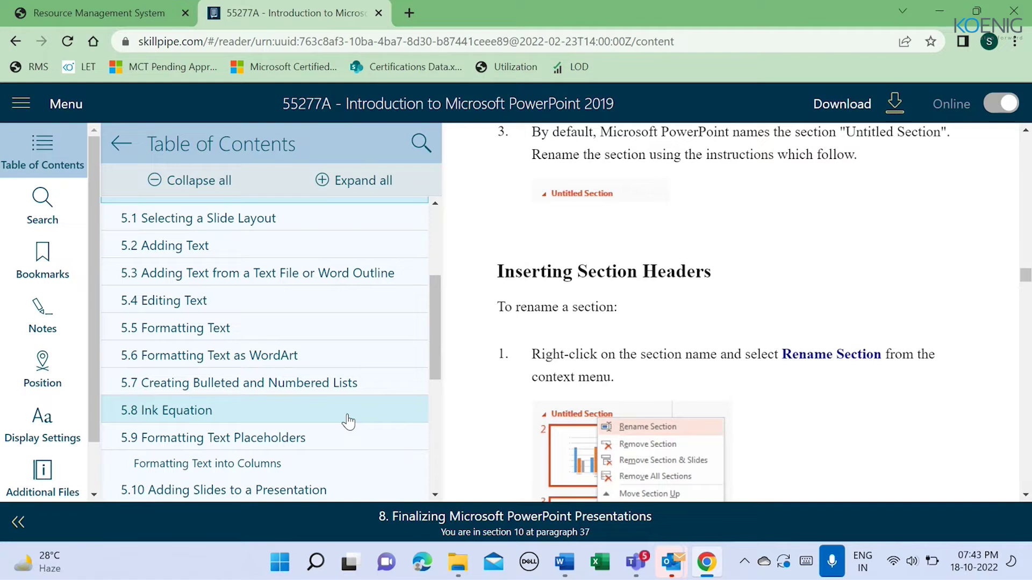
left_click_drag(434, 357, 432, 409)
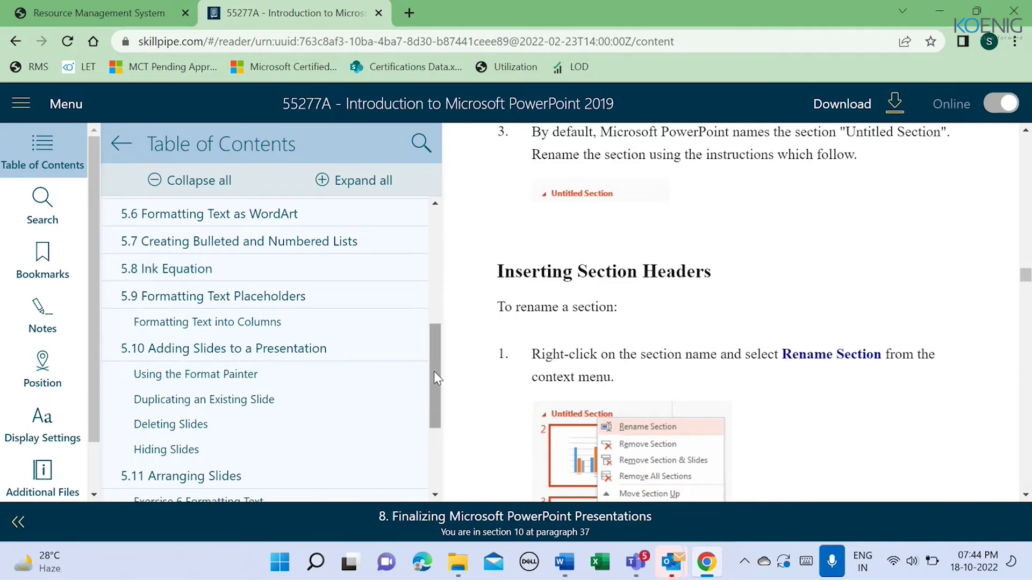
left_click_drag(434, 372, 436, 408)
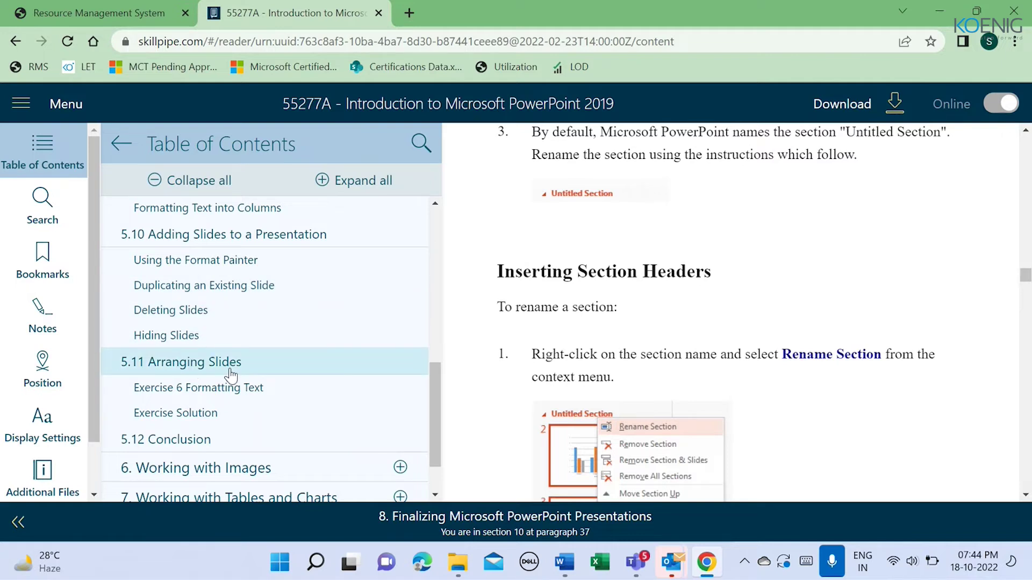
left_click(157, 186)
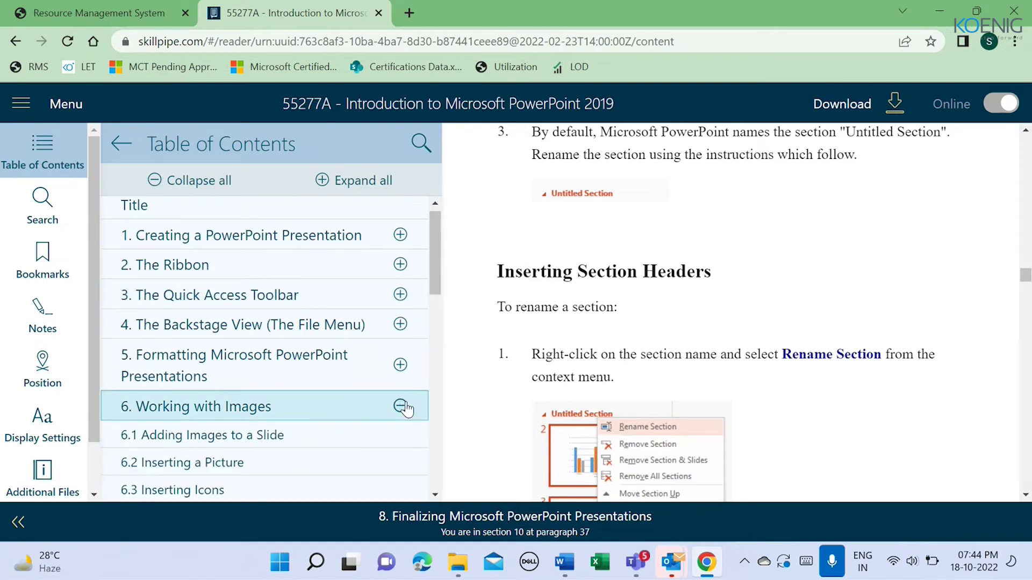
left_click_drag(431, 272, 439, 316)
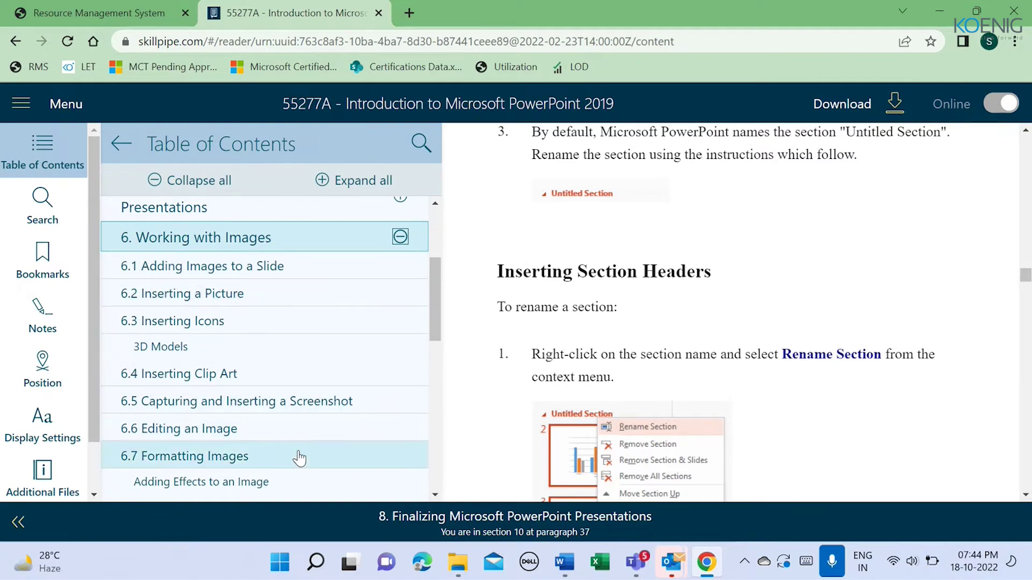
left_click_drag(432, 321, 440, 386)
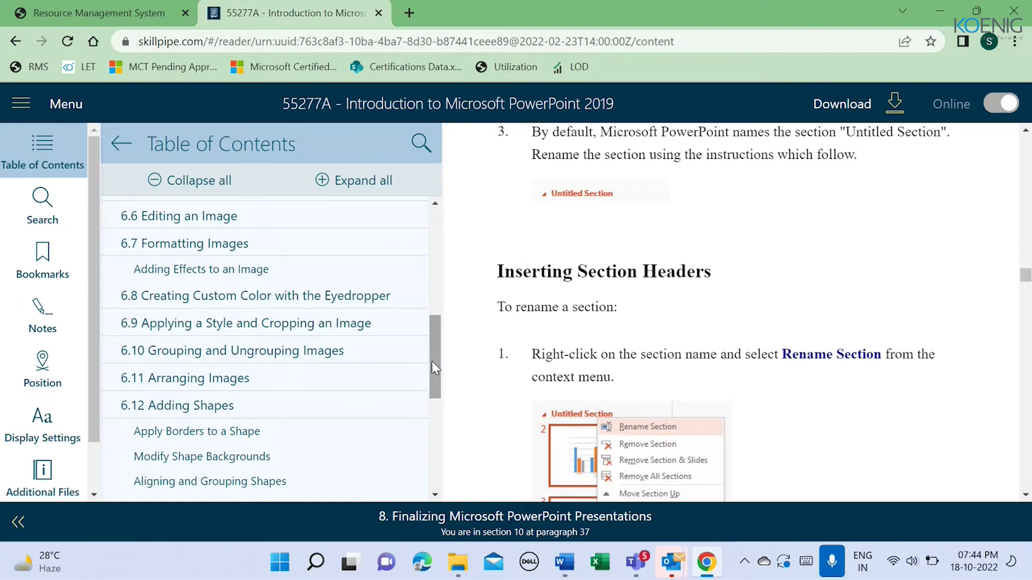
left_click_drag(433, 367, 433, 450)
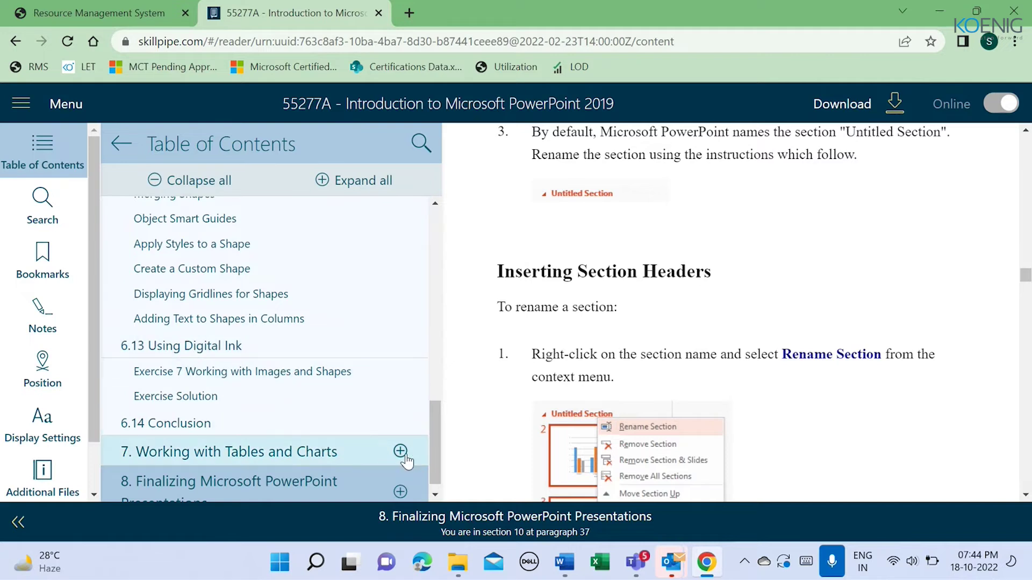
left_click(400, 451)
left_click_drag(435, 392, 442, 438)
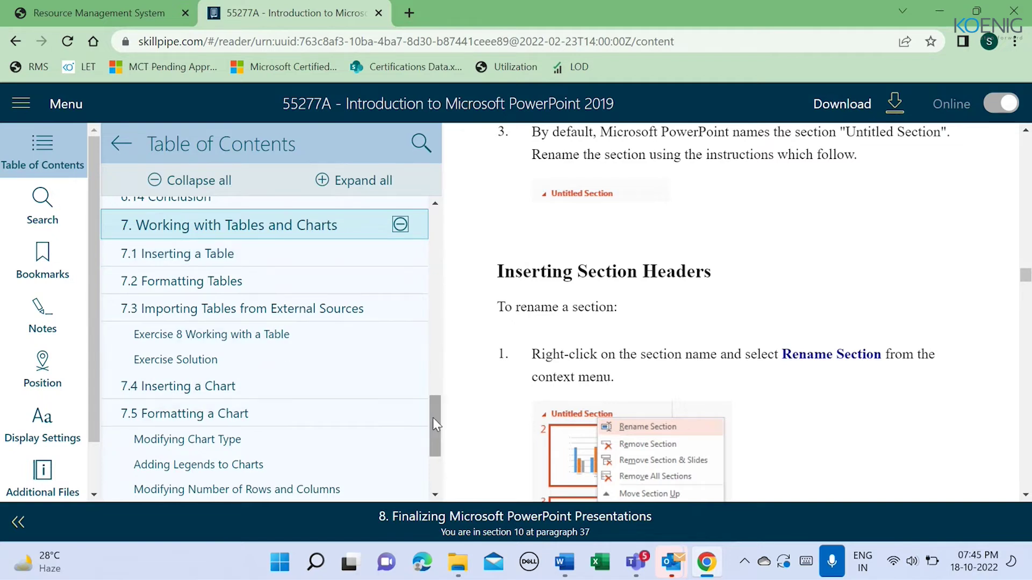
scroll(433, 421, "down", 2)
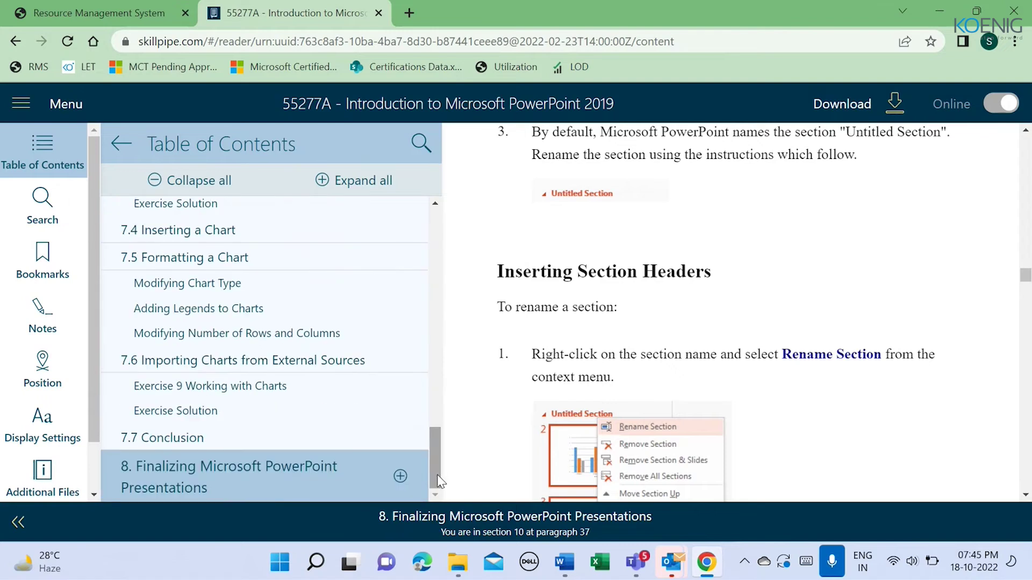
left_click(400, 476)
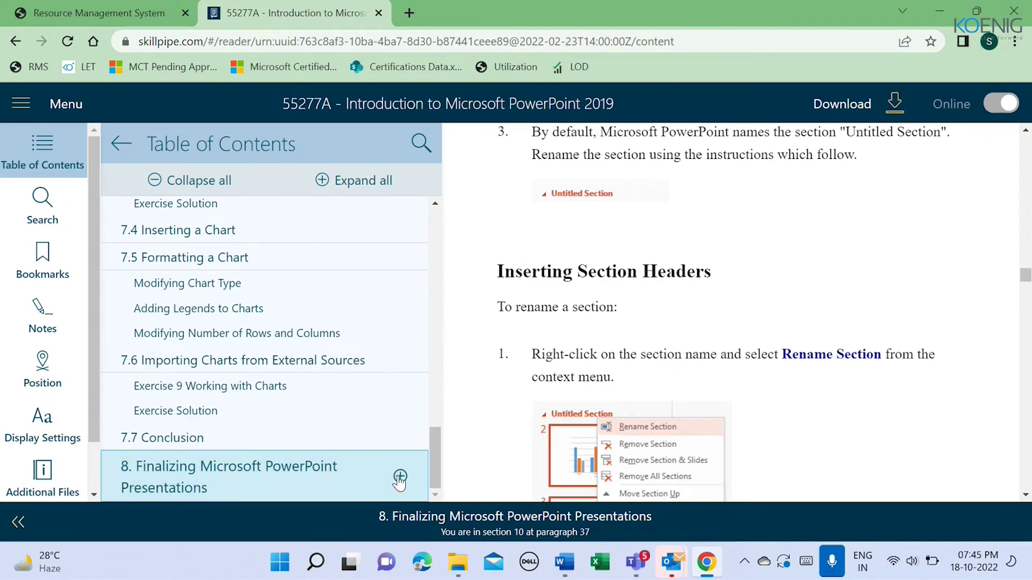
left_click_drag(434, 384, 435, 424)
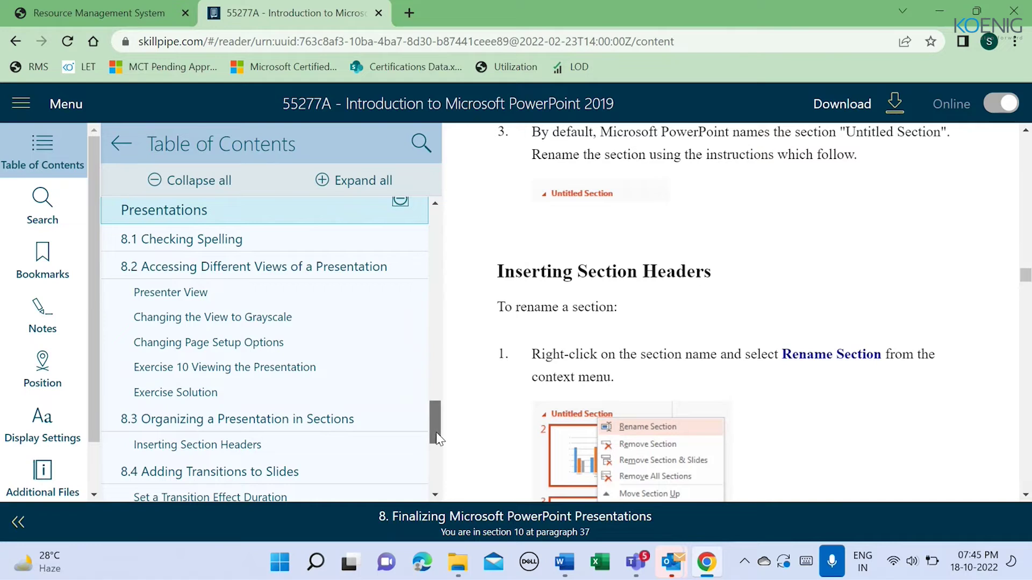
left_click_drag(437, 421, 436, 423)
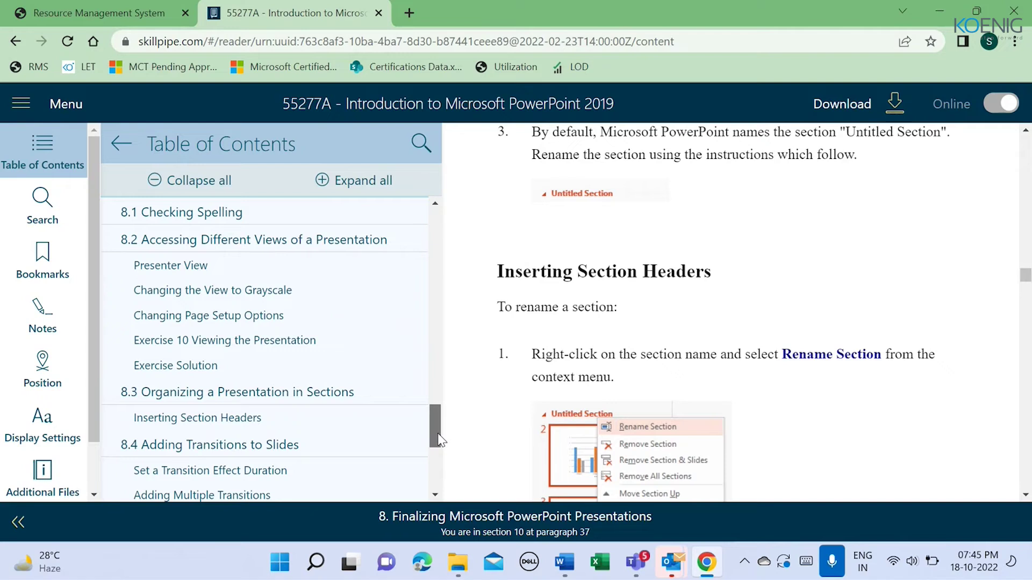
scroll(440, 438, "down", 3)
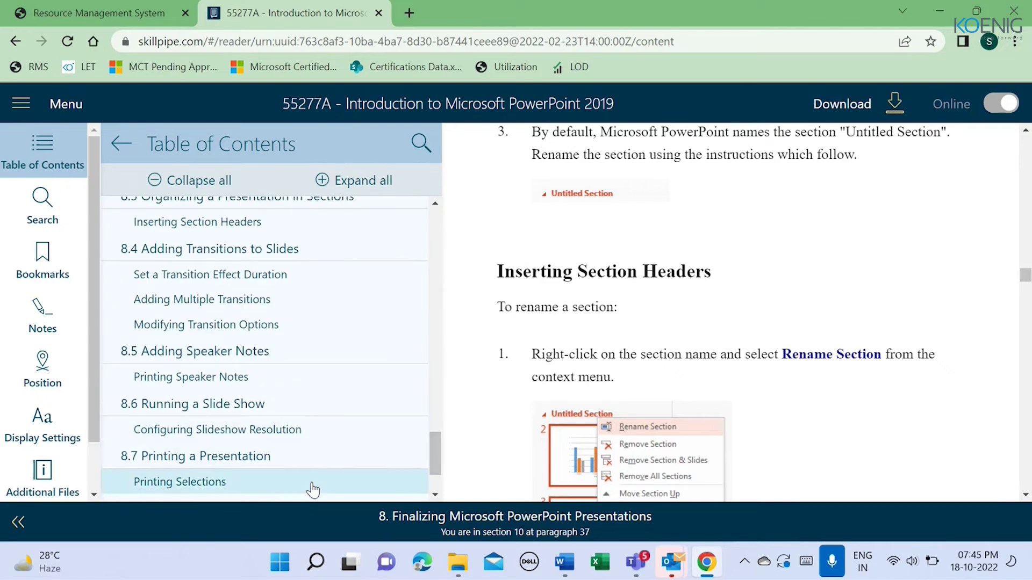
left_click_drag(435, 453, 436, 481)
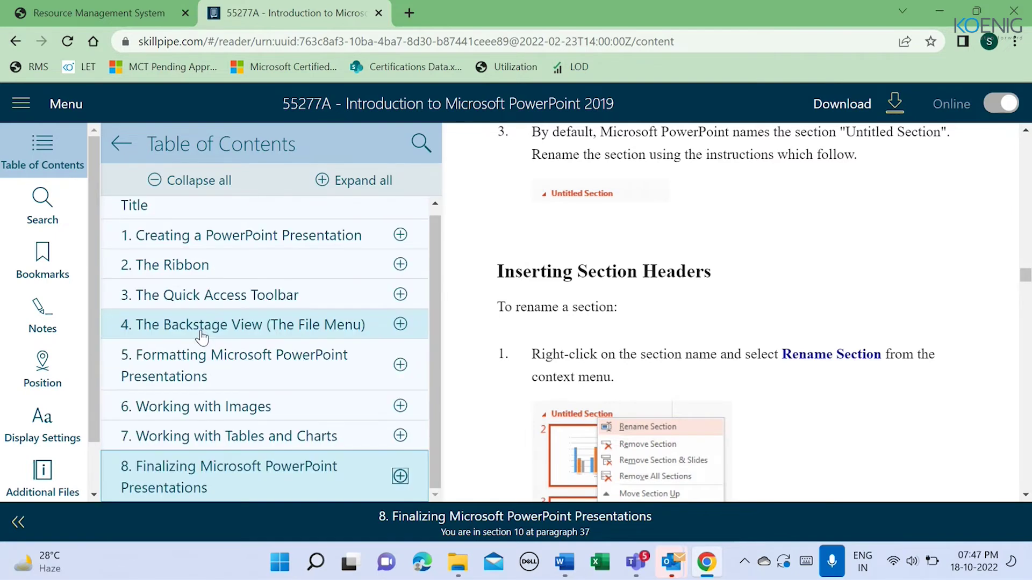
Step: Open chapter 1, Creating a PowerPoint Presentation, hide the contents, and launch PowerPoint
left_click(185, 242)
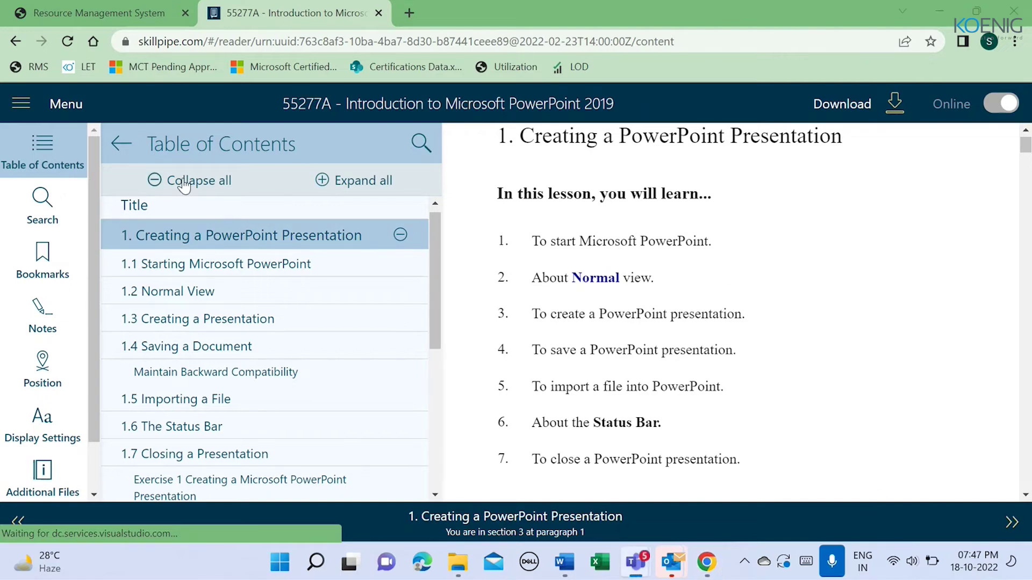
left_click(523, 198)
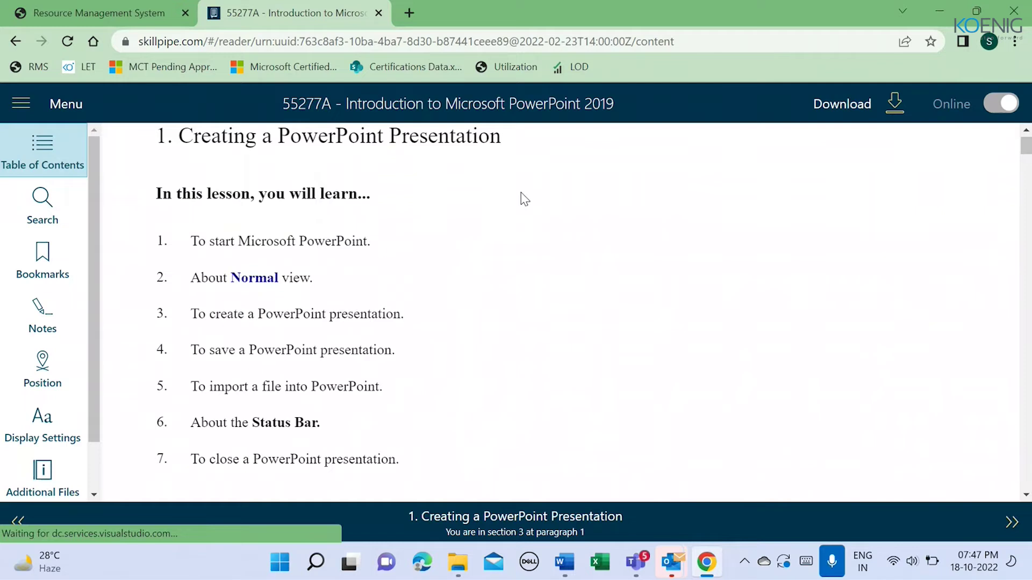
left_click(280, 571)
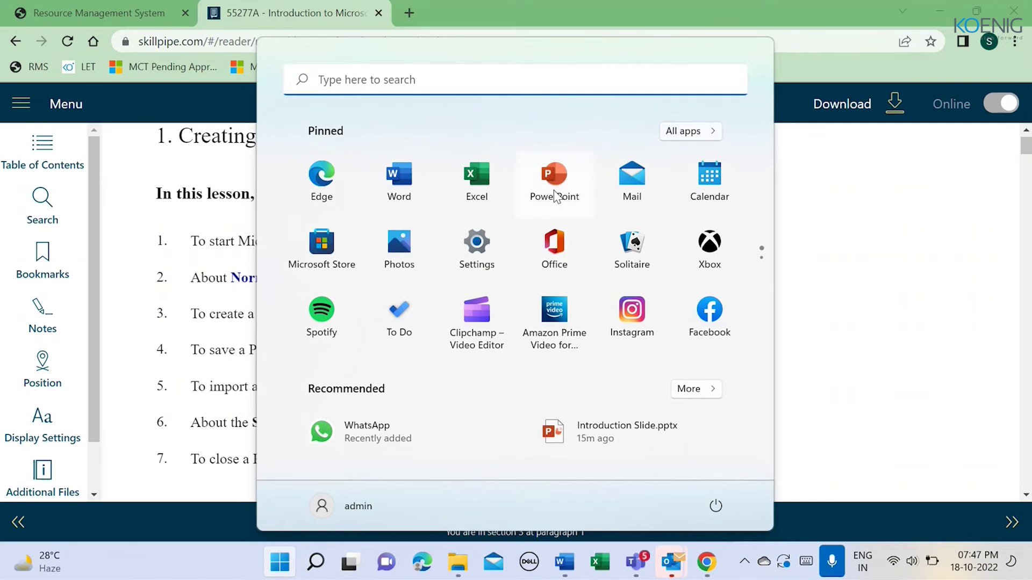
left_click(554, 182)
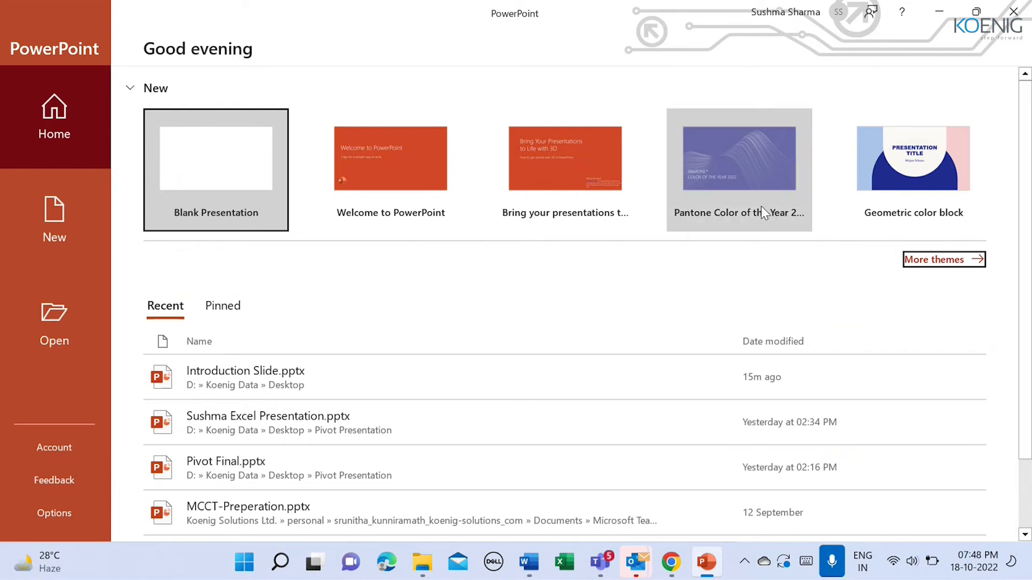
Step: Browse the Education template results under More themes, then return to new-presentation choices
left_click(952, 260)
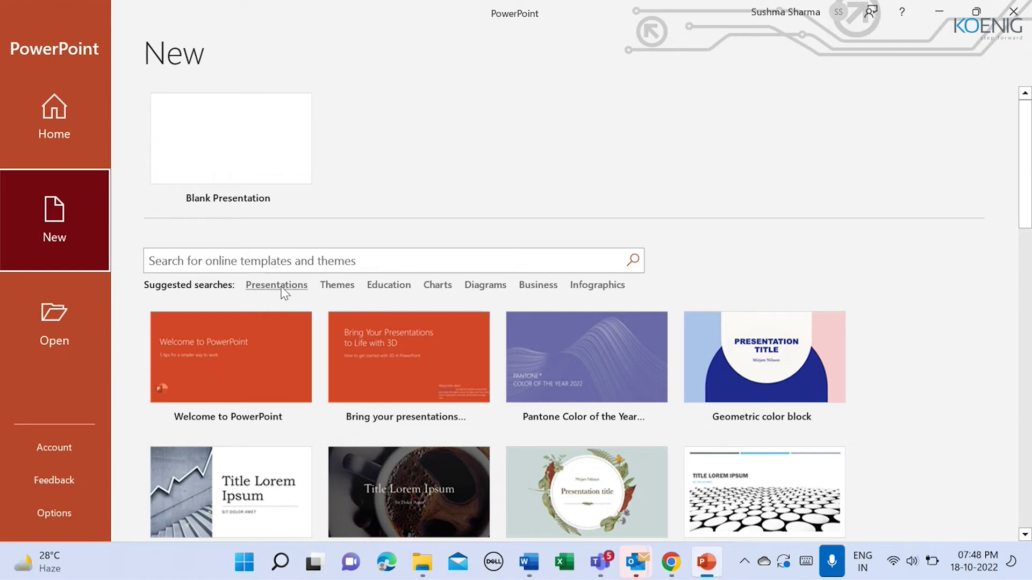
left_click(385, 286)
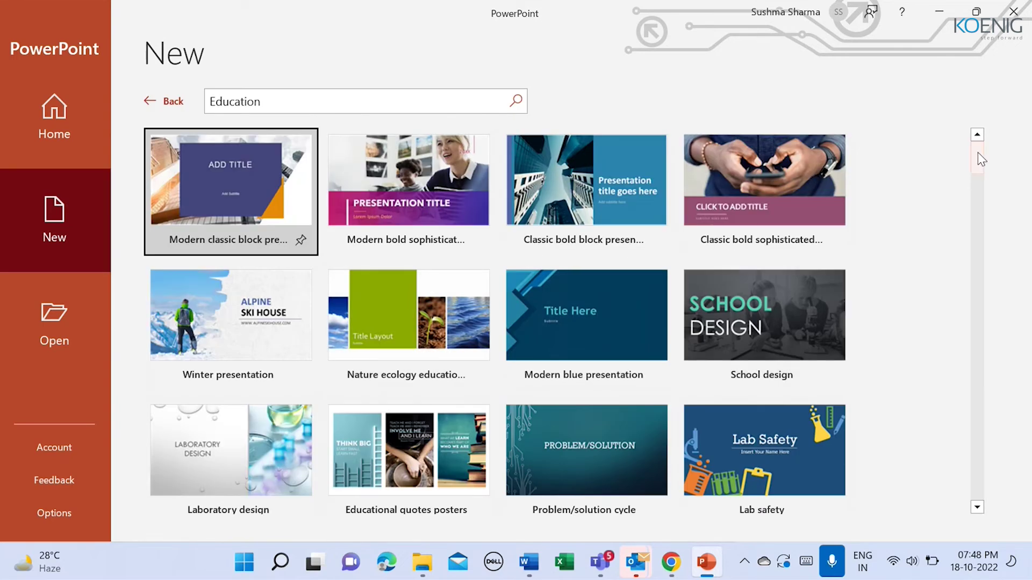
scroll(978, 158, "down", 3)
scroll(985, 207, "down", 4)
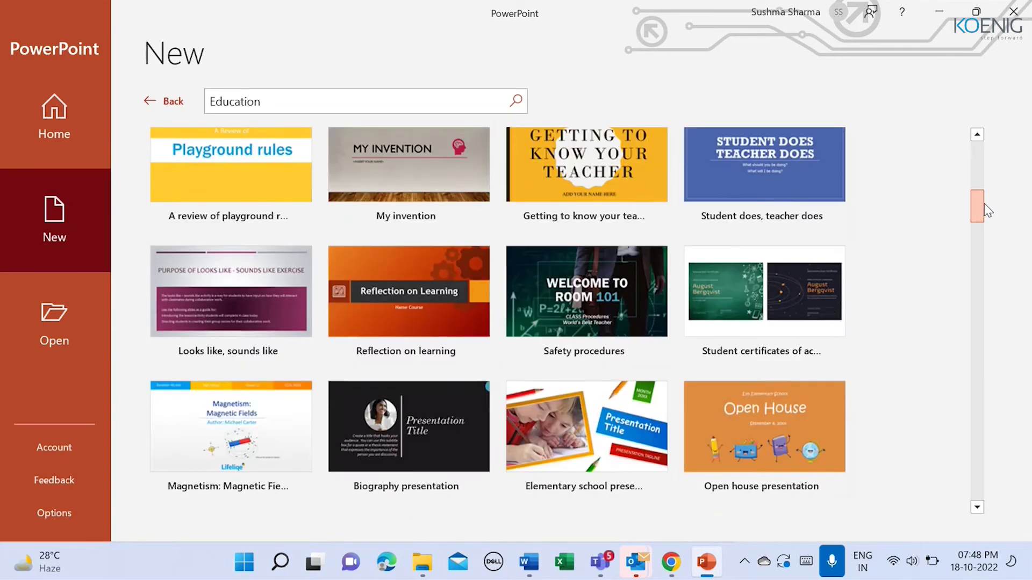
scroll(981, 266, "down", 5)
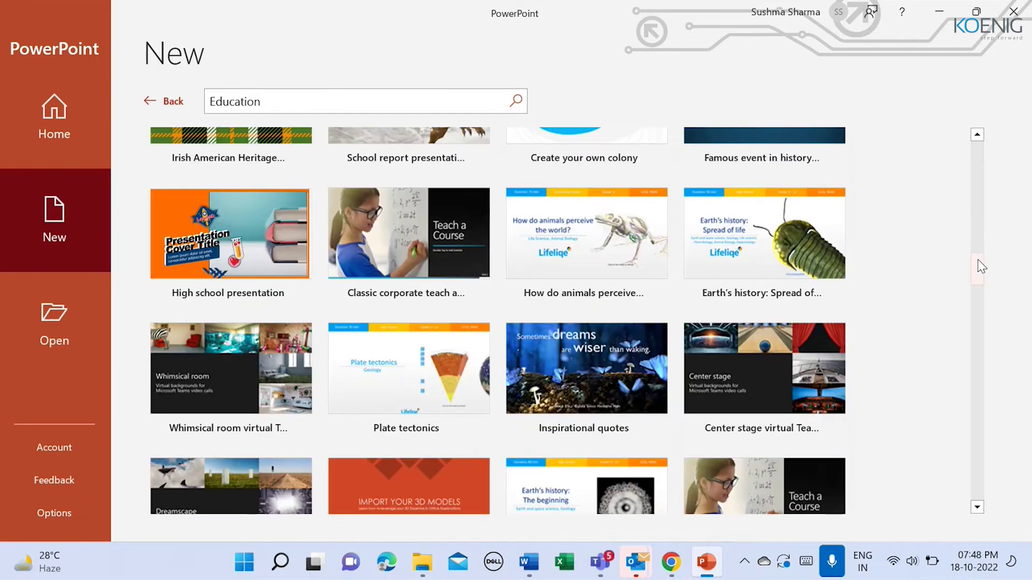
scroll(965, 149, "up", 12)
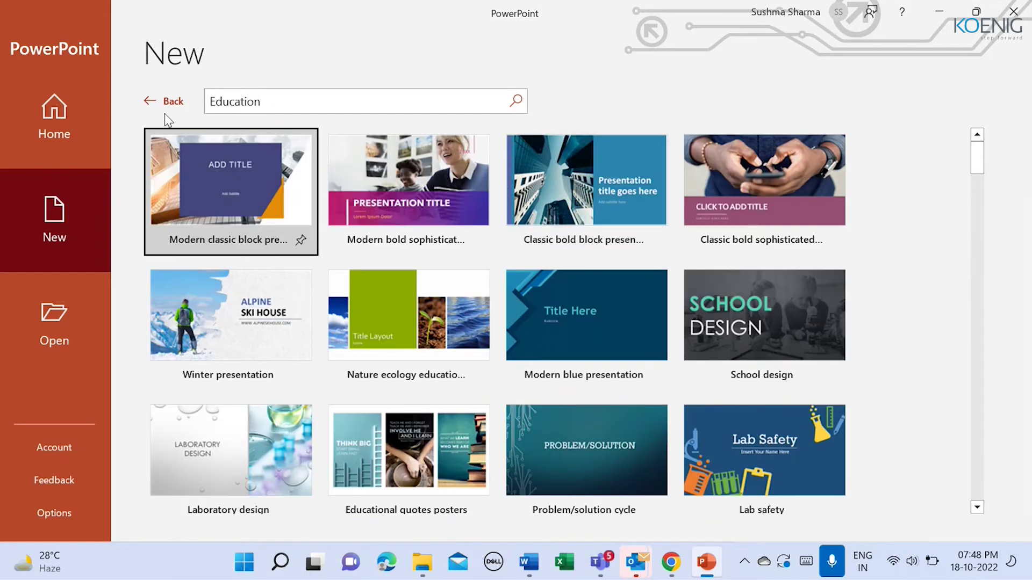
left_click(149, 106)
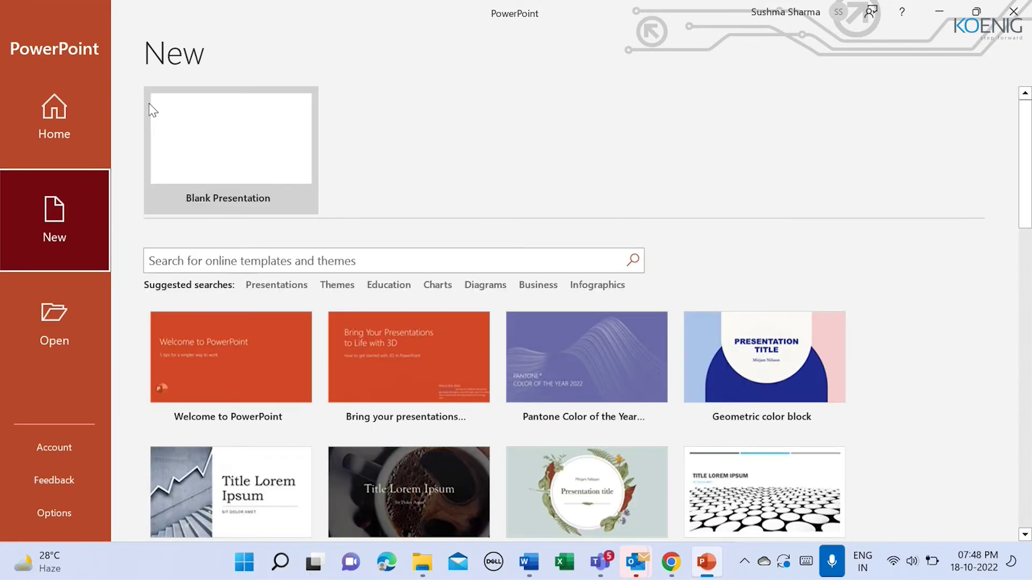
Step: Start a blank presentation and save it as PracticePresentation1.pptx in the Desktop folder
left_click(192, 142)
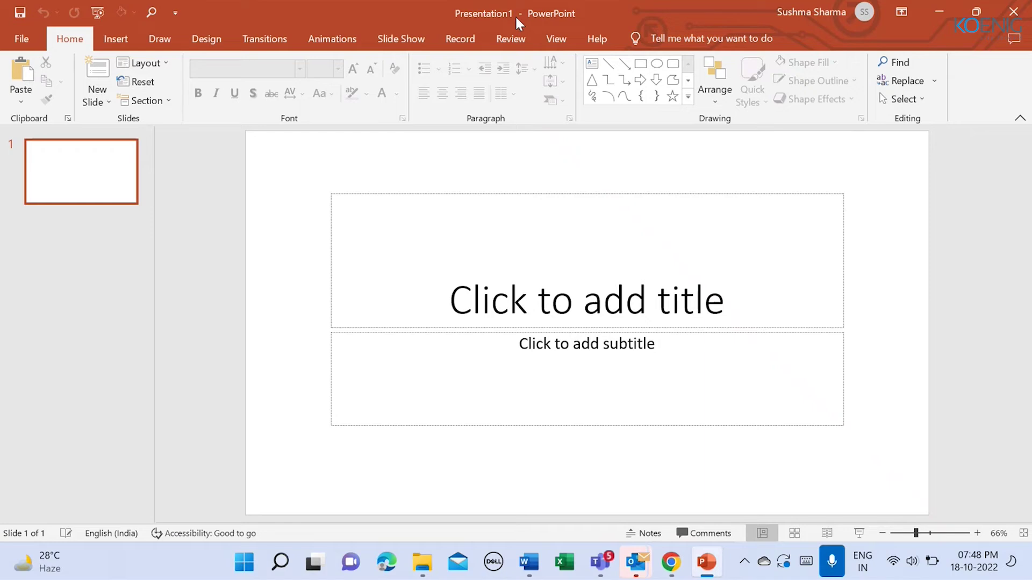
left_click(22, 41)
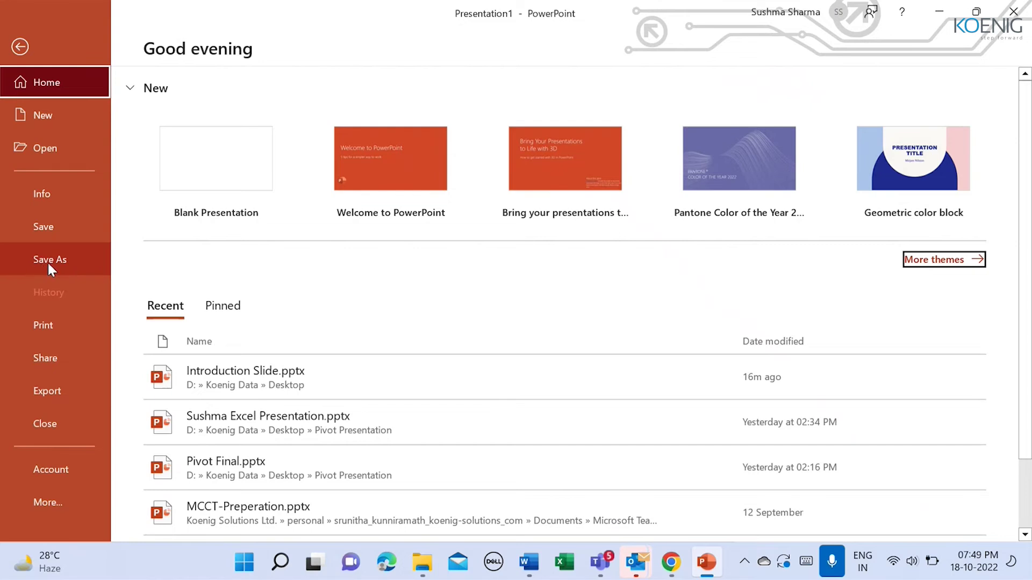
left_click(48, 262)
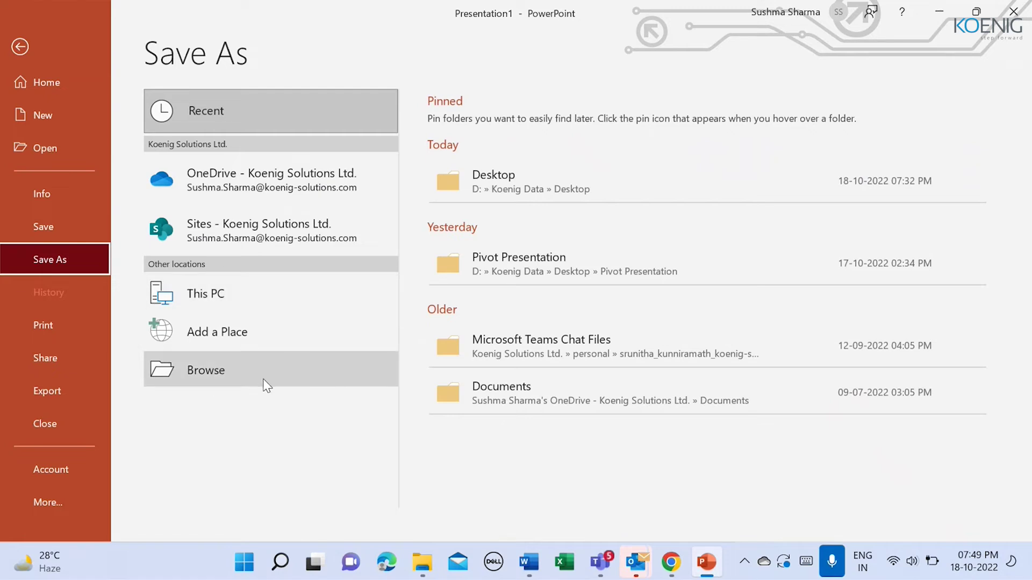
left_click(286, 380)
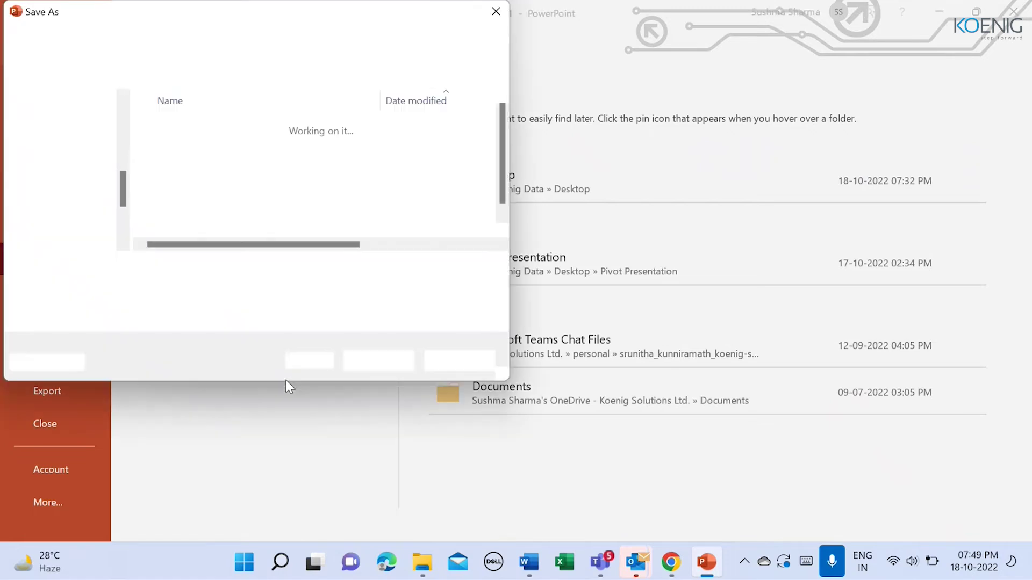
left_click(68, 138)
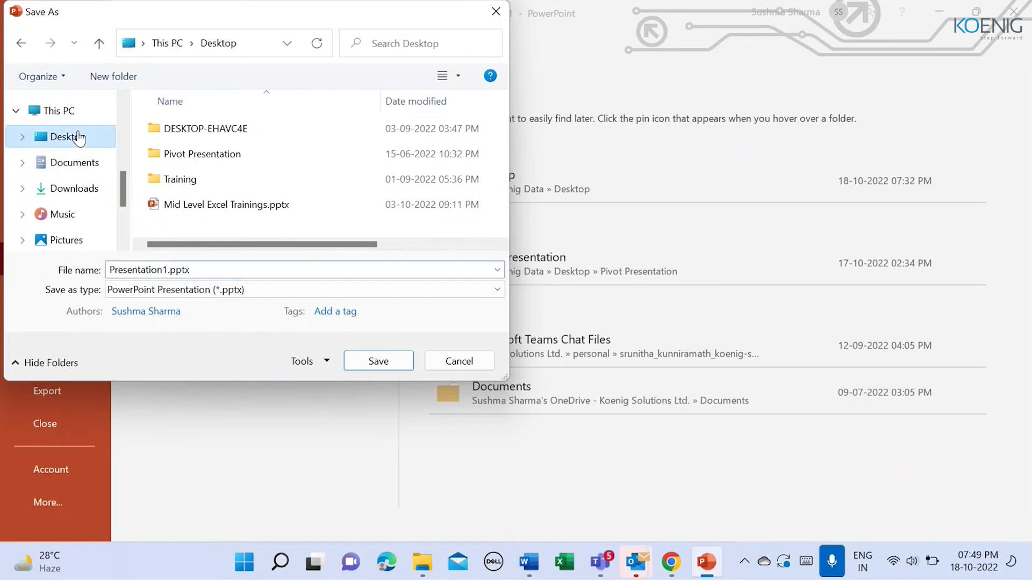
left_click(108, 274)
key("Home")
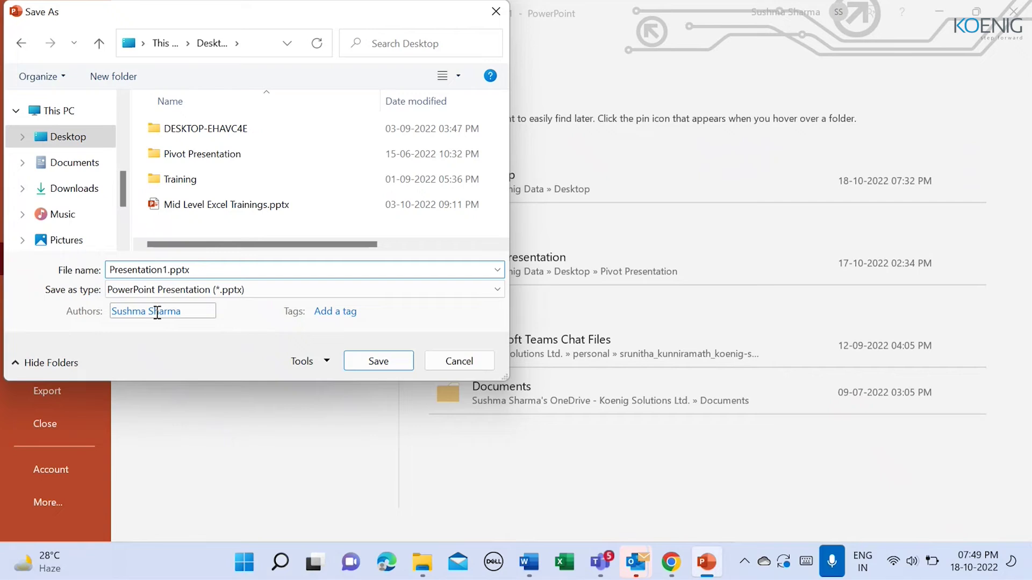
type("Practice")
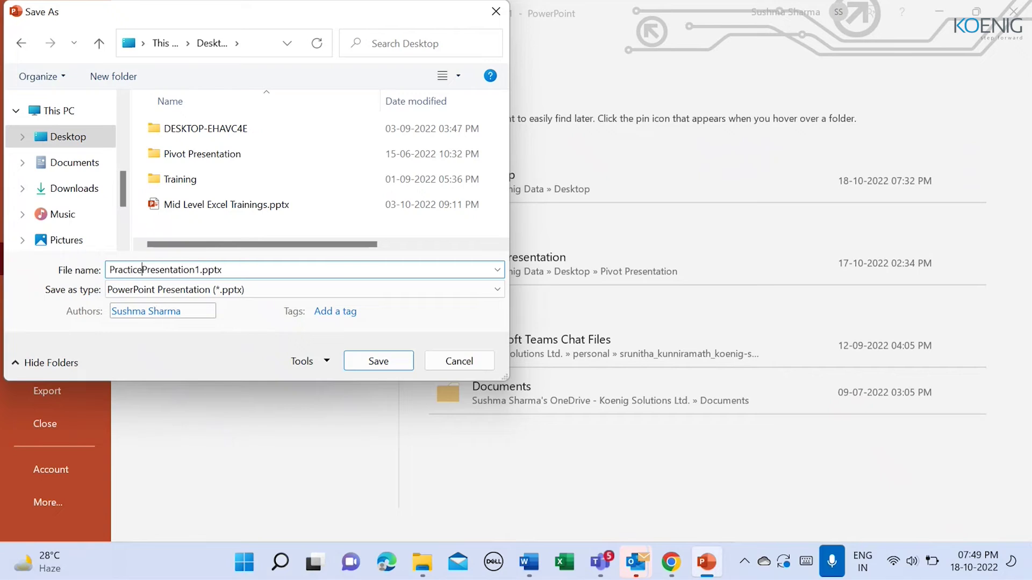
left_click(373, 363)
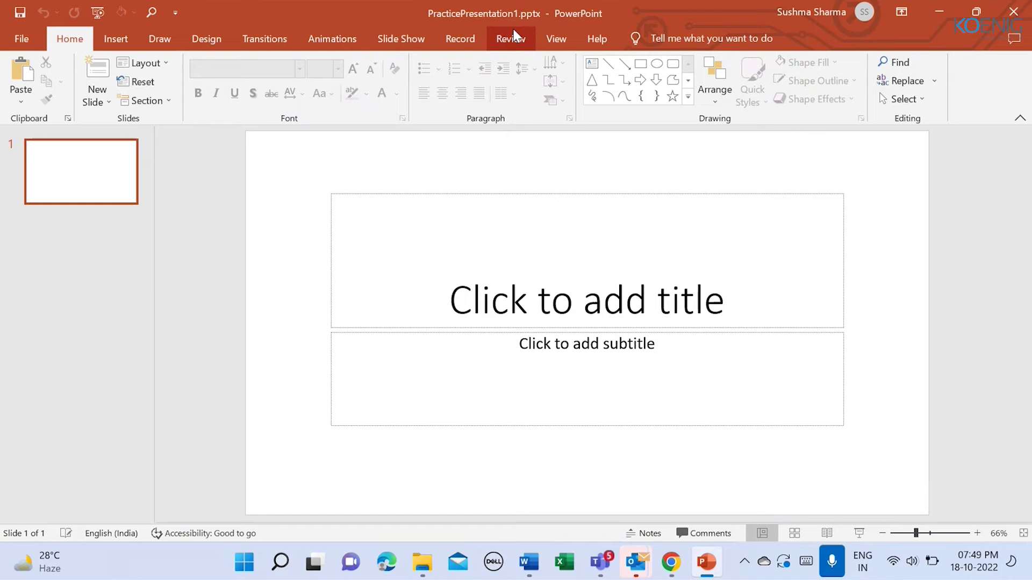
Step: Enter the title 'My First Presentation', correcting typos, then move to the subtitle placeholder
left_click(548, 264)
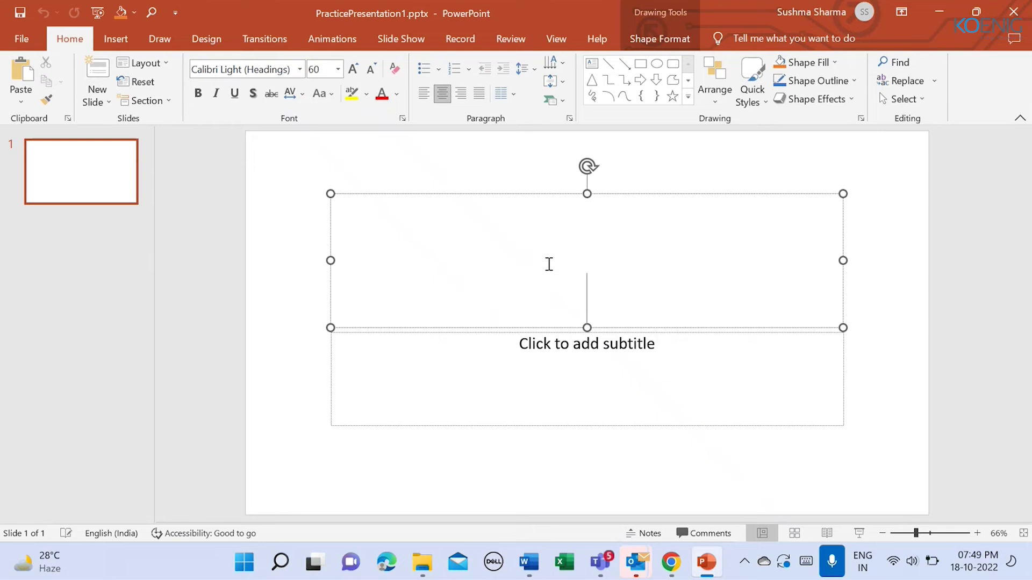
type("My F")
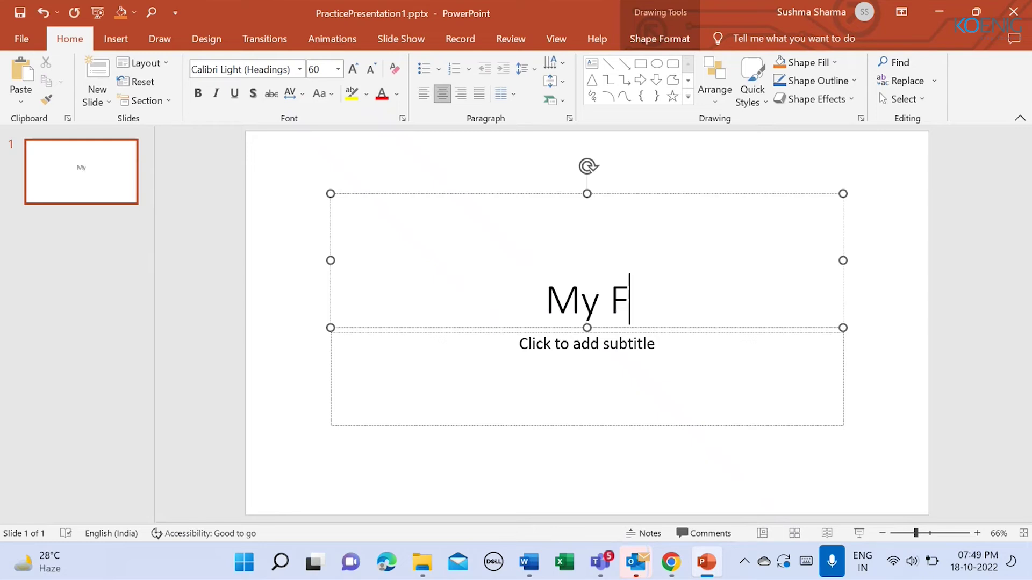
type("r")
key("BackSpace")
type("i")
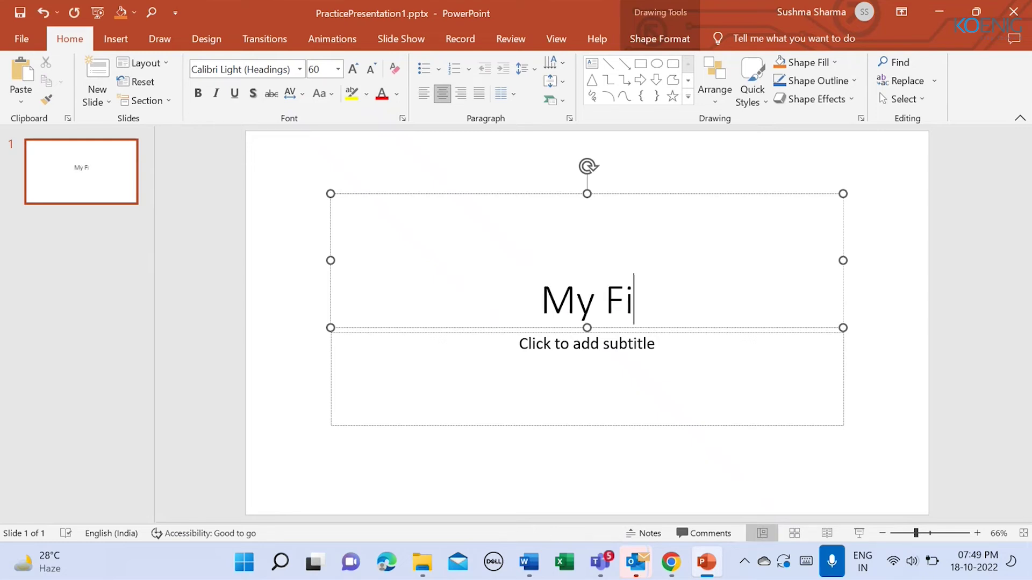
type("st")
key("BackSpace")
key("BackSpace")
key("BackSpace")
type("r")
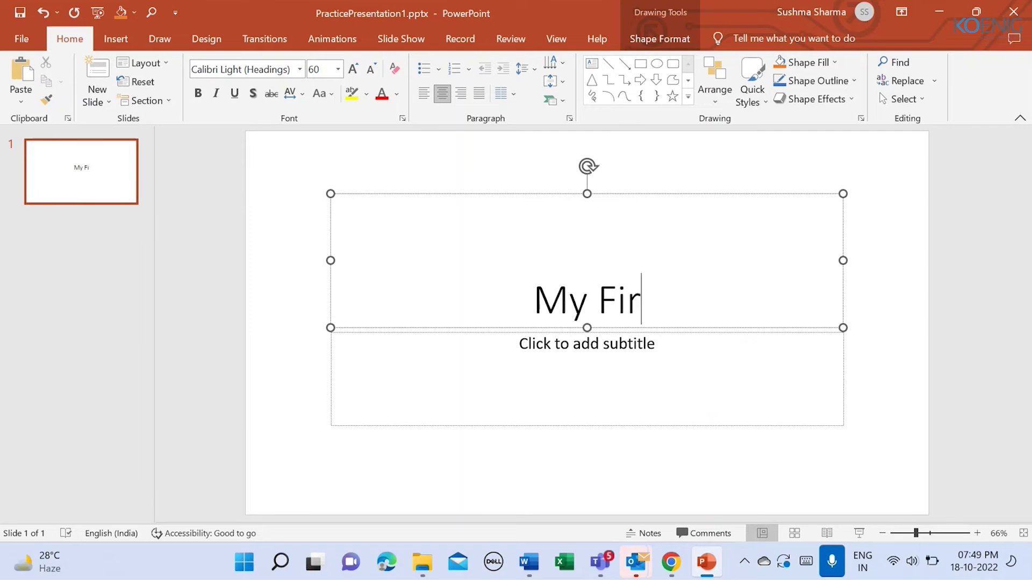
type("st Presen")
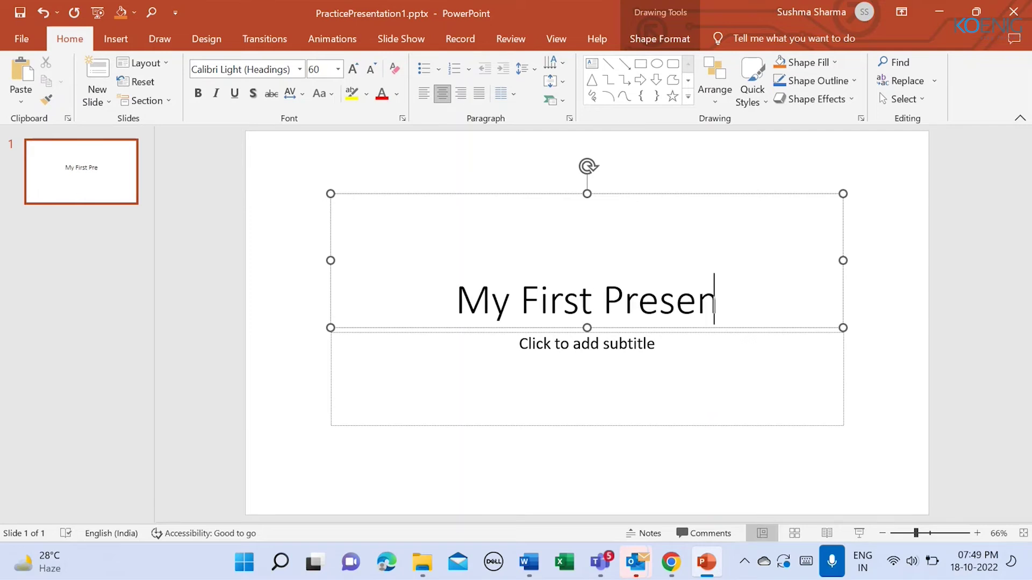
type("tation")
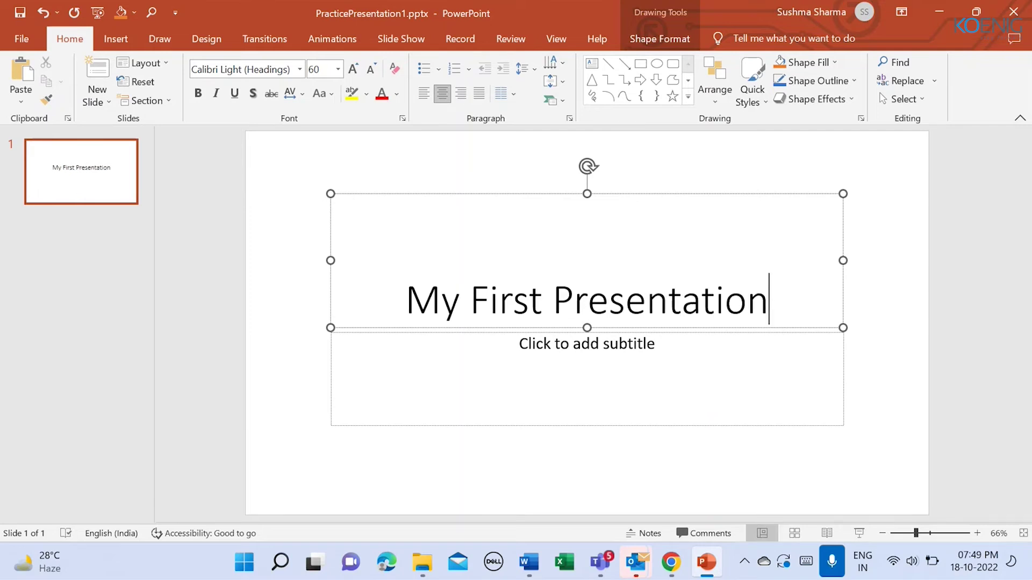
left_click(467, 412)
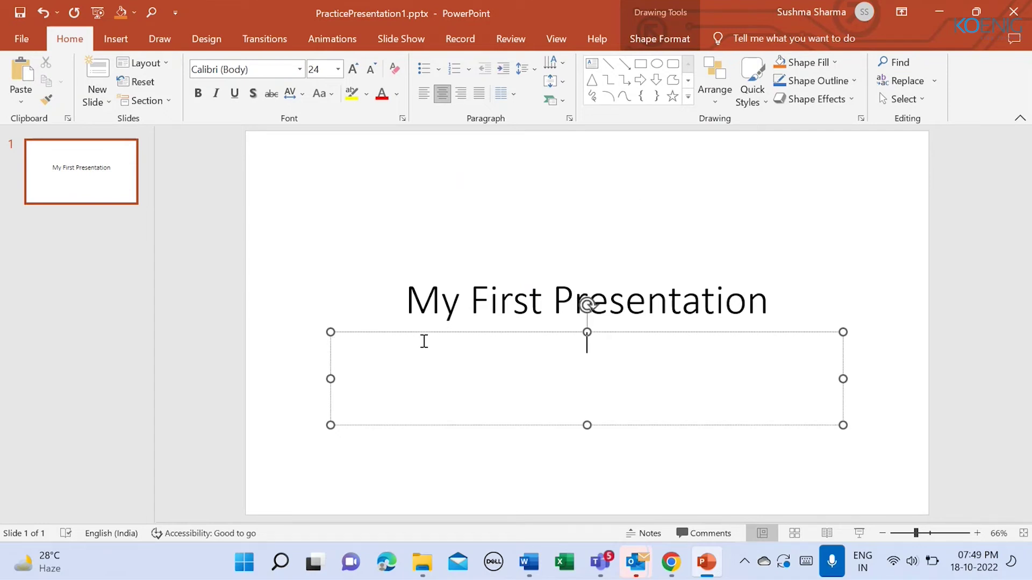
Step: Save the latest changes to PracticePresentation1 from the File menu
left_click(18, 41)
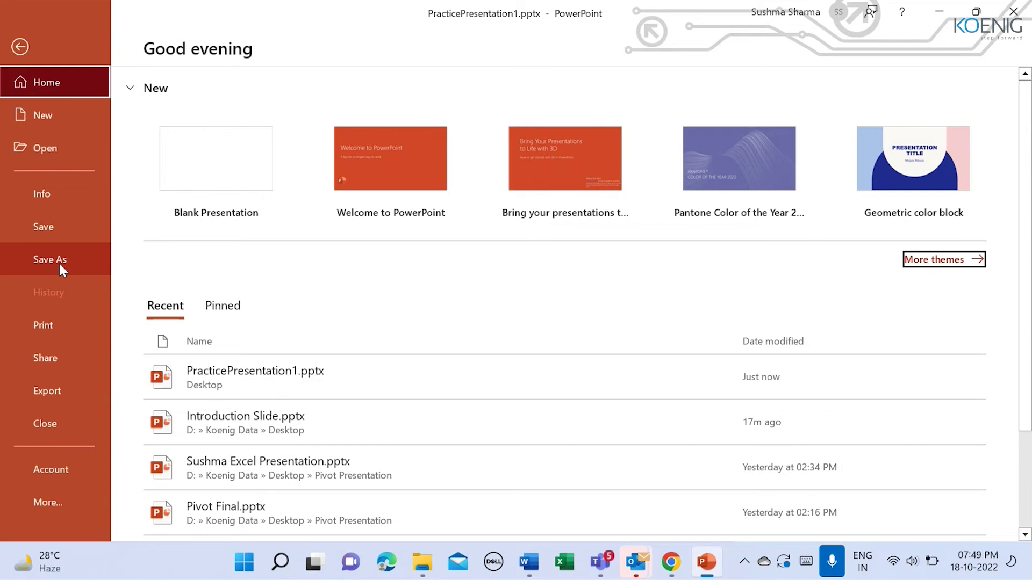
key("Escape")
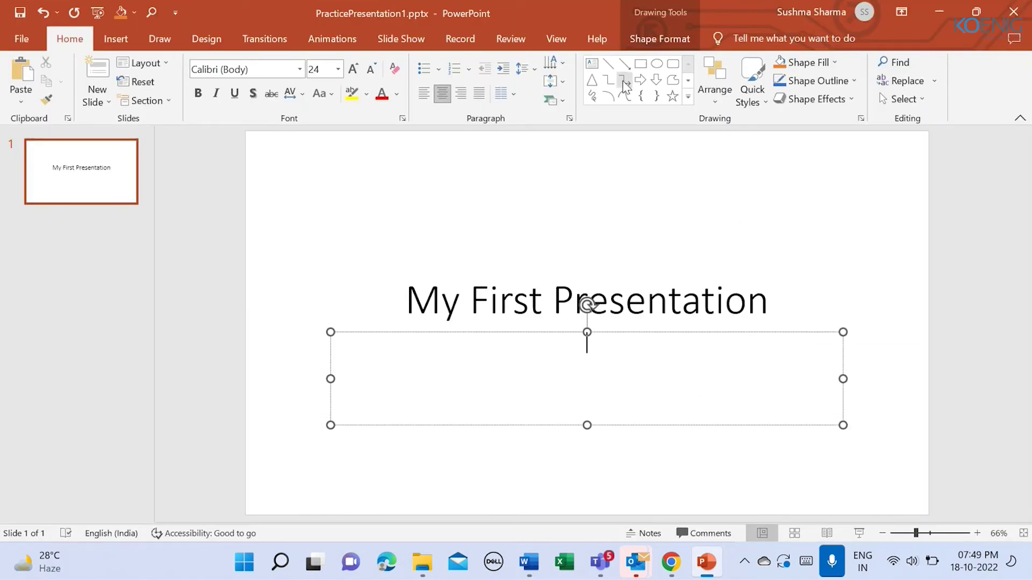
left_click(631, 488)
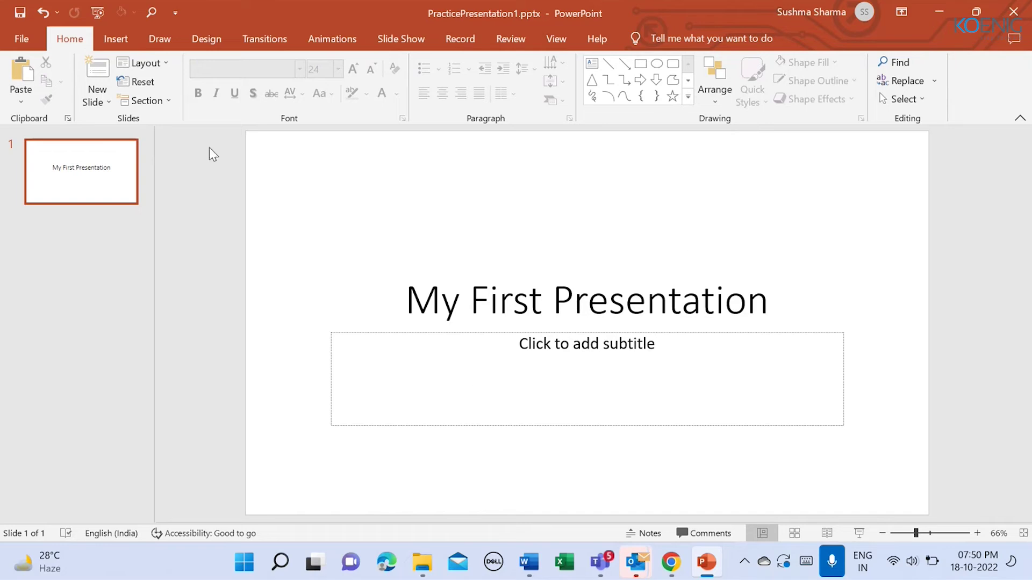
left_click(28, 42)
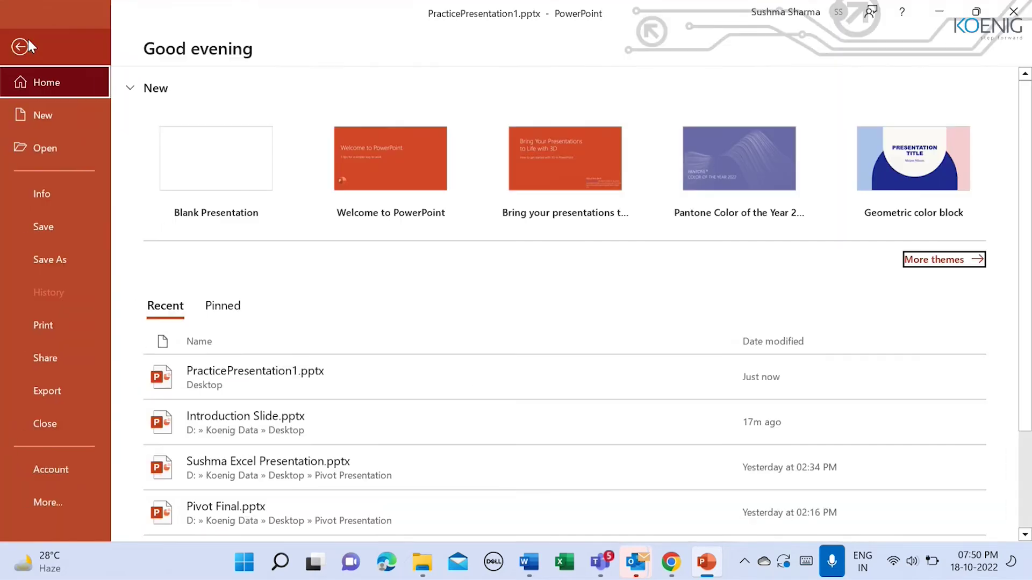
left_click(46, 235)
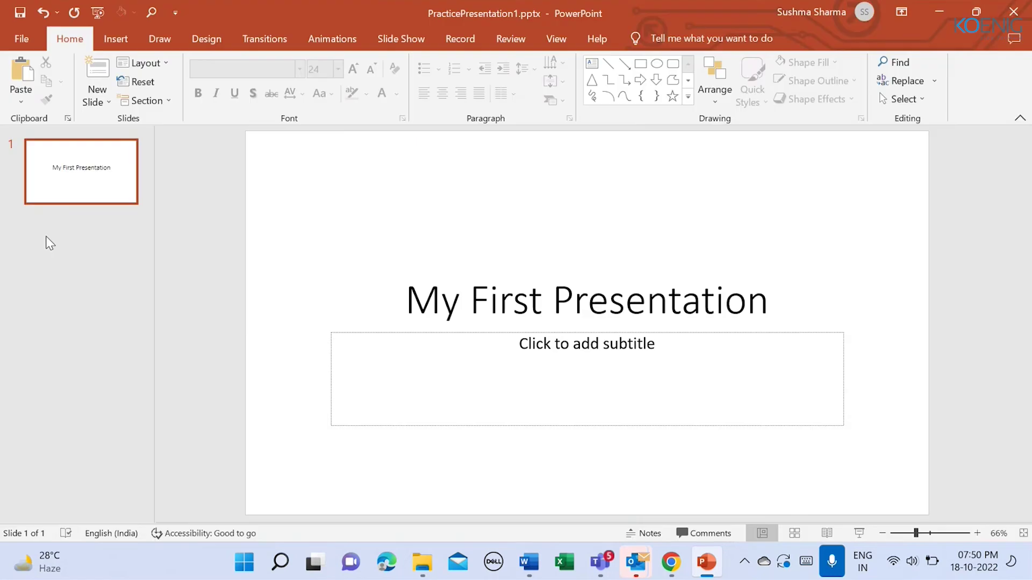
Step: Close PowerPoint and reopen PracticePresentation1 from its desktop icon
left_click(1013, 13)
key("super+d")
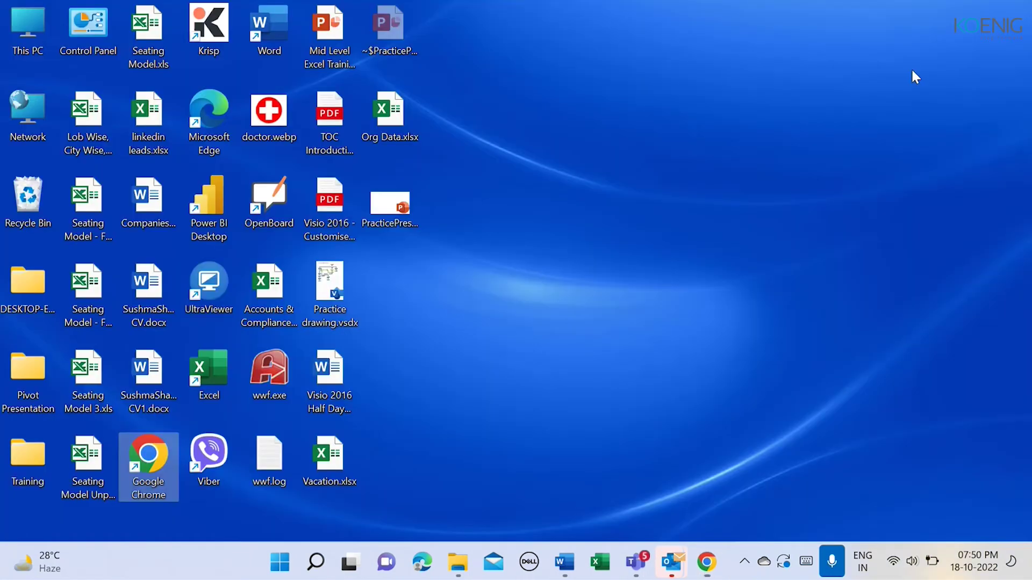
double_click(388, 209)
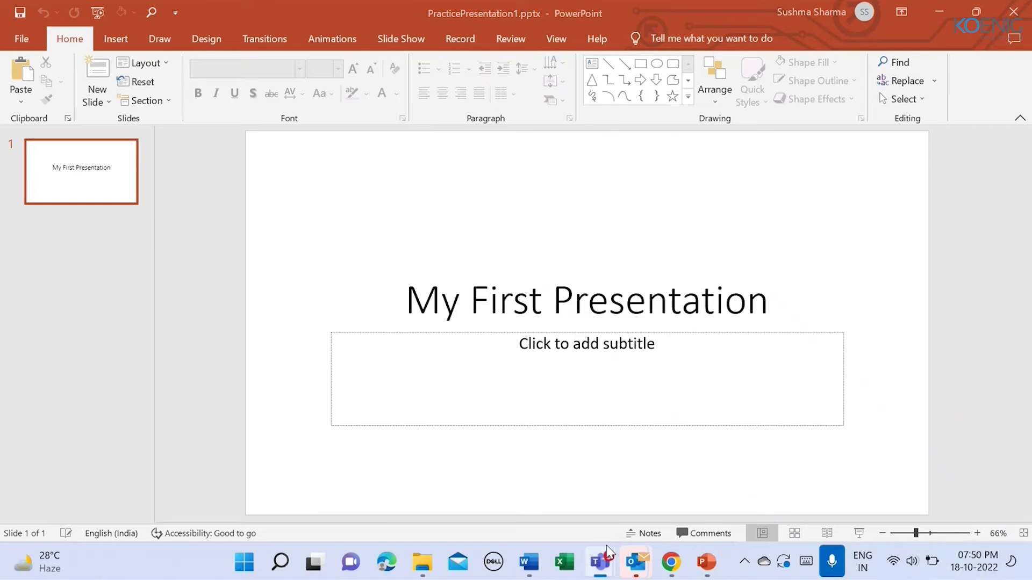
key("alt+Tab")
key("alt+Tab")
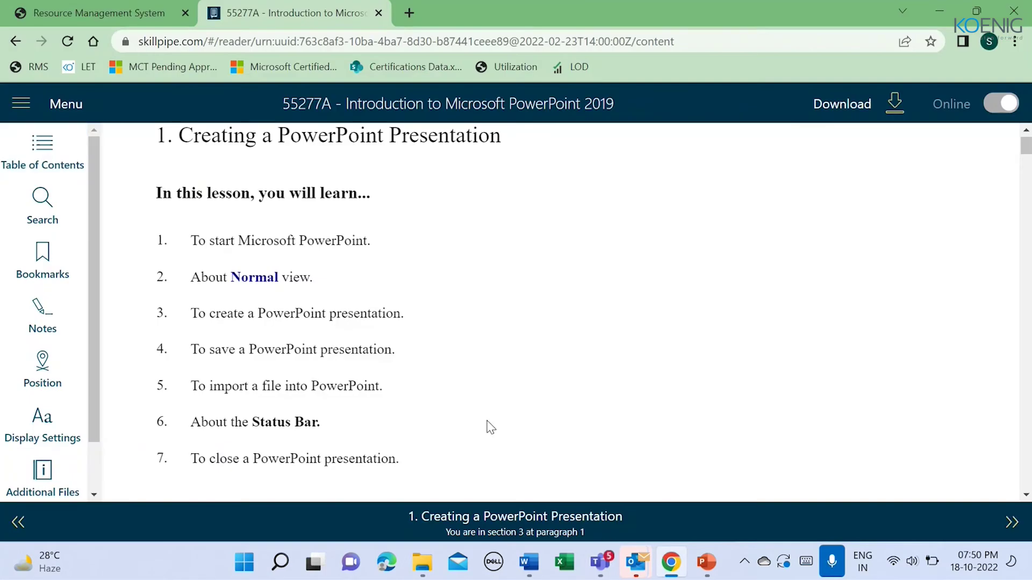
scroll(487, 426, "down", 2)
scroll(391, 443, "down", 1)
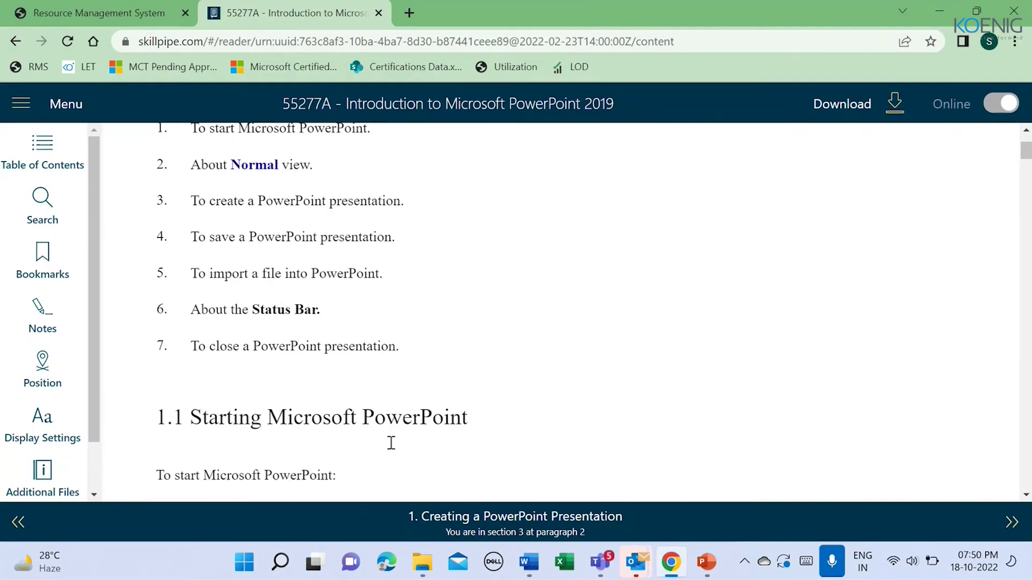
scroll(389, 443, "down", 5)
scroll(390, 441, "down", 2)
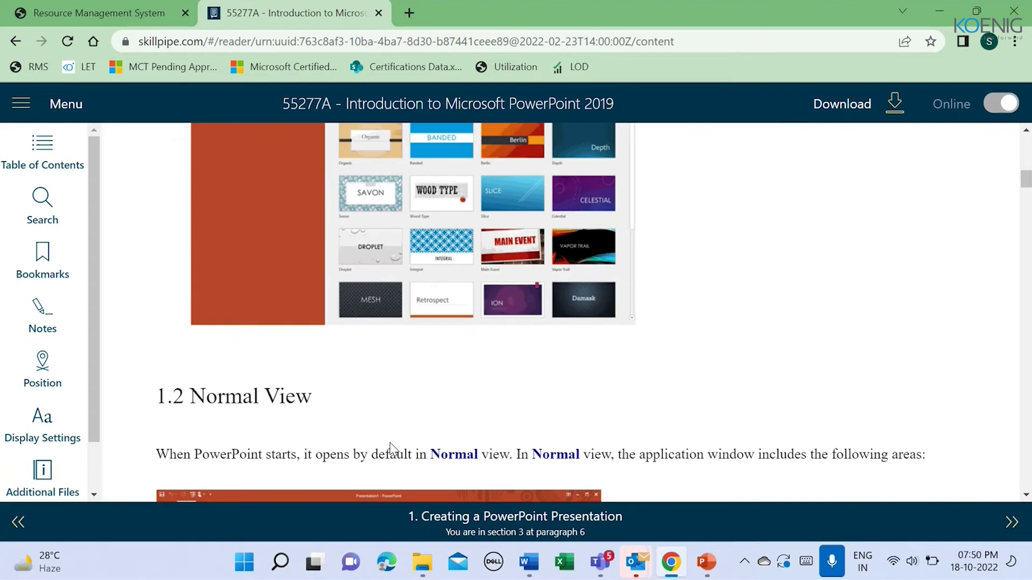
scroll(389, 443, "up", 1)
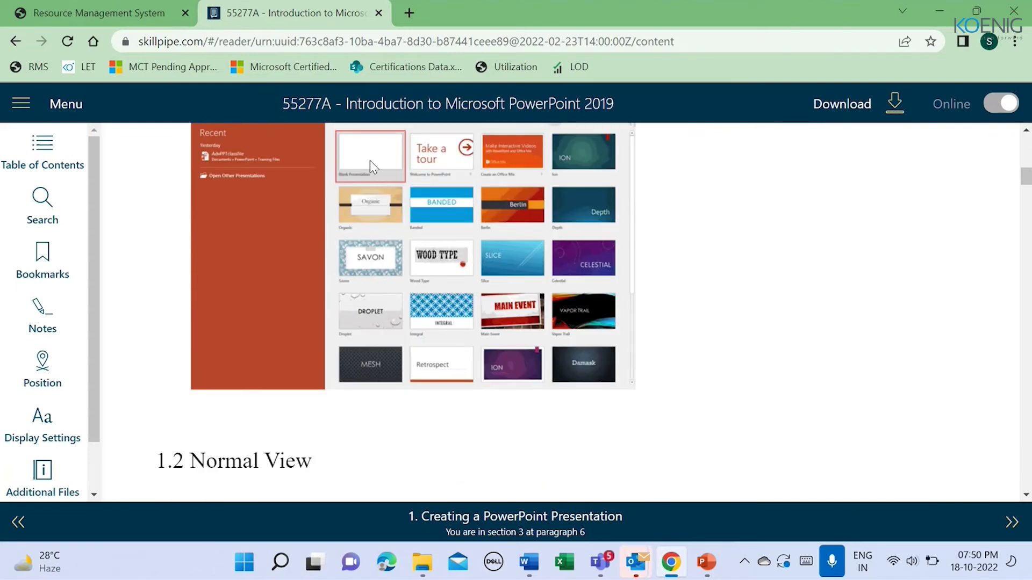
scroll(452, 321, "down", 1)
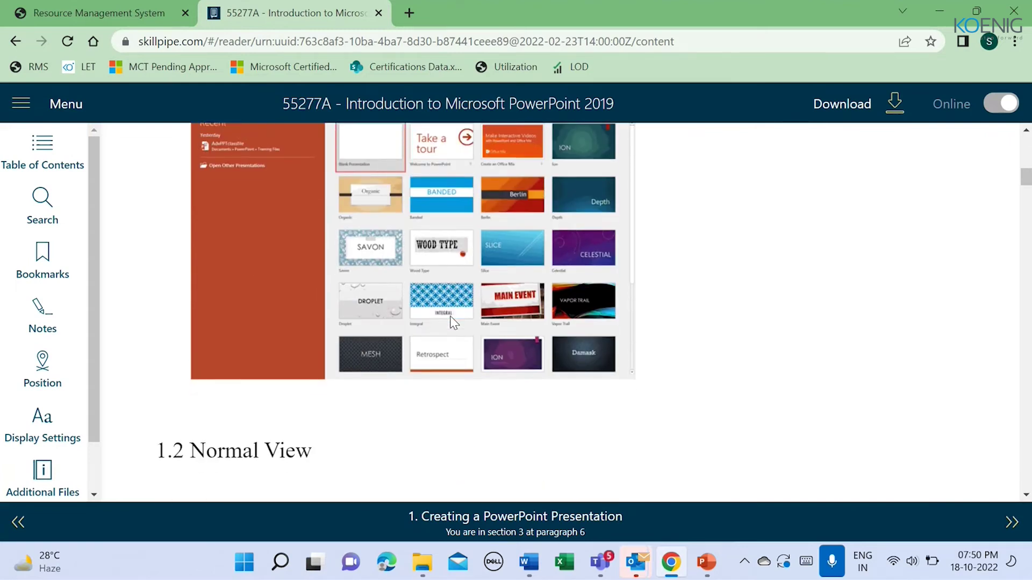
scroll(452, 321, "down", 1)
scroll(451, 321, "down", 3)
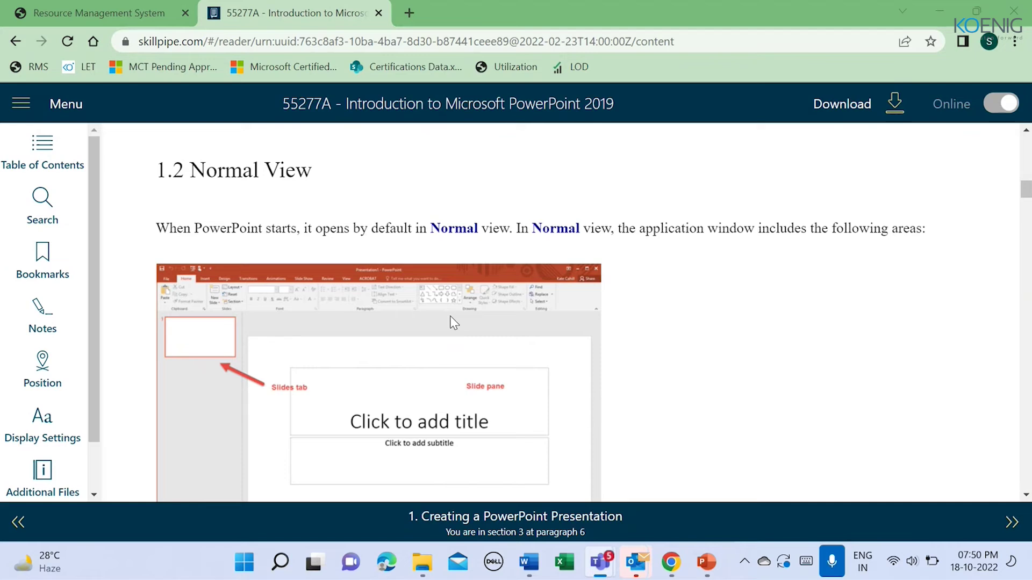
key("alt+Tab")
key("Tab")
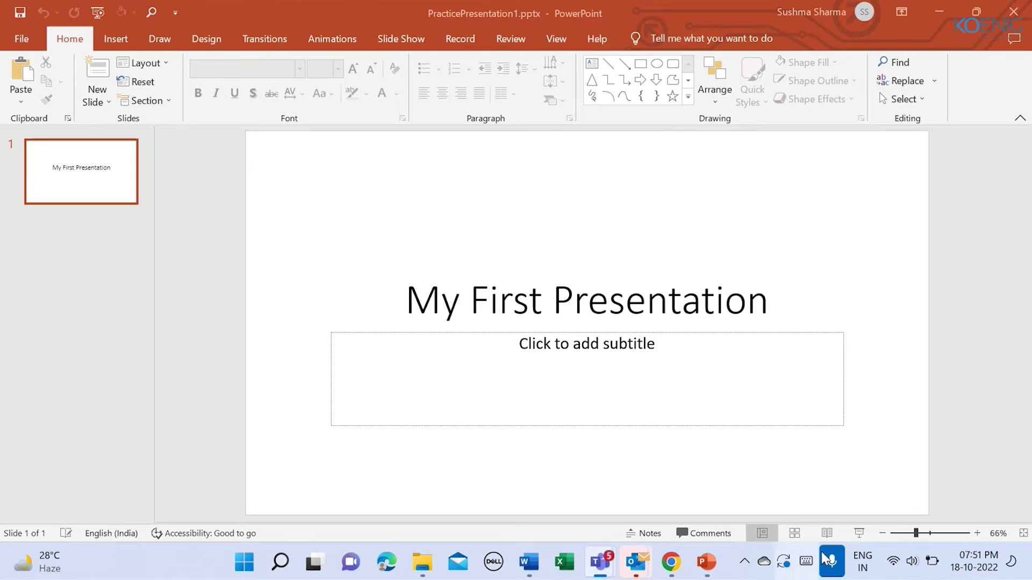
Step: Insert a new Title and Content slide after the title slide, then reselect slide 1
left_click(78, 218)
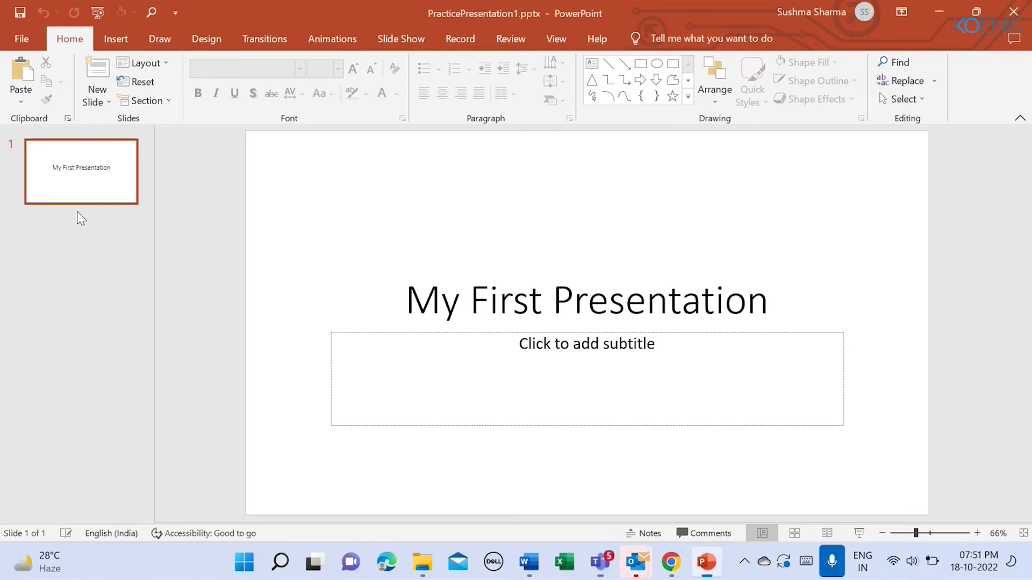
left_click(96, 72)
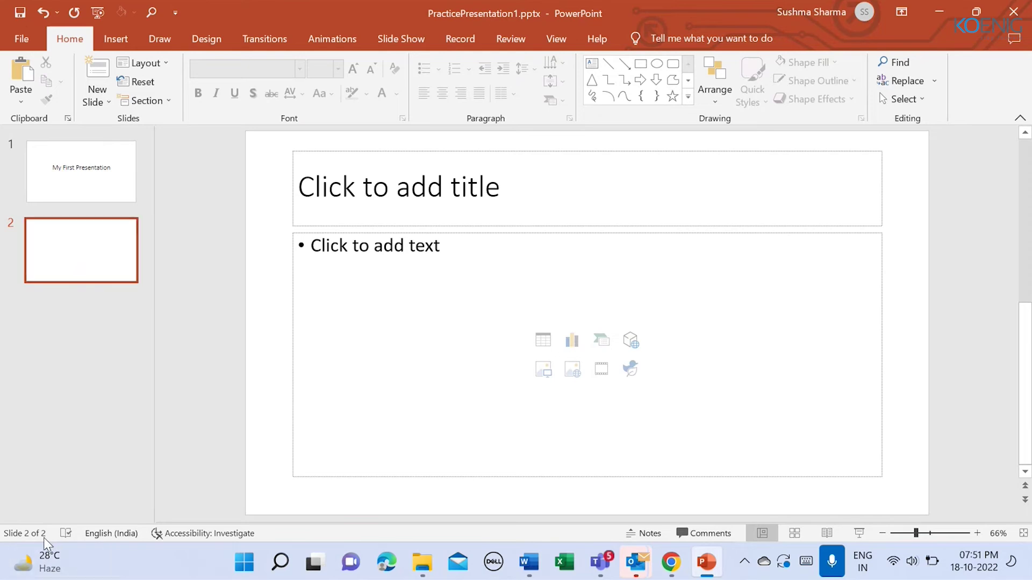
left_click(71, 194)
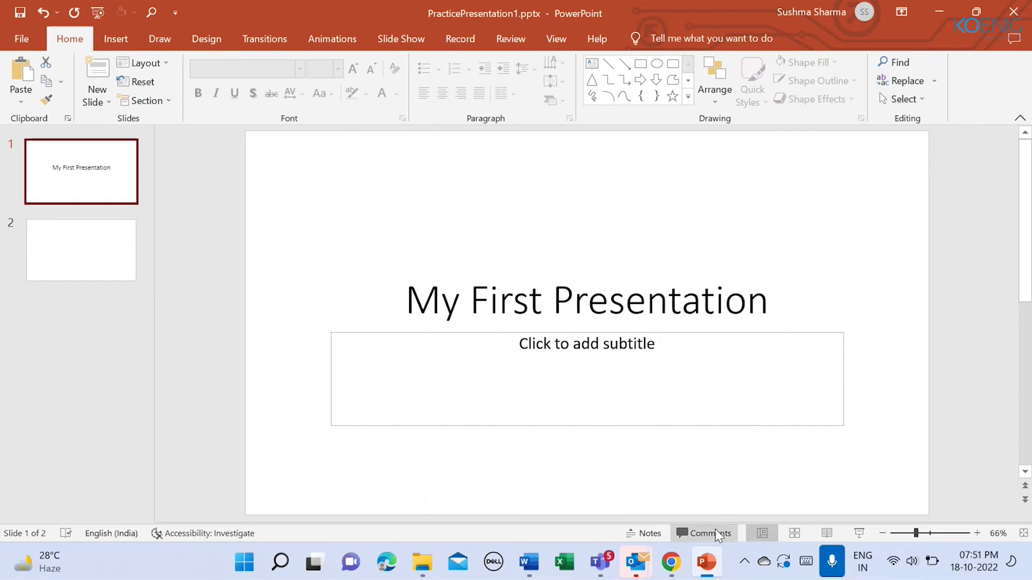
Step: Show and enlarge the notes pane, enter 'My speaker notes', then shrink it back
left_click(637, 533)
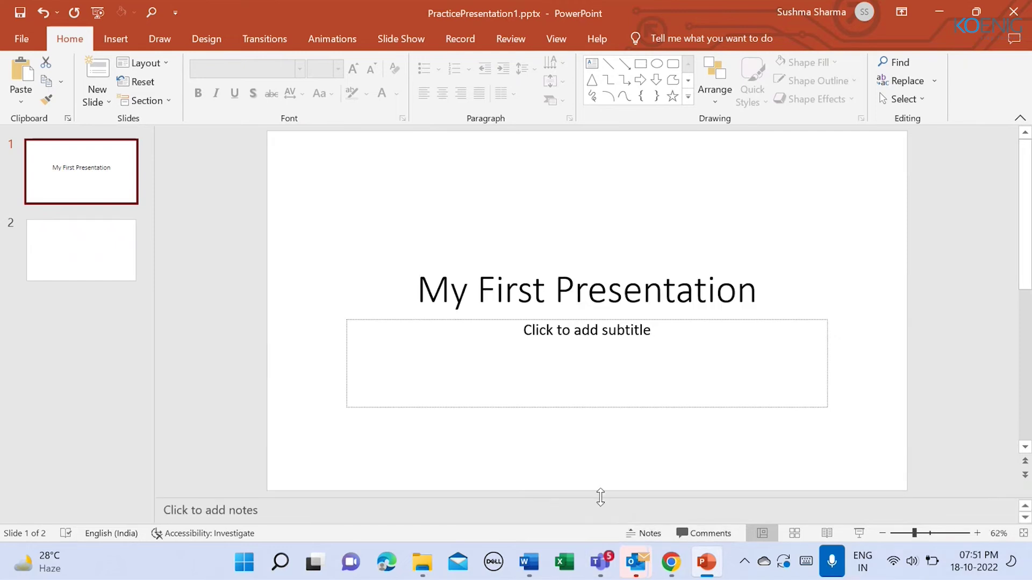
left_click_drag(601, 498, 589, 414)
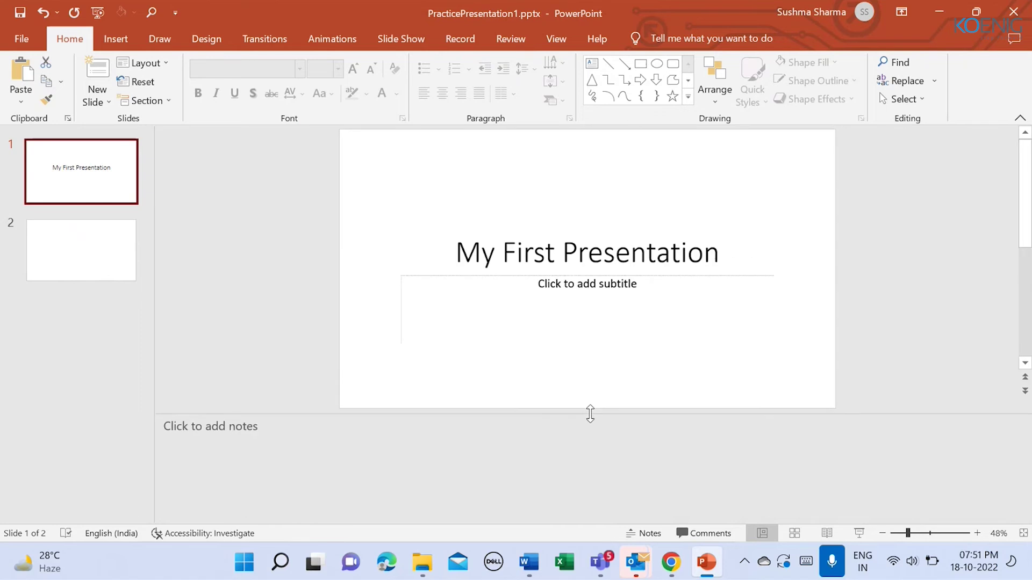
left_click(292, 453)
type("My ")
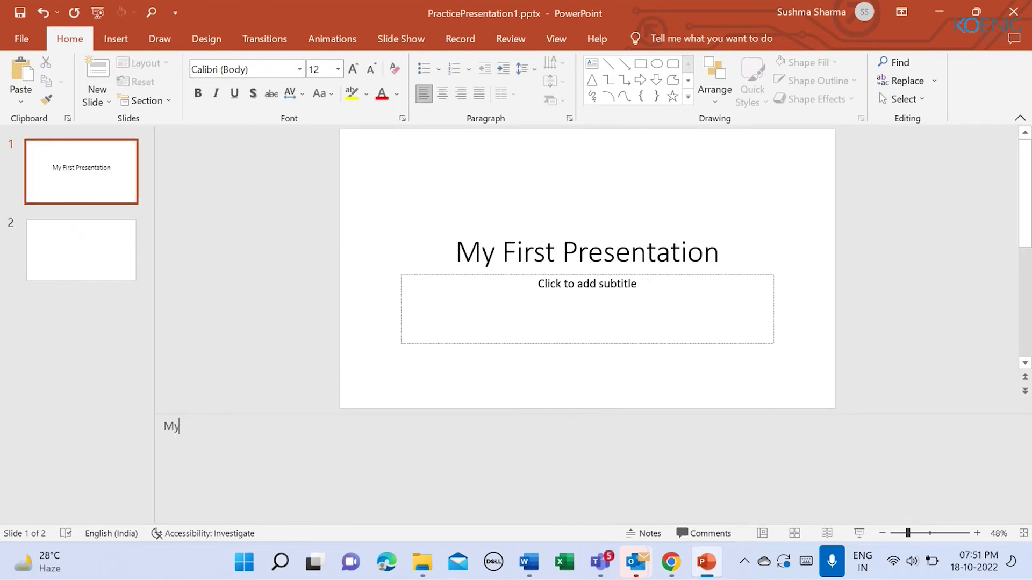
type("spea")
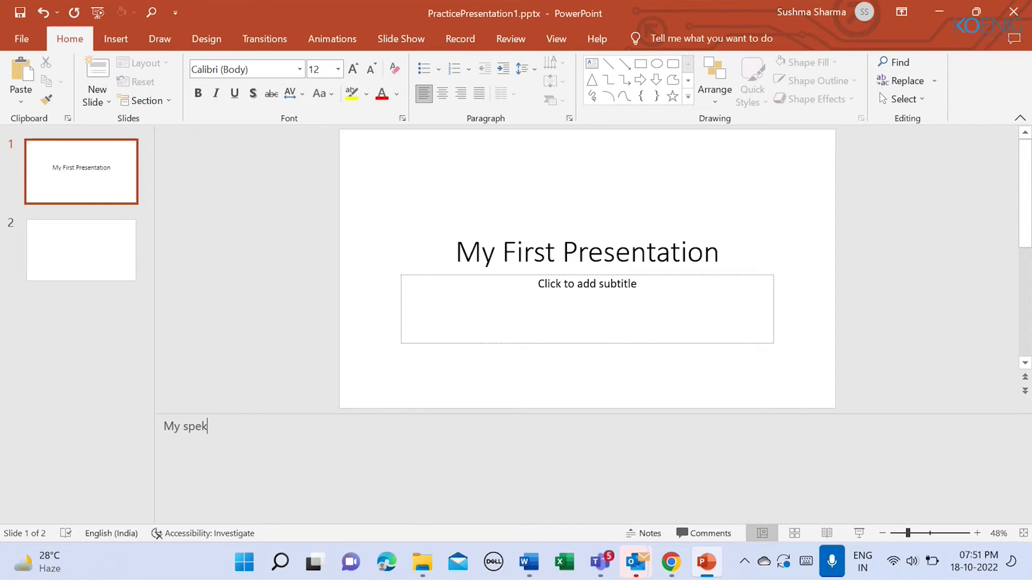
key("BackSpace")
key("BackSpace")
type("eake")
type("r notes")
key("ctrl+shift+Left")
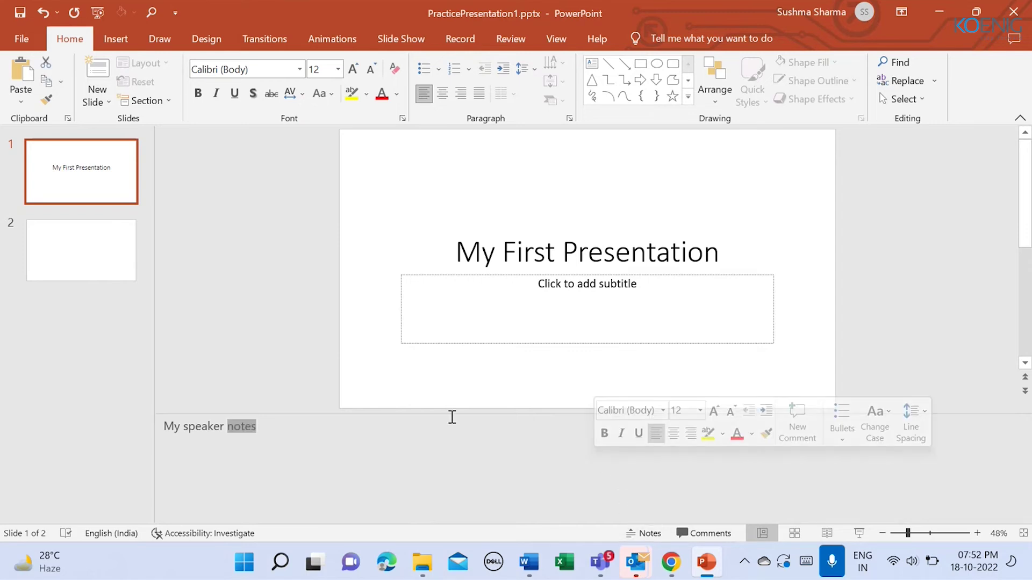
mouse_move(451, 413)
left_mouse_down()
mouse_move(457, 492)
mouse_move(464, 468)
left_mouse_up()
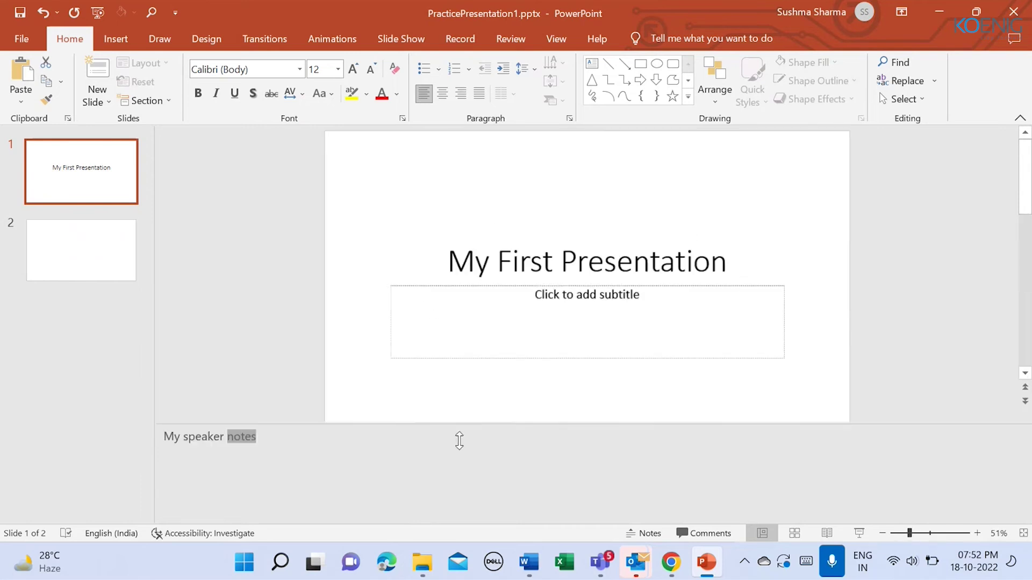
left_click(587, 512)
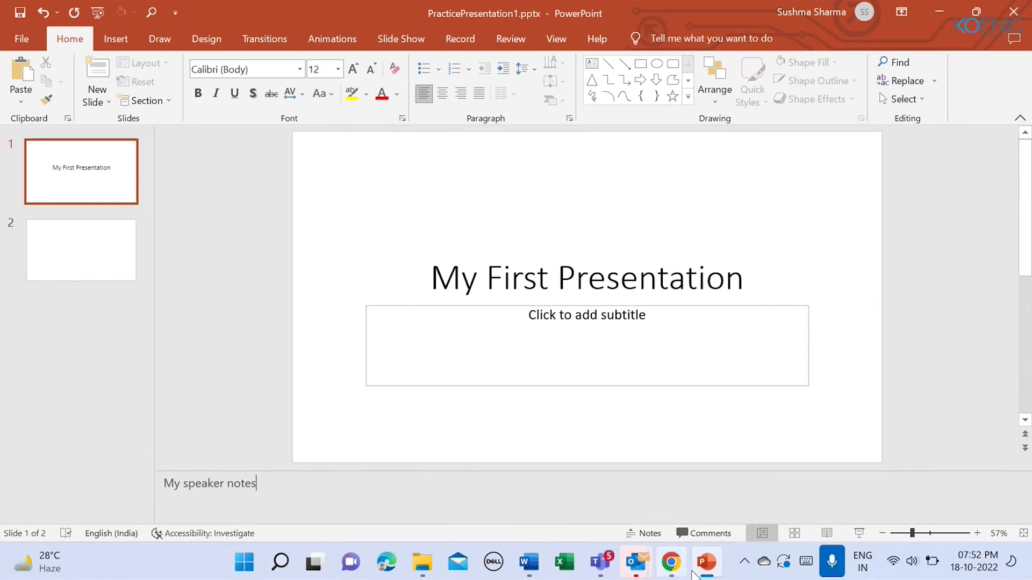
Step: Add 'My first comment' to the title slide in the Comments pane, then close the pane
left_click(684, 534)
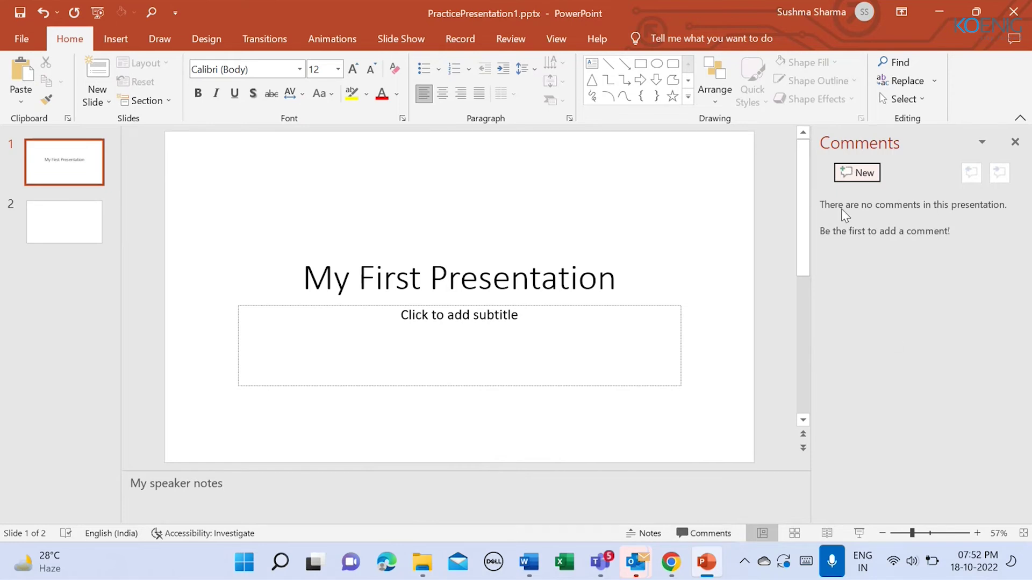
left_click(859, 174)
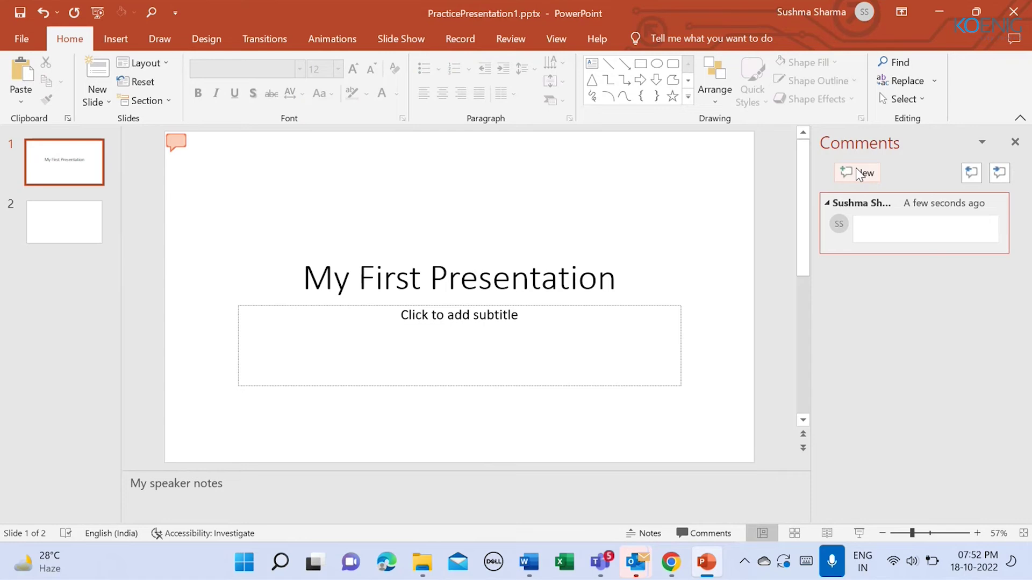
type("My first ")
type("comment")
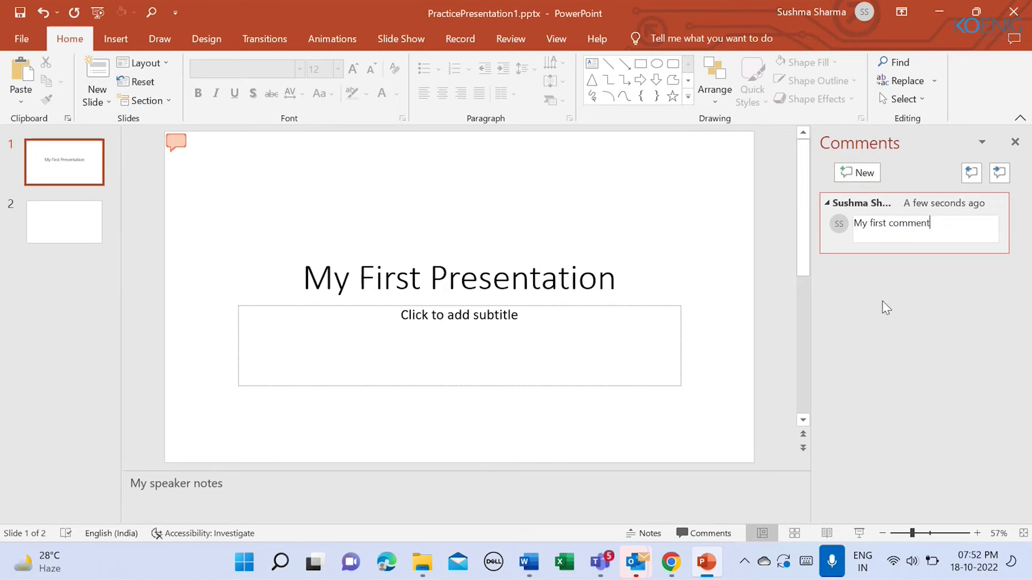
left_click(1015, 142)
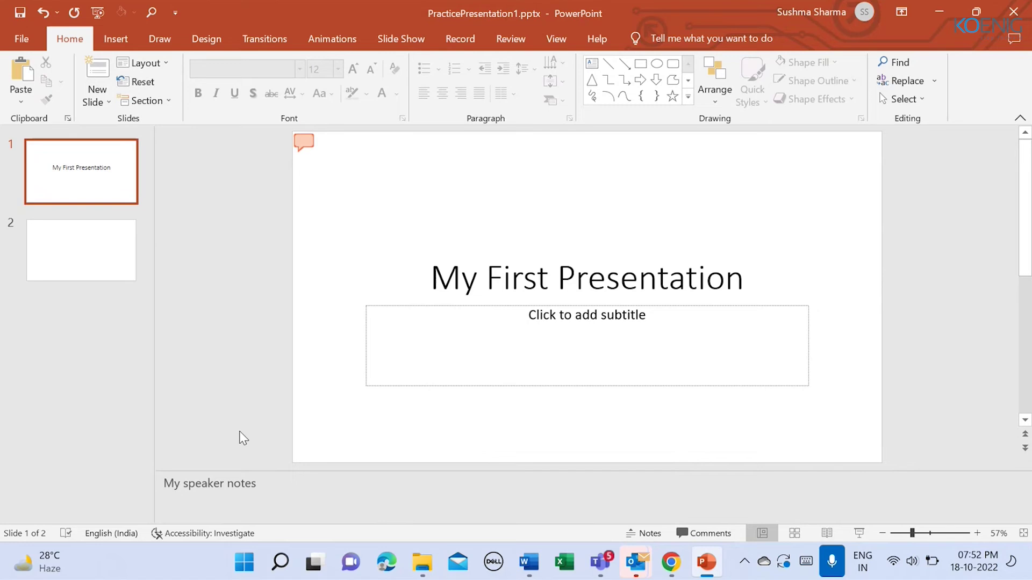
Step: Preview the deck in Slide Sorter and Reading View, then return to Normal view
left_click(793, 535)
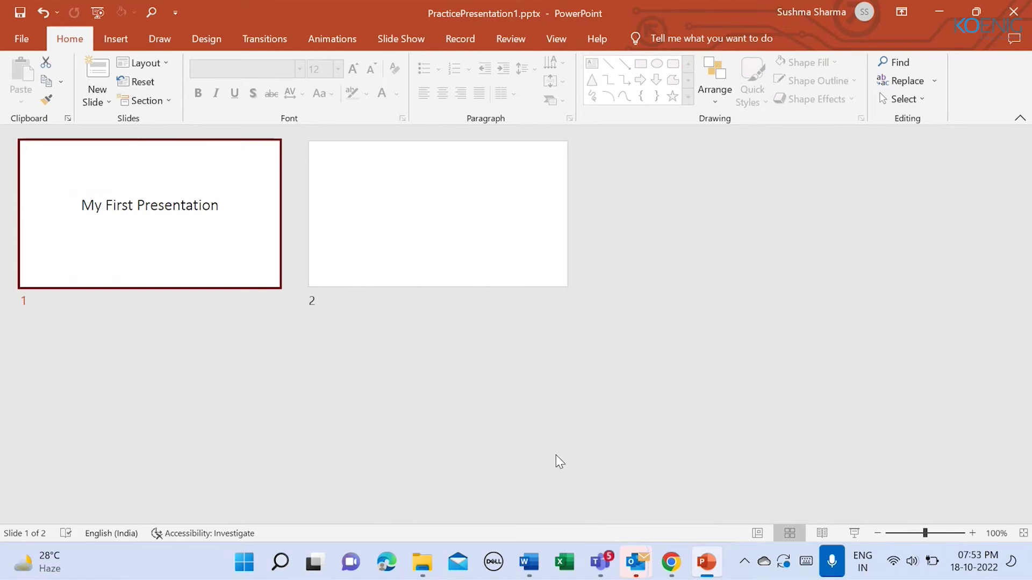
left_click(822, 534)
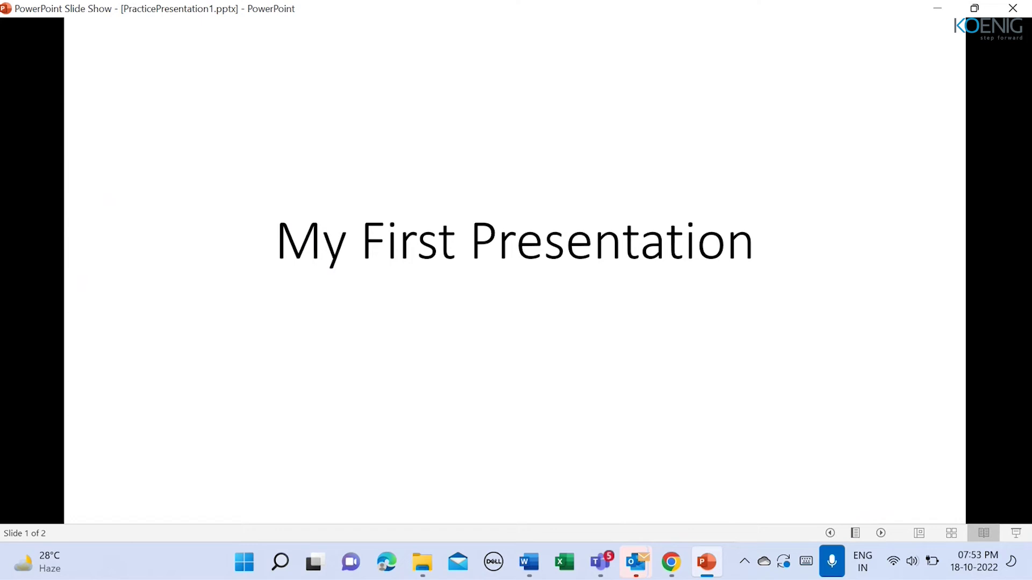
key("Escape")
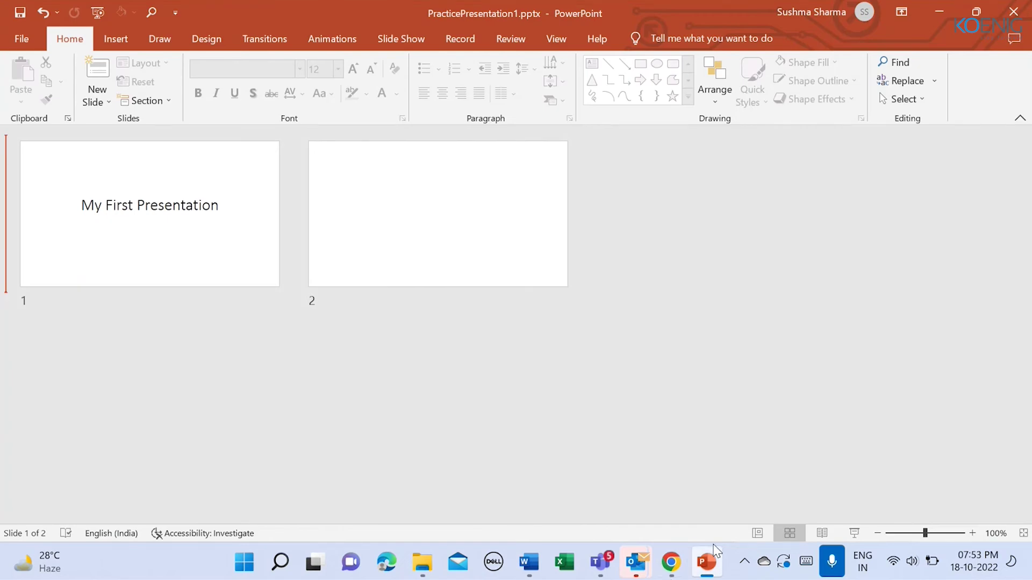
left_click(754, 535)
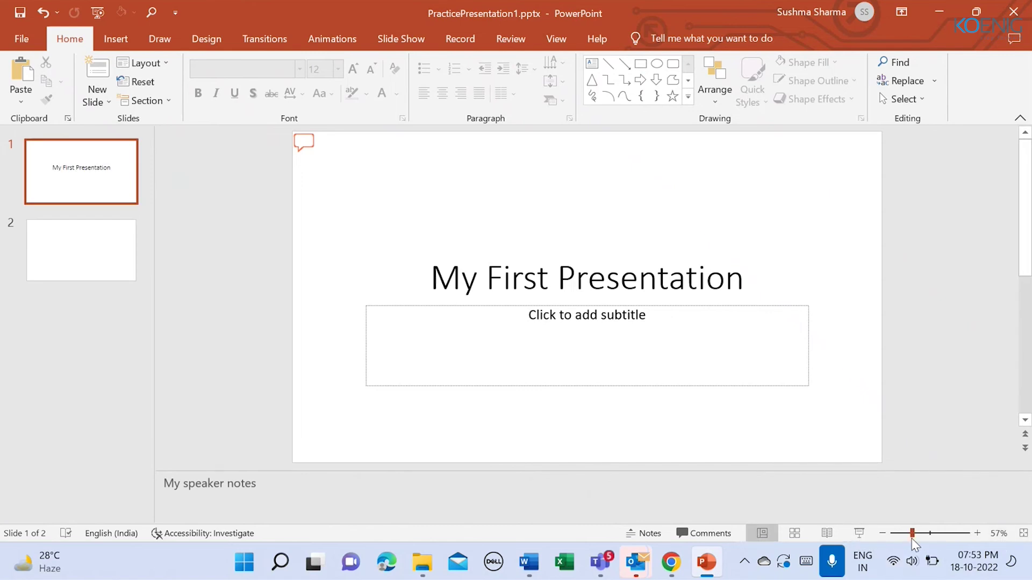
Step: Zoom the slide out slightly and open the title slide's comment marker showing 'My first comment'
left_click_drag(911, 539, 909, 535)
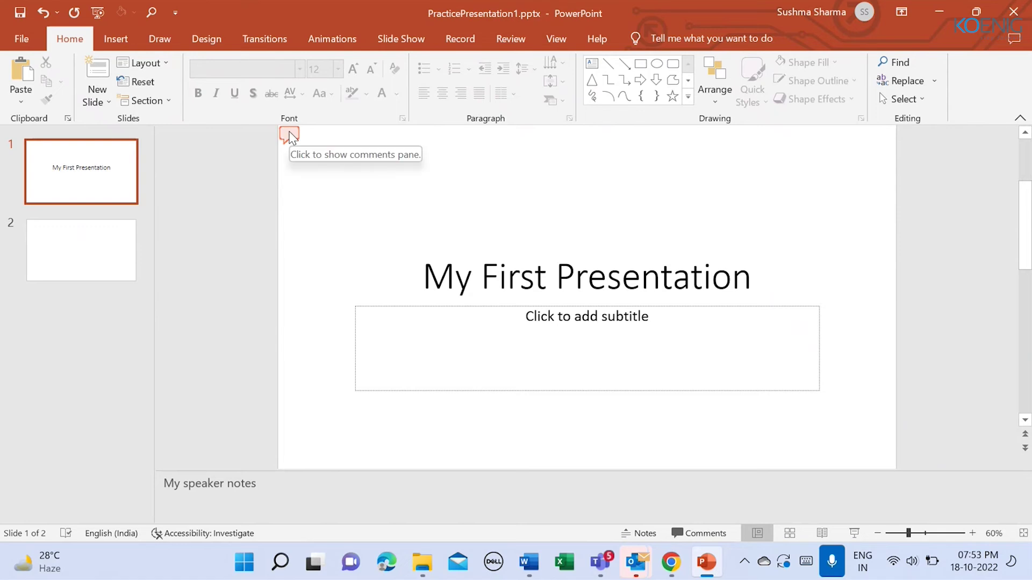
left_click(291, 136)
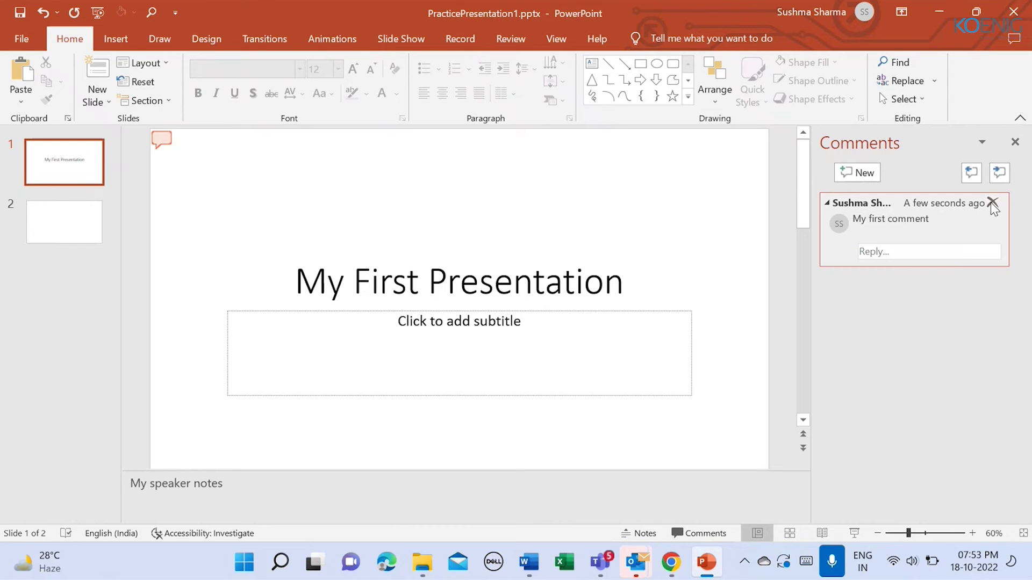
Step: Close the Comments pane so the title slide is wider
left_click(1015, 142)
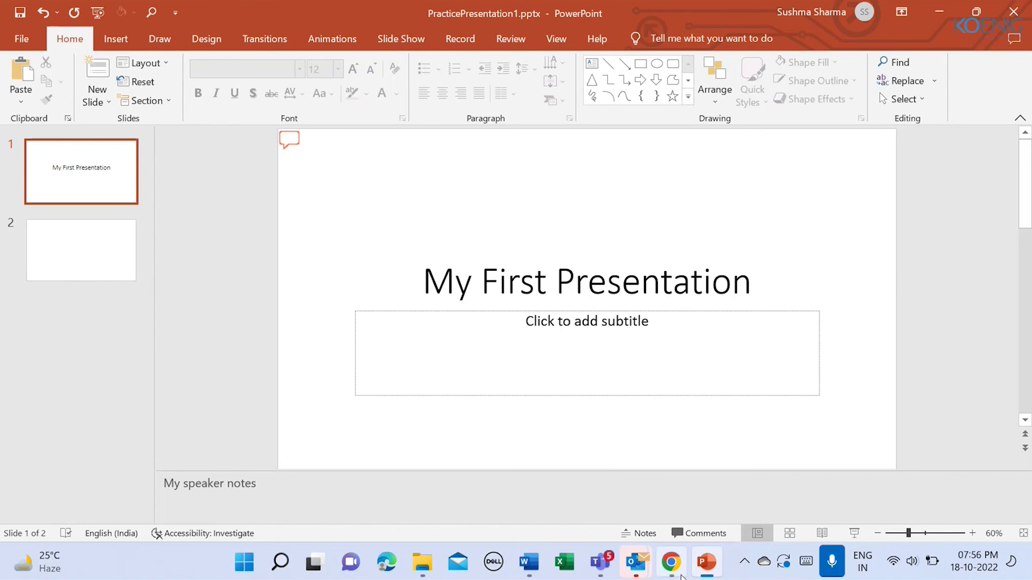
Step: Switch to the Skillpipe course book in Chrome at section 1.5 Importing a File
left_click(671, 562)
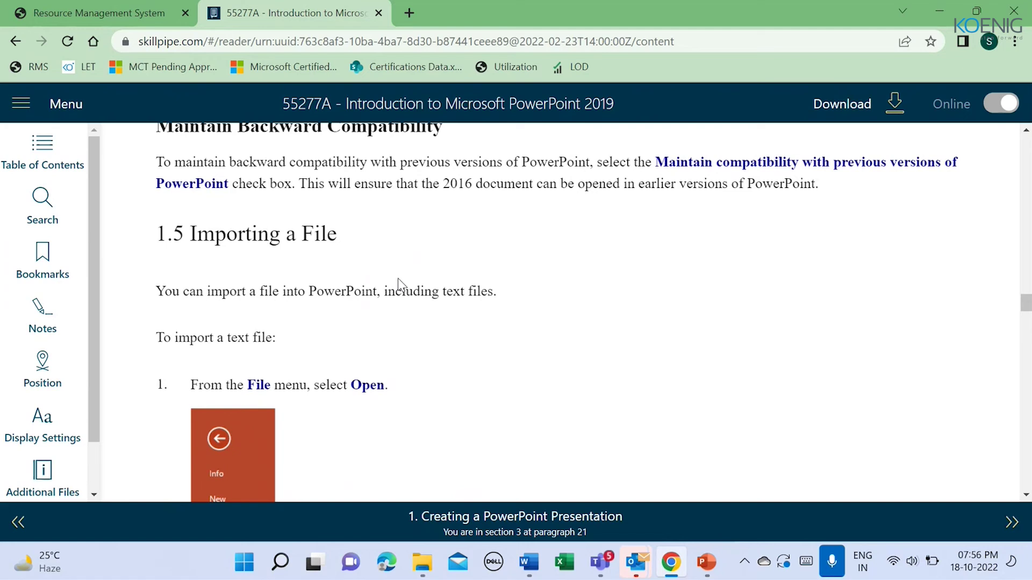
scroll(400, 285, "down", 1)
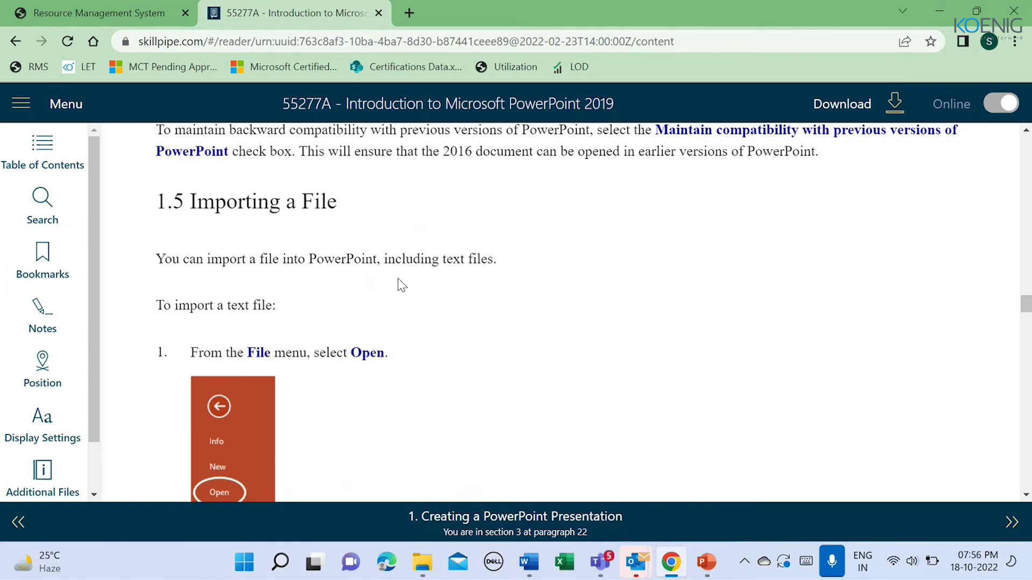
scroll(398, 278, "down", 2)
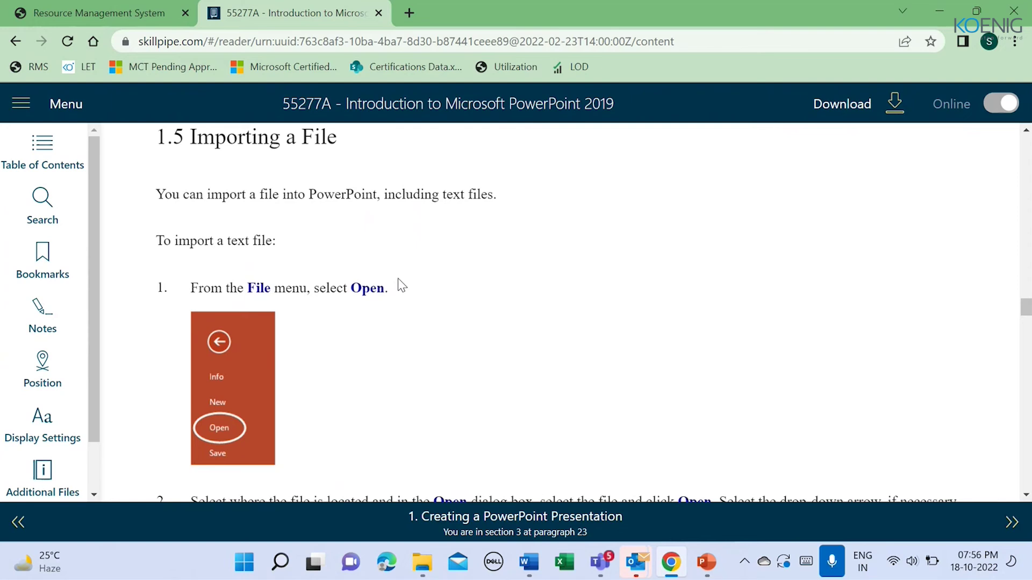
Step: Return to PracticePresentation1's slide 2, dismissing the accidentally opened feedback window
key("super+Tab")
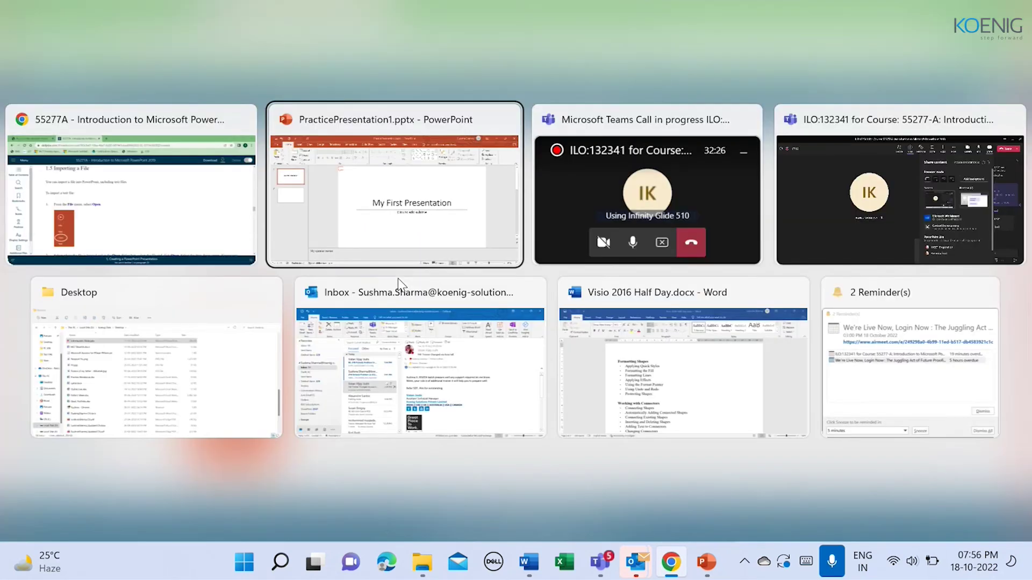
key("Escape")
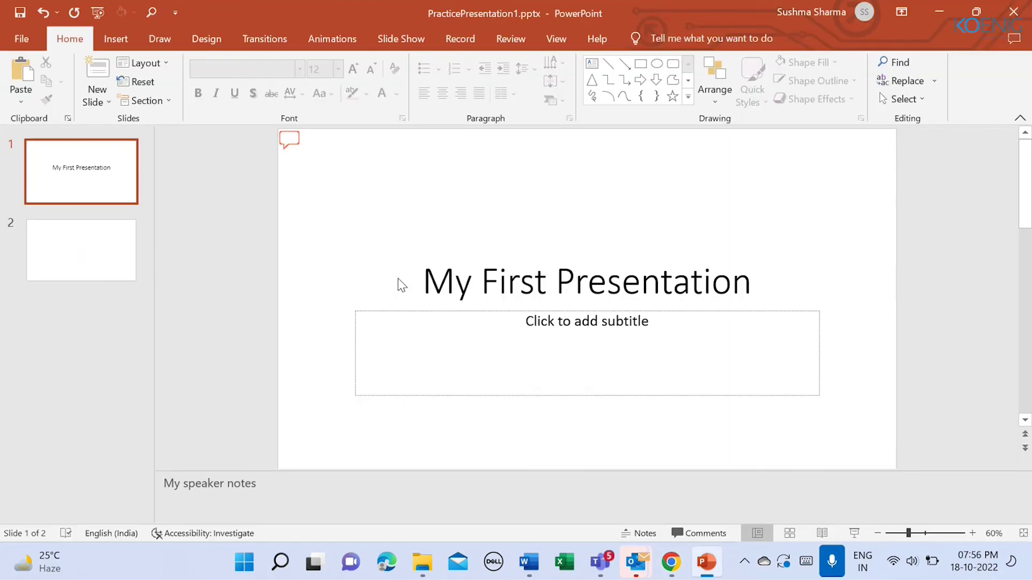
key("super+f")
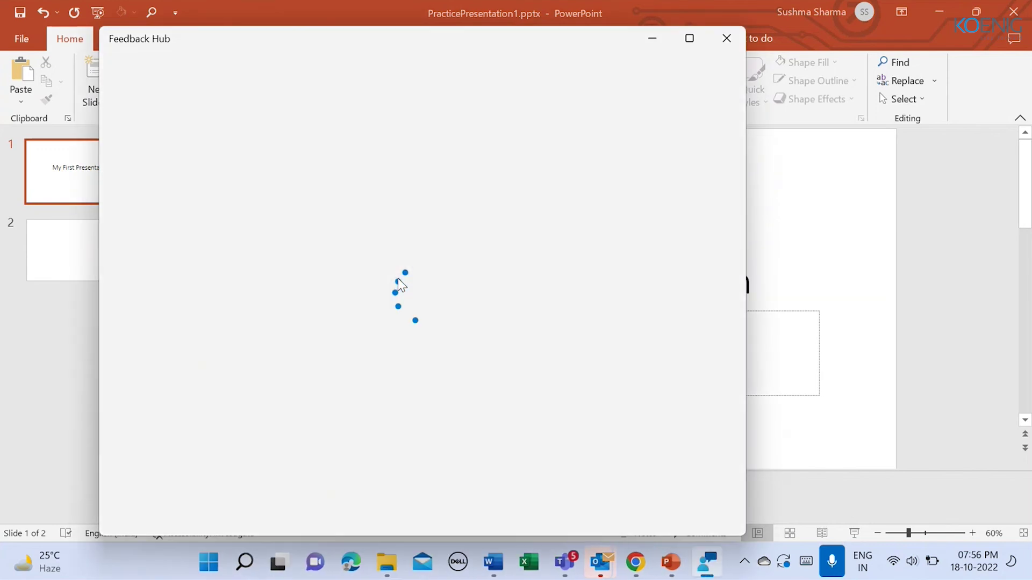
key("alt+F4")
left_click(68, 265)
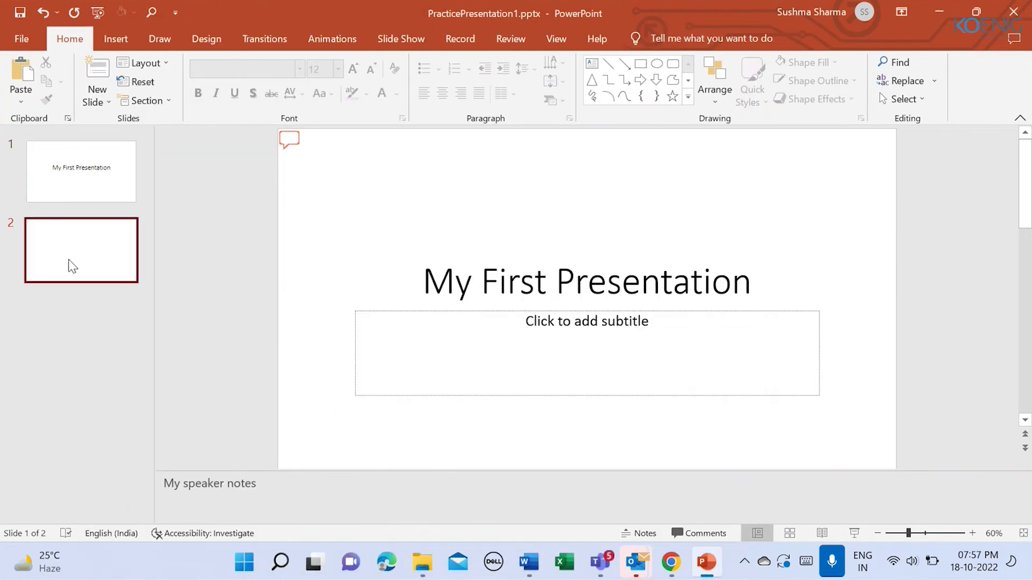
Step: Open Visio 2016 Half Day.docx from the Desktop with the All Files type filter
left_click(21, 40)
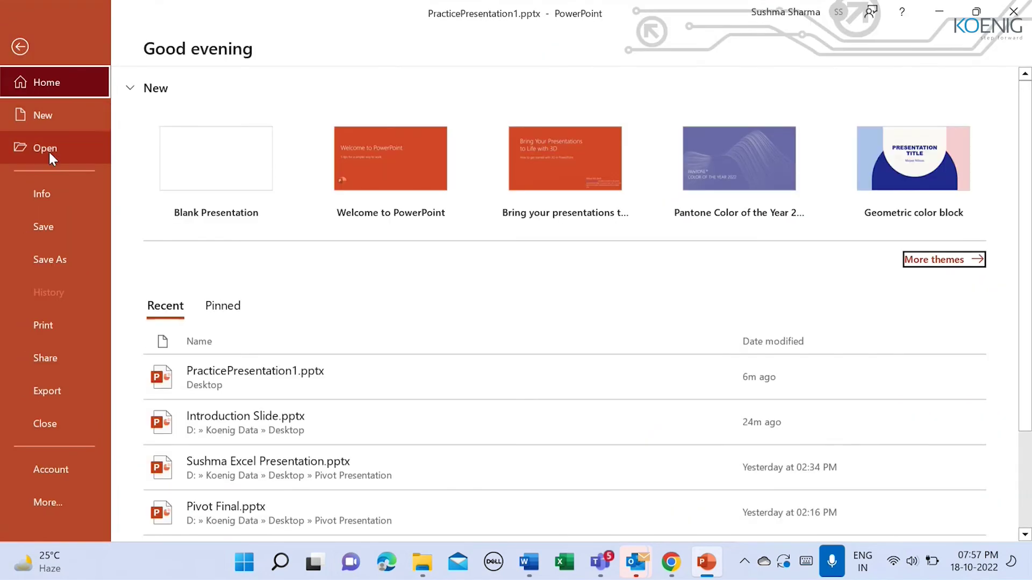
left_click(48, 150)
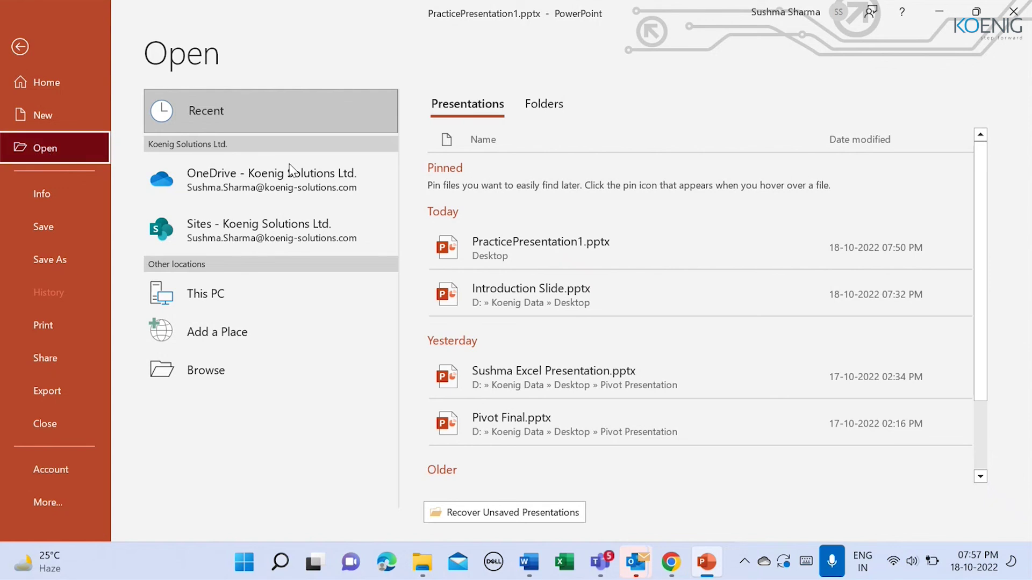
mouse_move(532, 418)
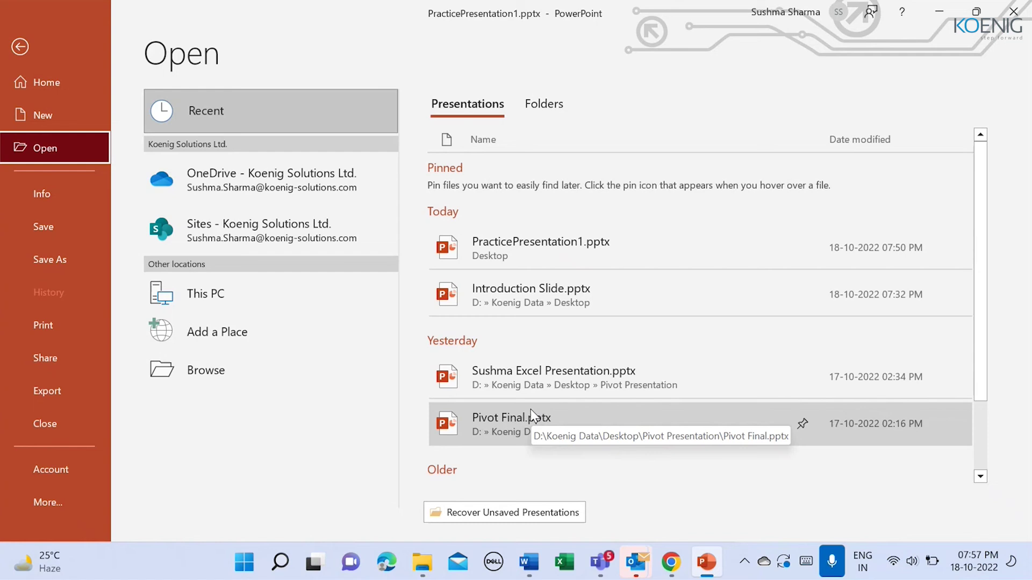
left_click(265, 368)
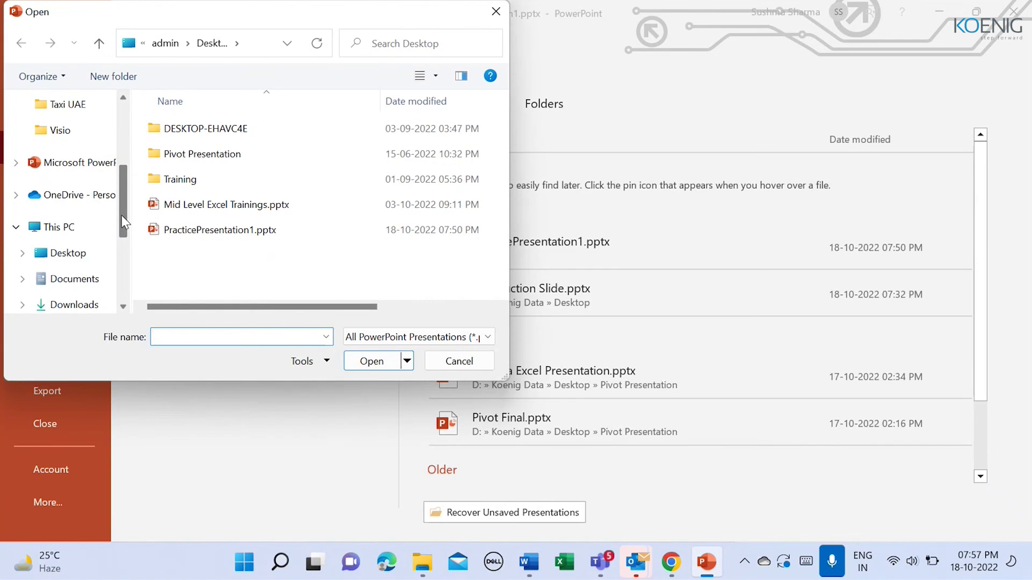
left_click_drag(122, 215, 122, 121)
left_click(55, 145)
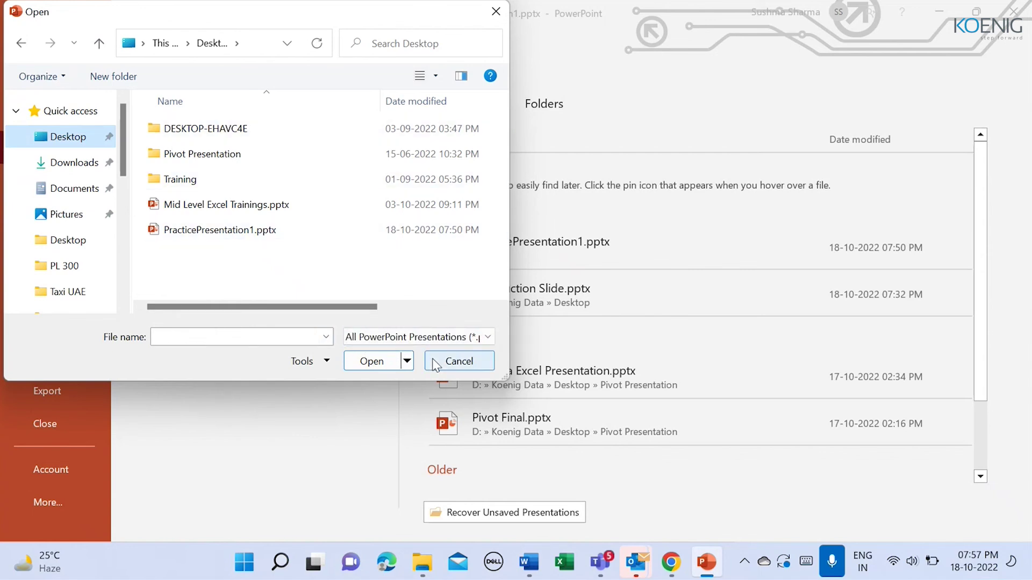
left_click(486, 338)
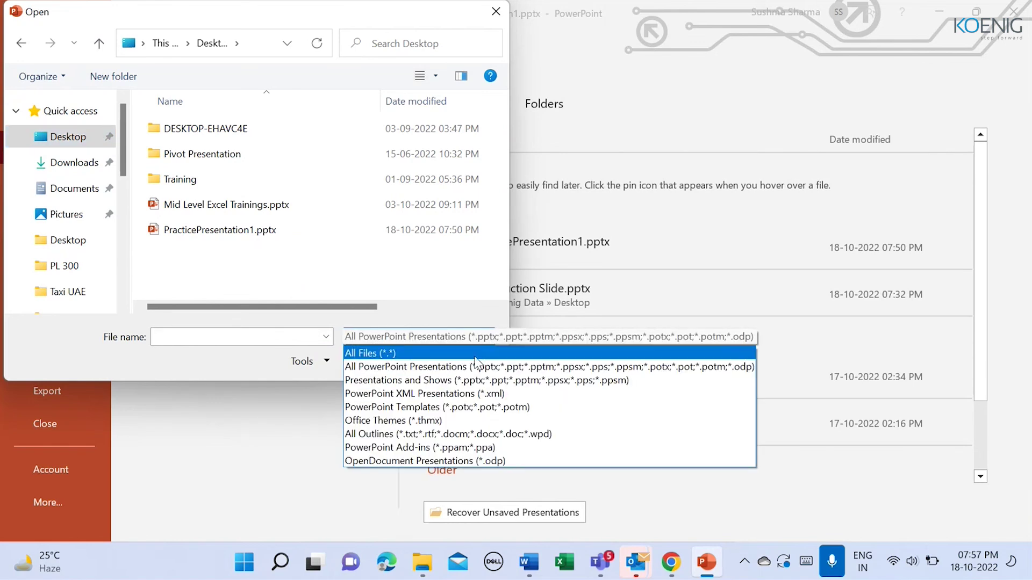
left_click(476, 353)
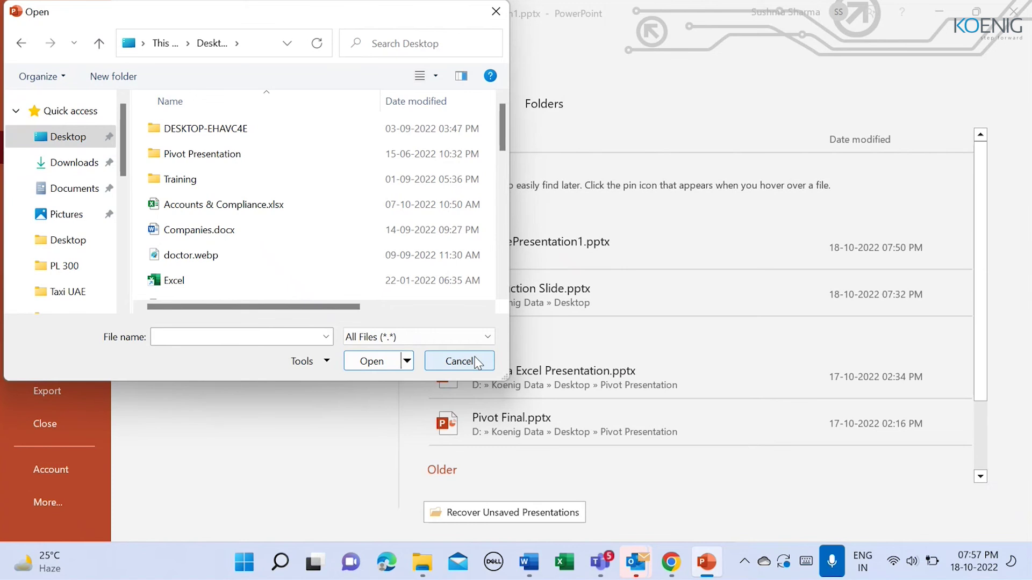
mouse_move(501, 129)
left_click_drag(502, 137, 520, 268)
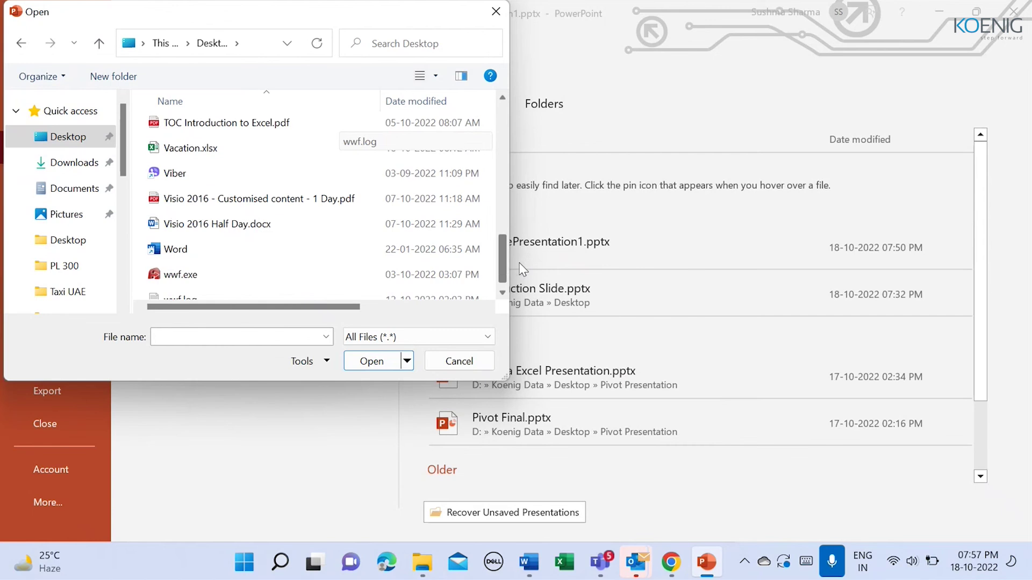
double_click(261, 230)
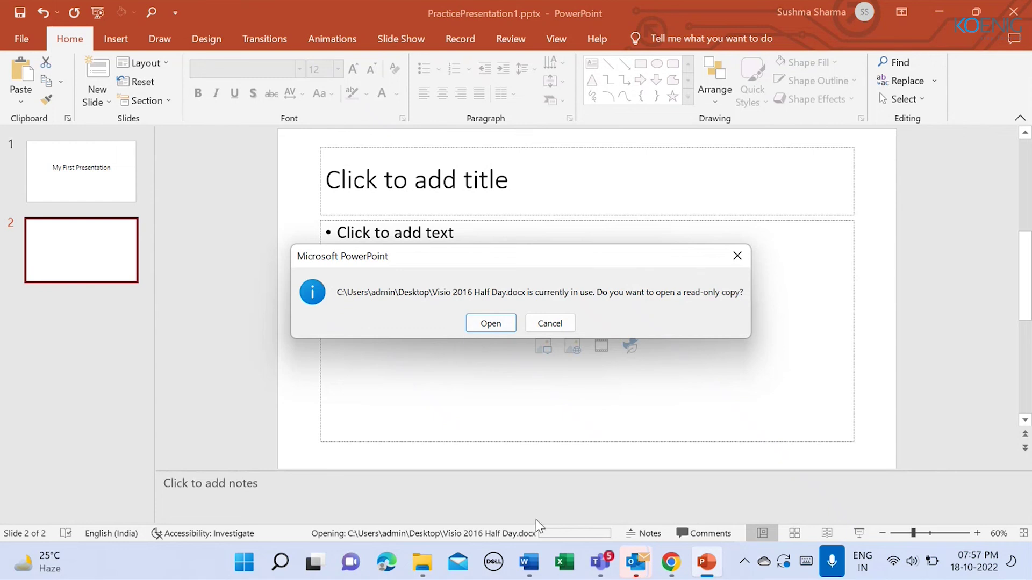
Step: Cancel the in-use prompt and close the document in Word
left_click(736, 256)
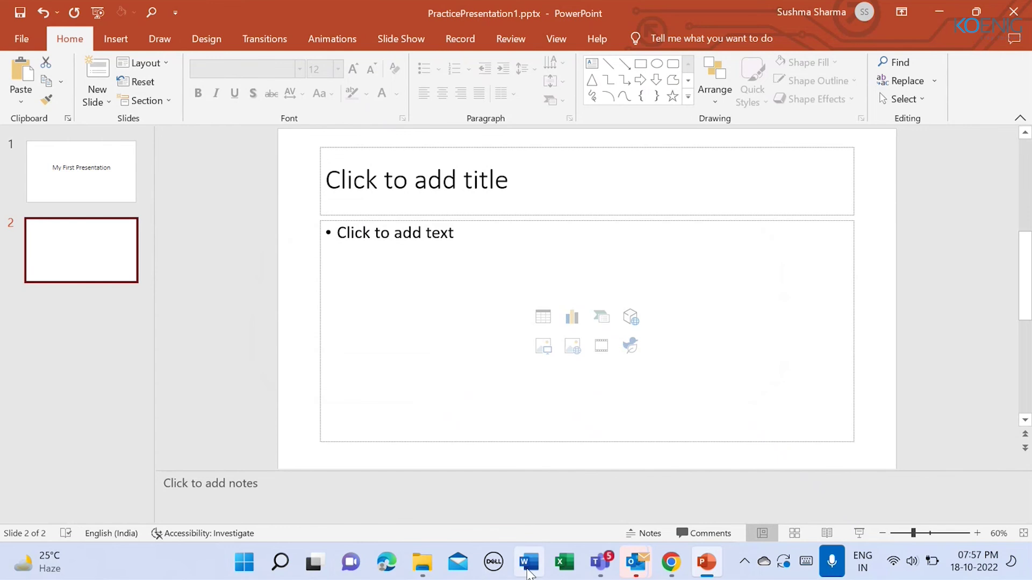
left_click(529, 564)
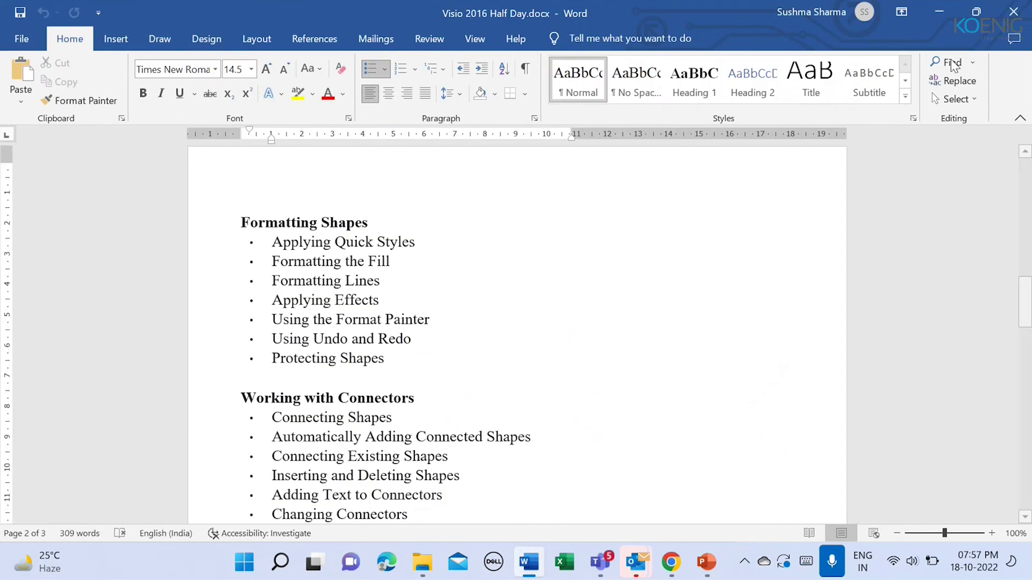
left_click(1003, 19)
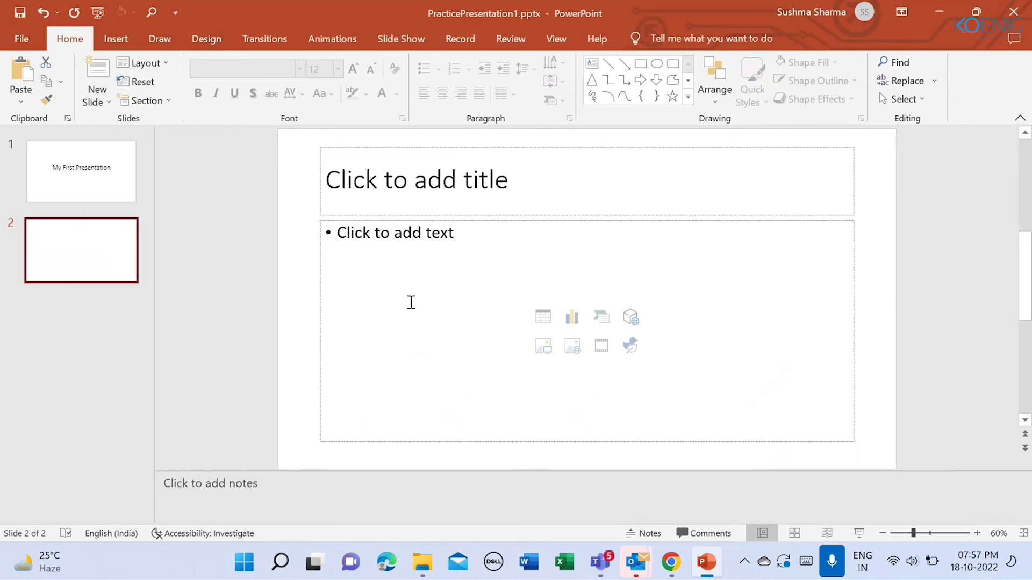
Step: Import Visio 2016 Half Day.docx as slides through the Open dialog
left_click(20, 42)
left_click(53, 149)
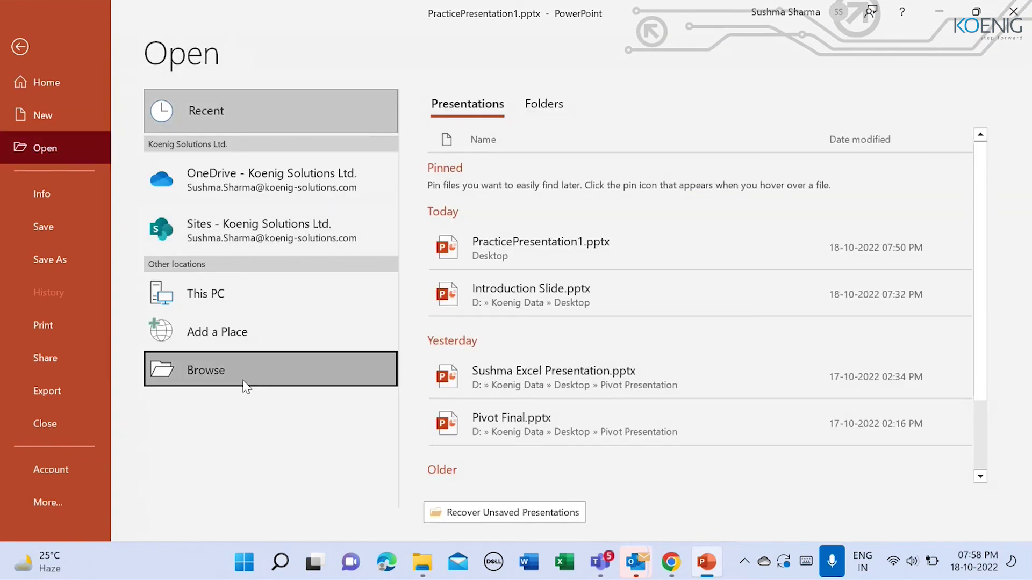
left_click(246, 385)
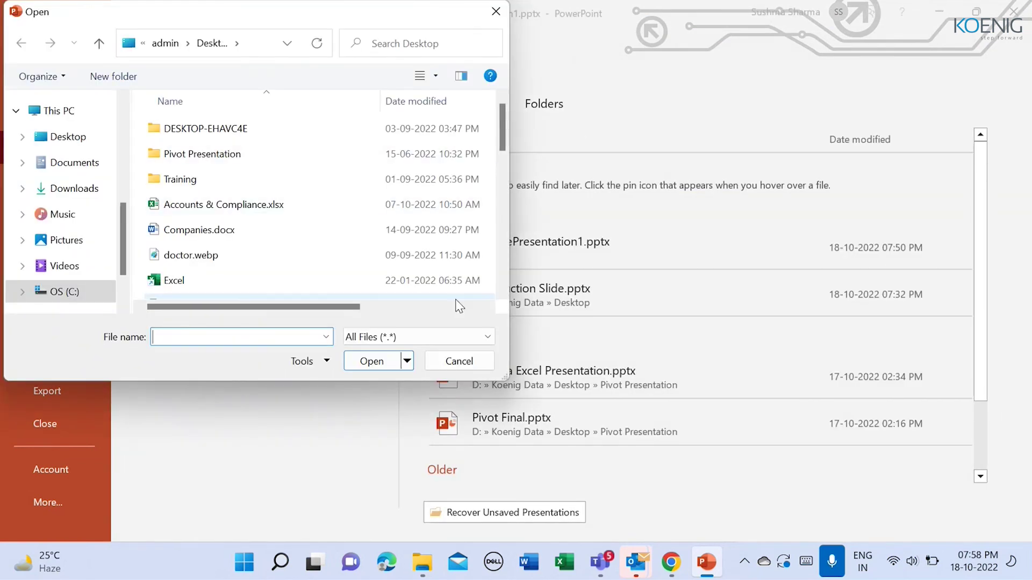
left_click_drag(505, 129, 511, 280)
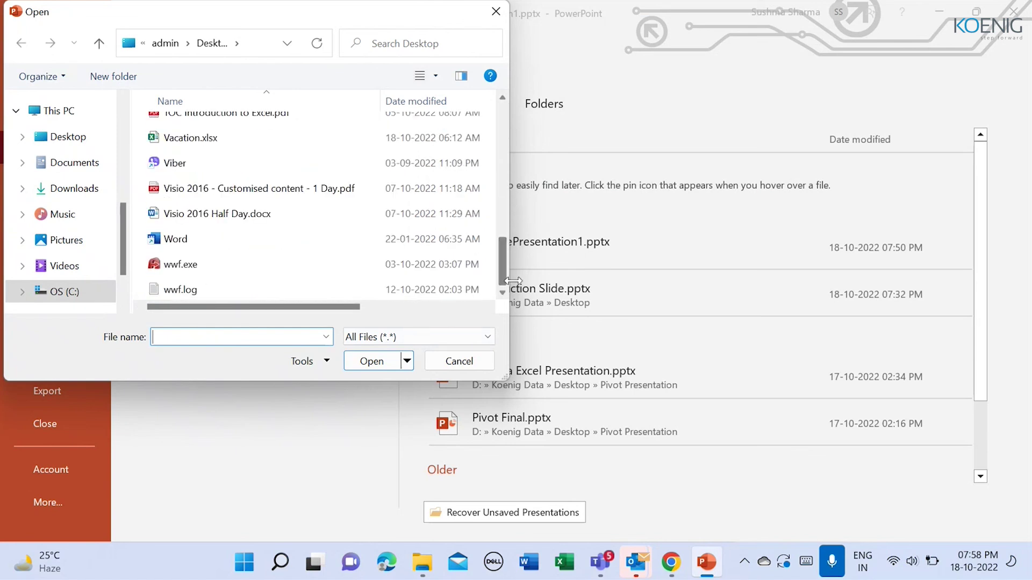
double_click(191, 216)
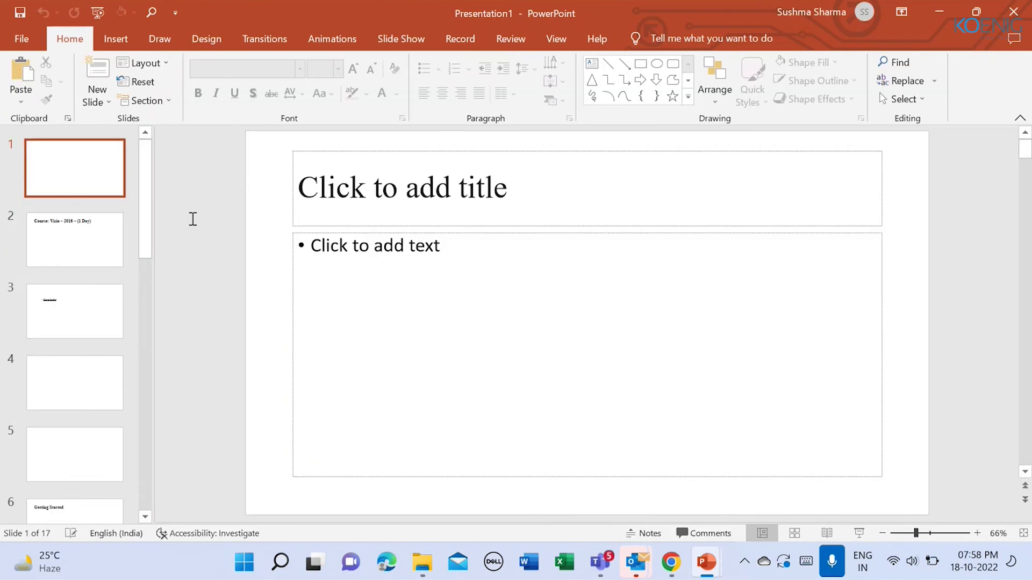
Step: View imported slides 1 to 7, from the course title to Working with Stencils
left_click(91, 223)
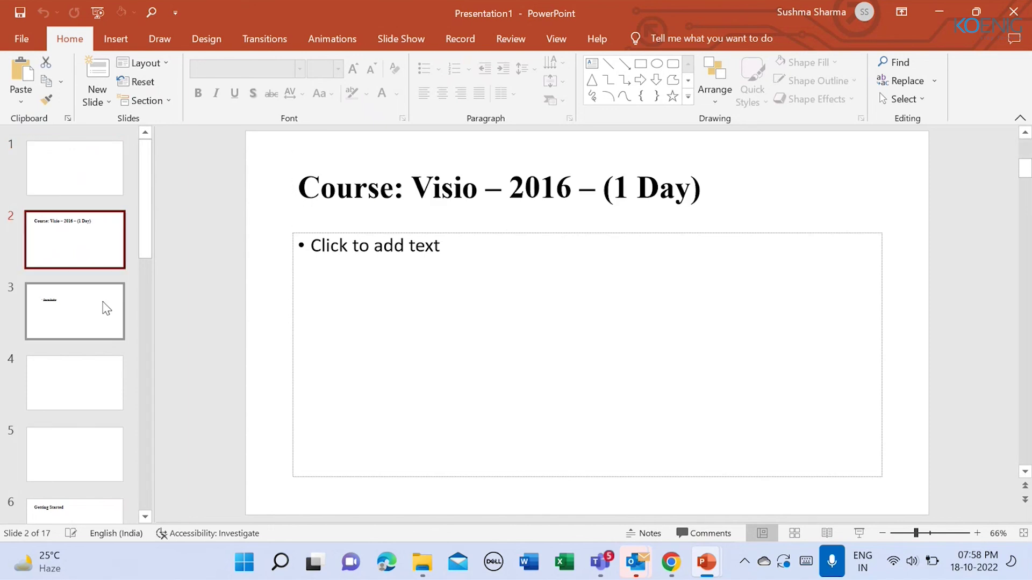
left_click(102, 306)
left_click(108, 372)
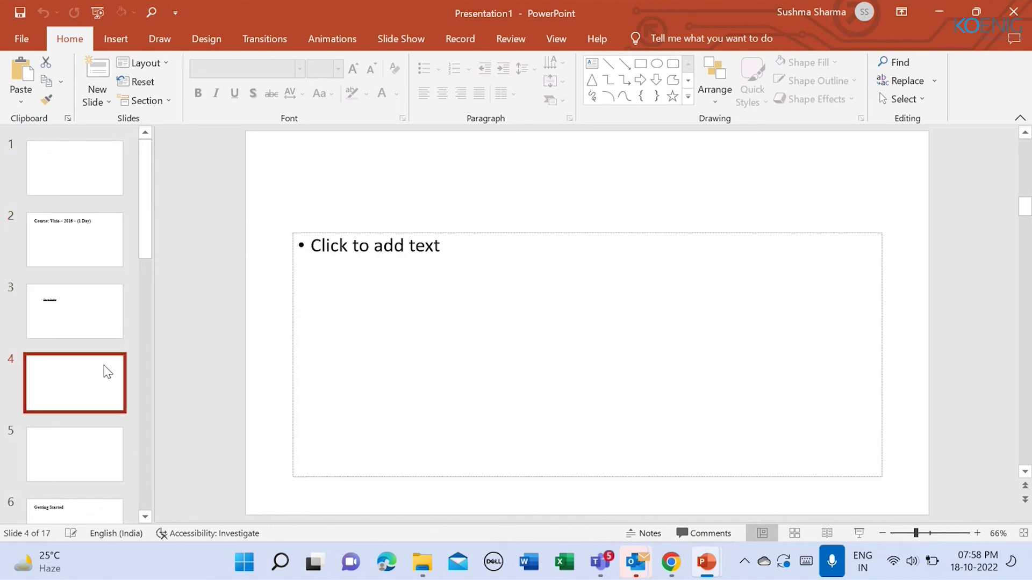
left_click(105, 445)
left_click(107, 517)
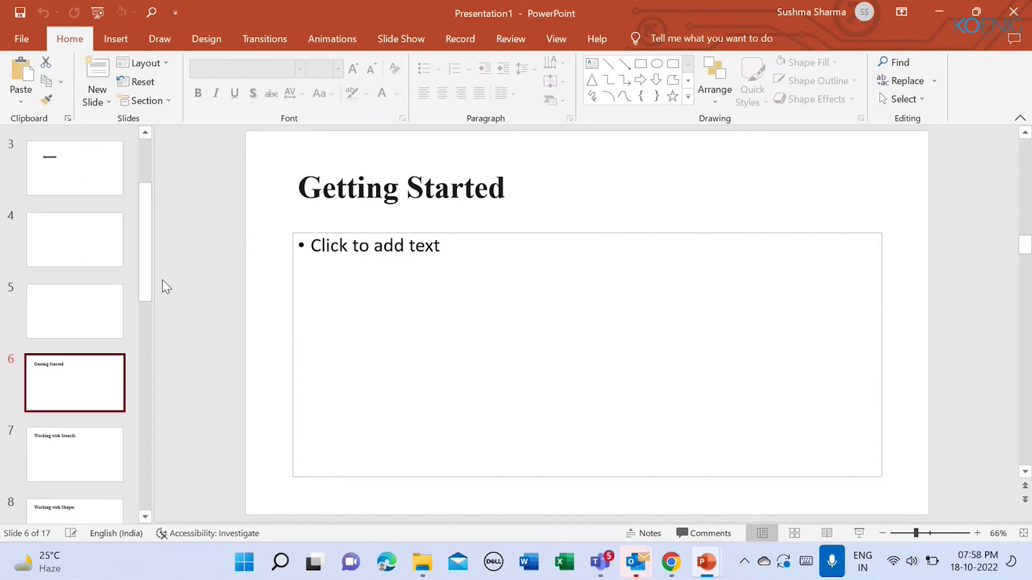
left_click(87, 453)
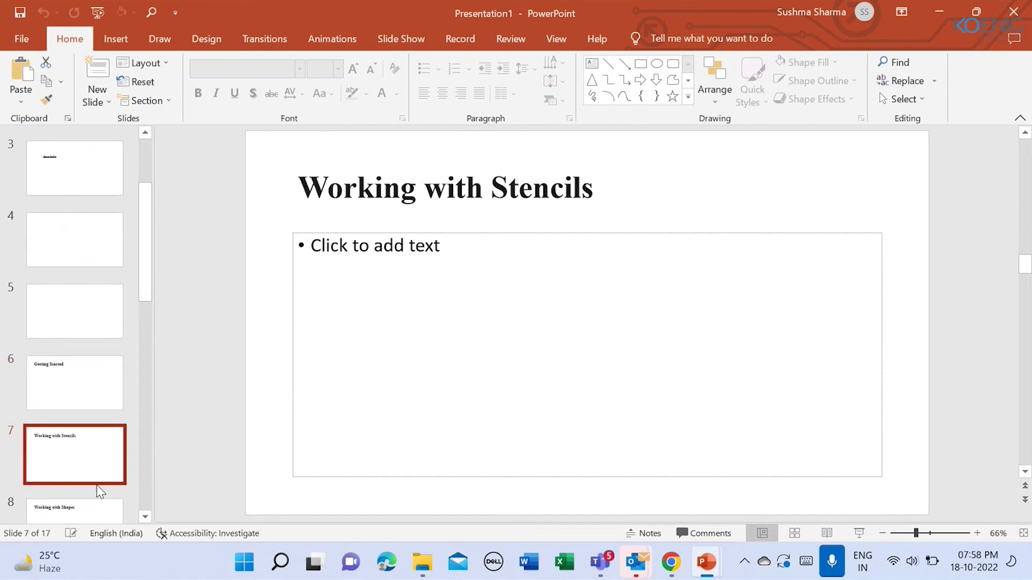
left_click(145, 517)
scroll(145, 516, "down", 3)
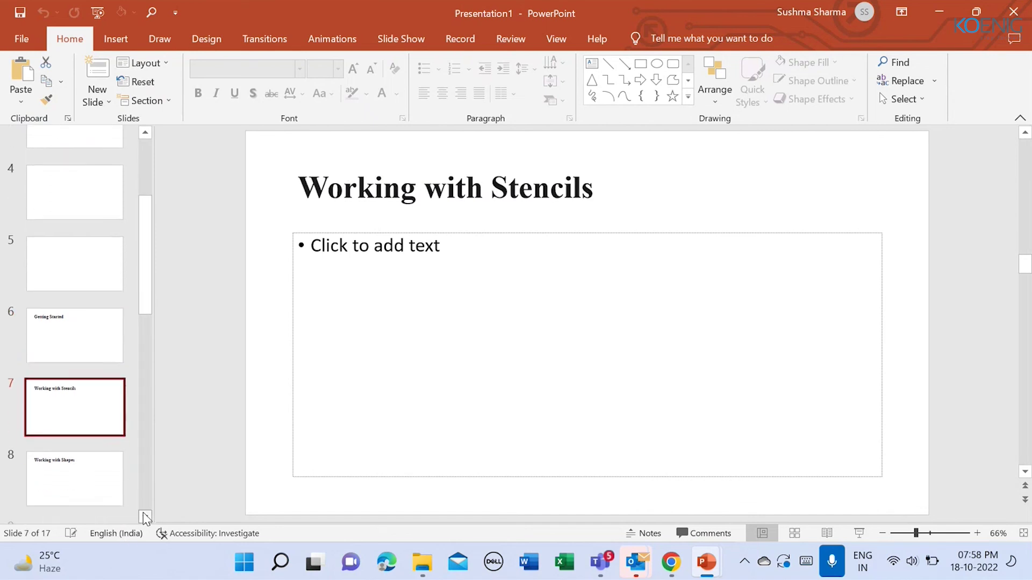
Step: View slides 8 to 14, from Working with Shapes to Working Collaboratively
left_click(73, 388)
left_click(80, 447)
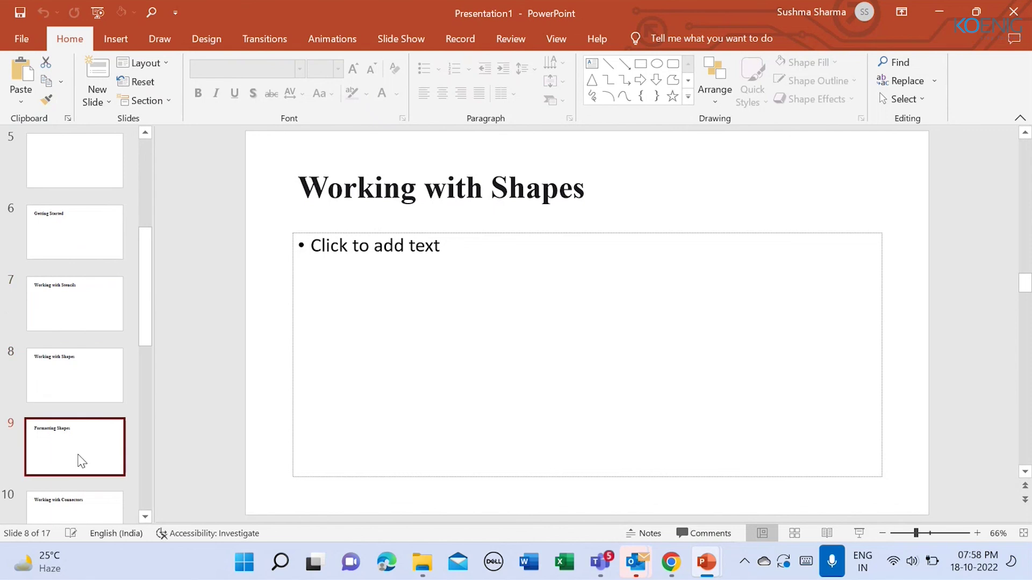
left_click(89, 506)
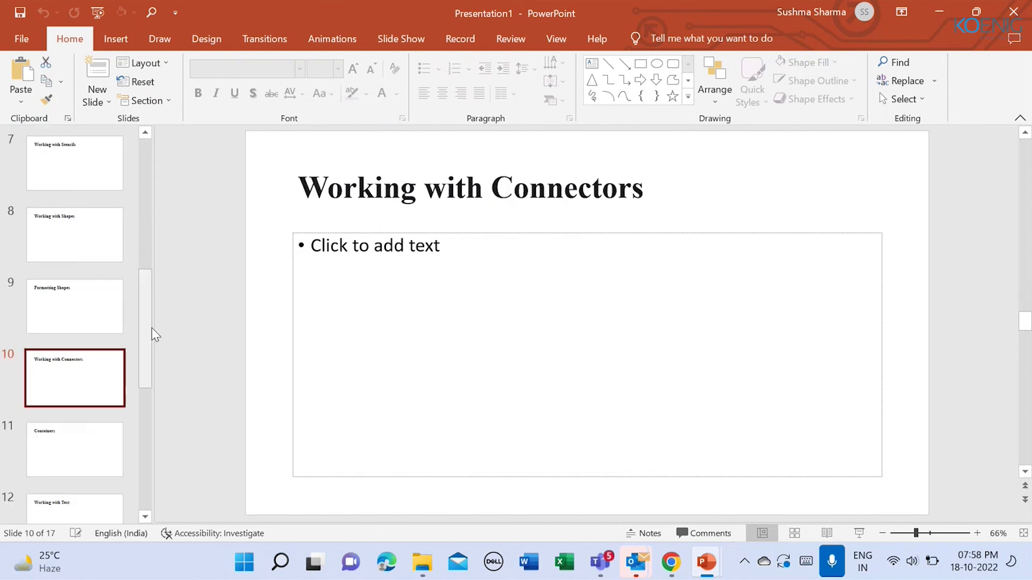
left_click_drag(146, 328, 145, 403)
left_click(61, 215)
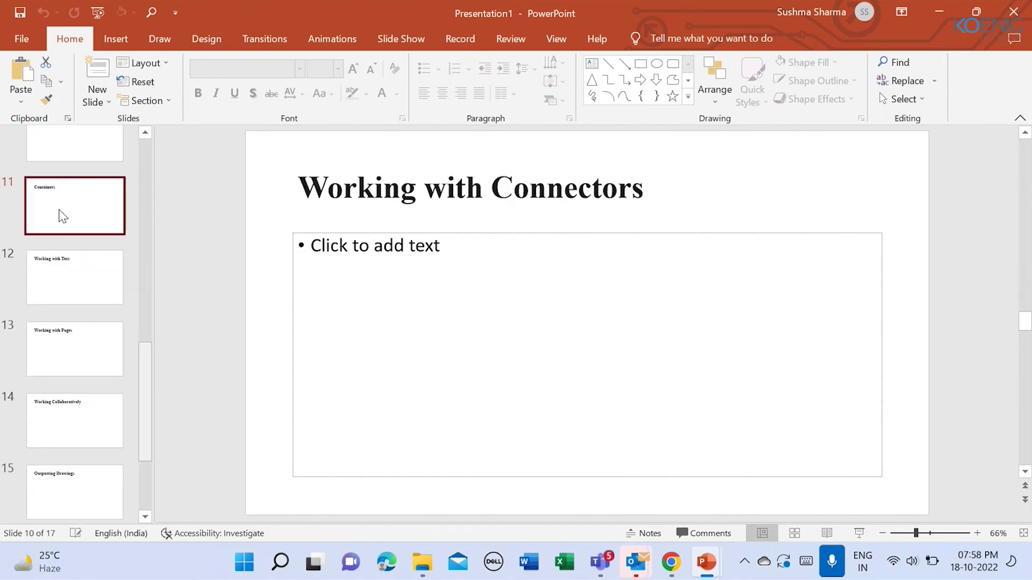
left_click(70, 279)
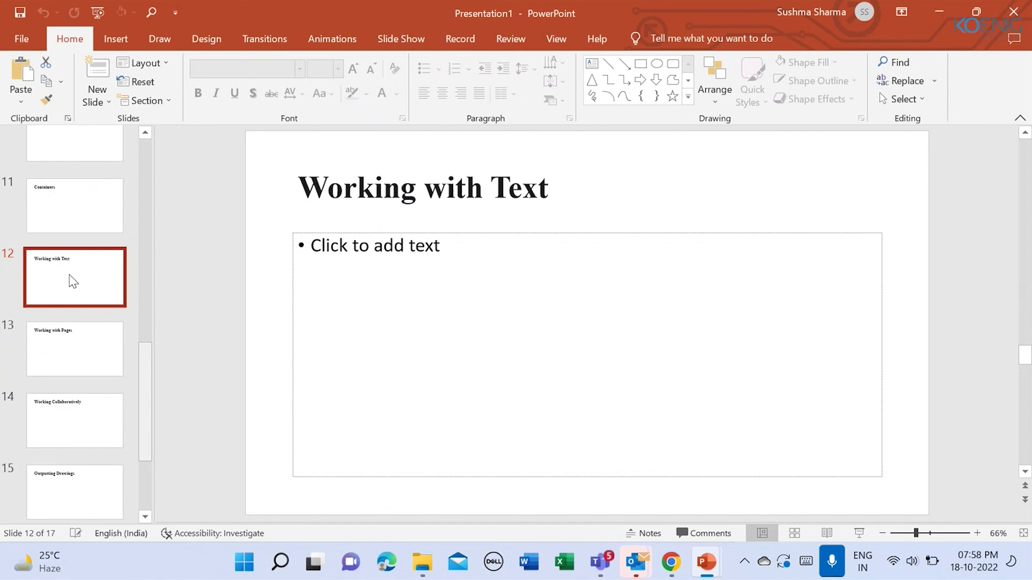
left_click(88, 354)
left_click(95, 422)
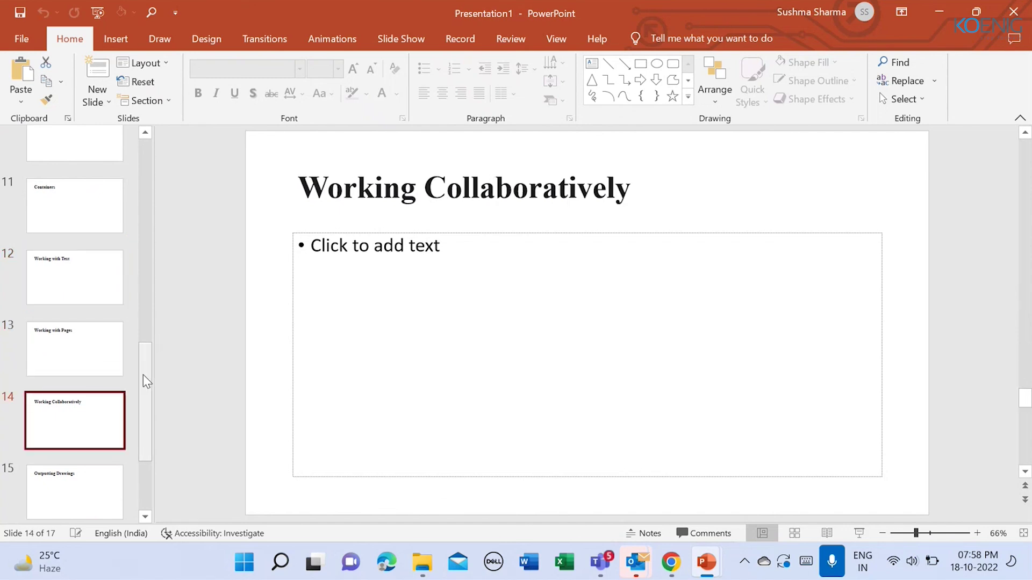
left_click_drag(143, 375, 138, 159)
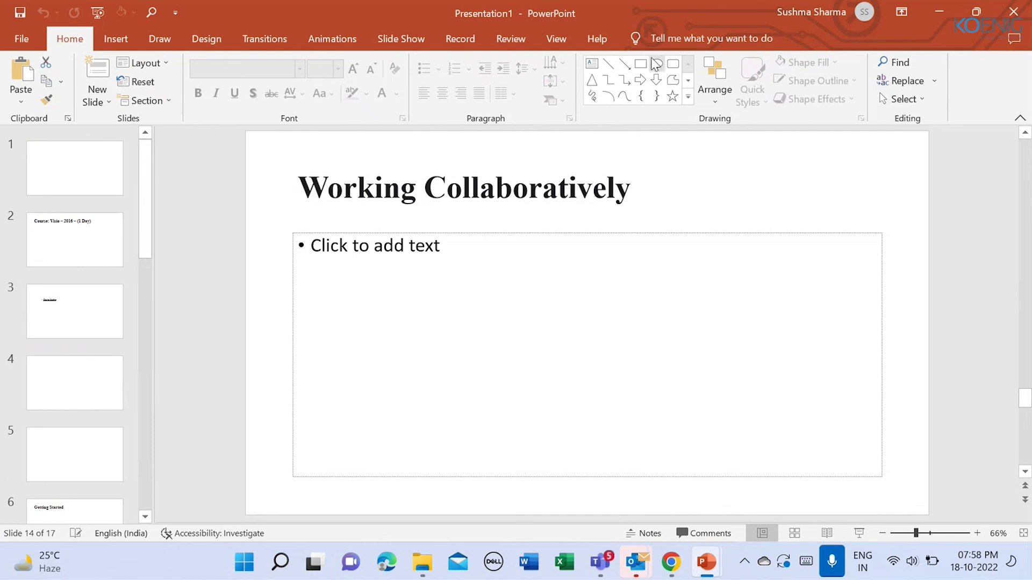
Step: Close both open presentations, discarding the practice deck's unsaved changes
left_click(1014, 12)
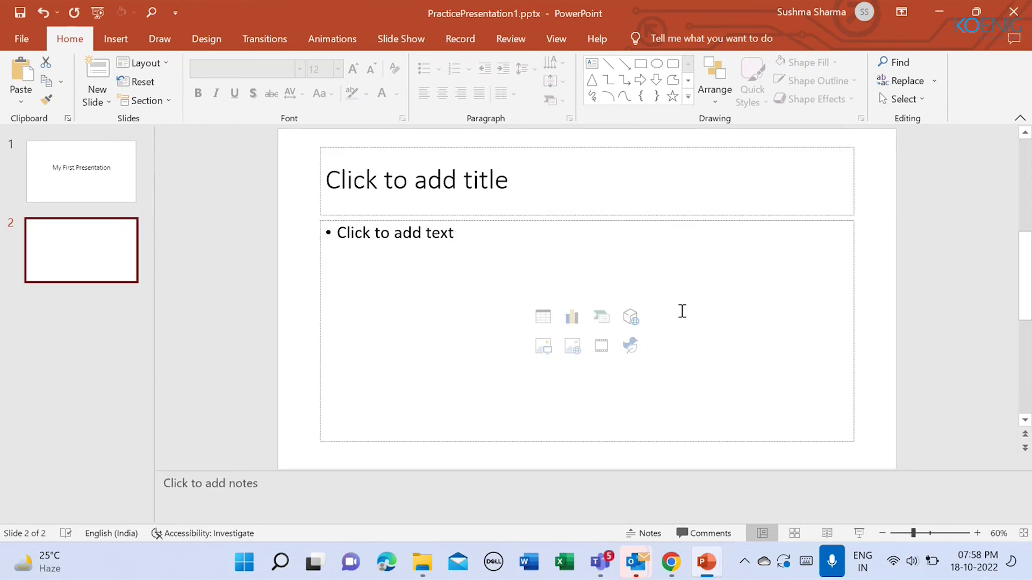
left_click(1014, 12)
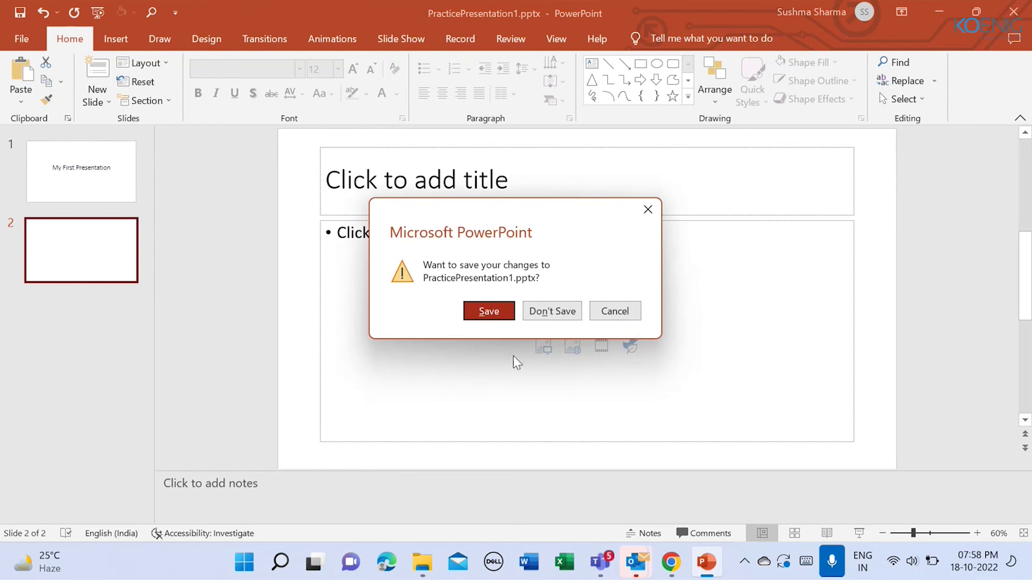
left_click(548, 321)
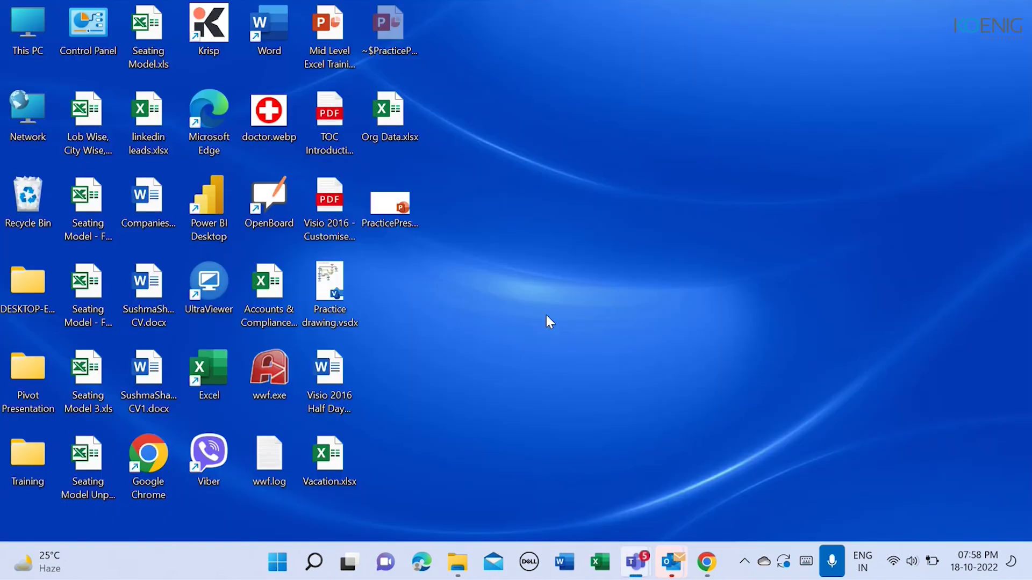
Step: Relaunch PowerPoint and create a blank presentation with a Blank-layout second slide
left_click(280, 562)
left_click(552, 187)
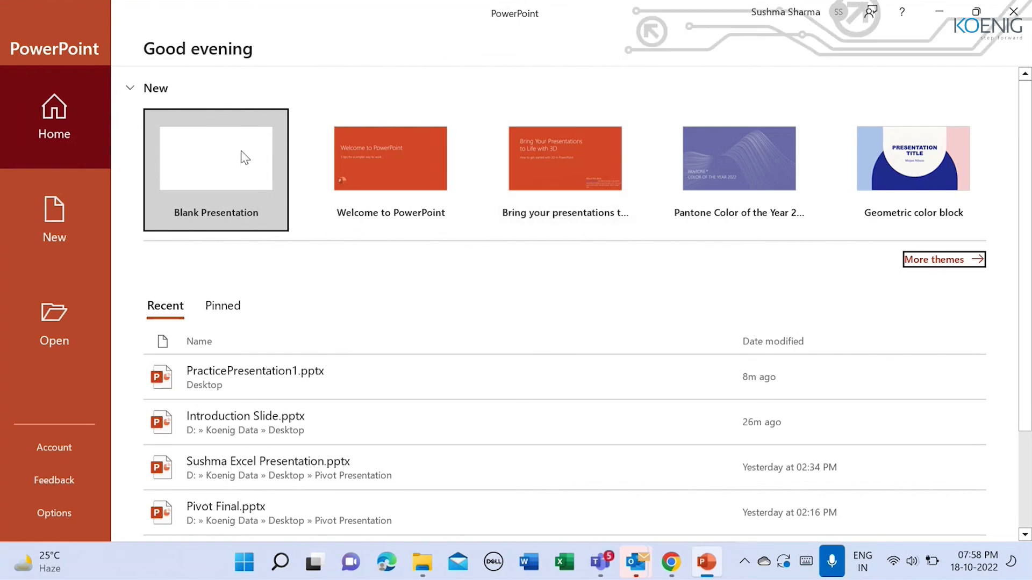
left_click(241, 154)
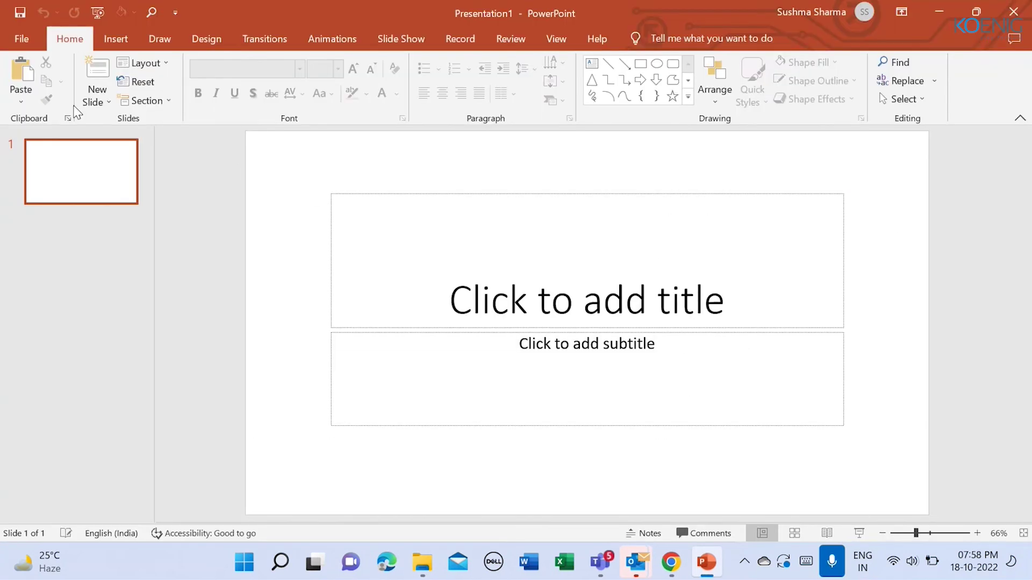
left_click(105, 99)
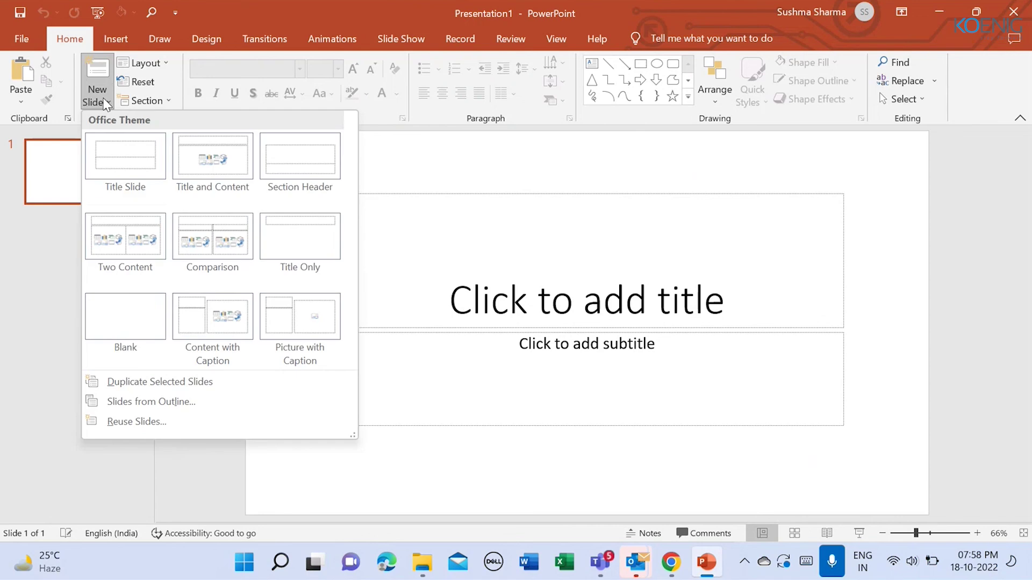
left_click(150, 308)
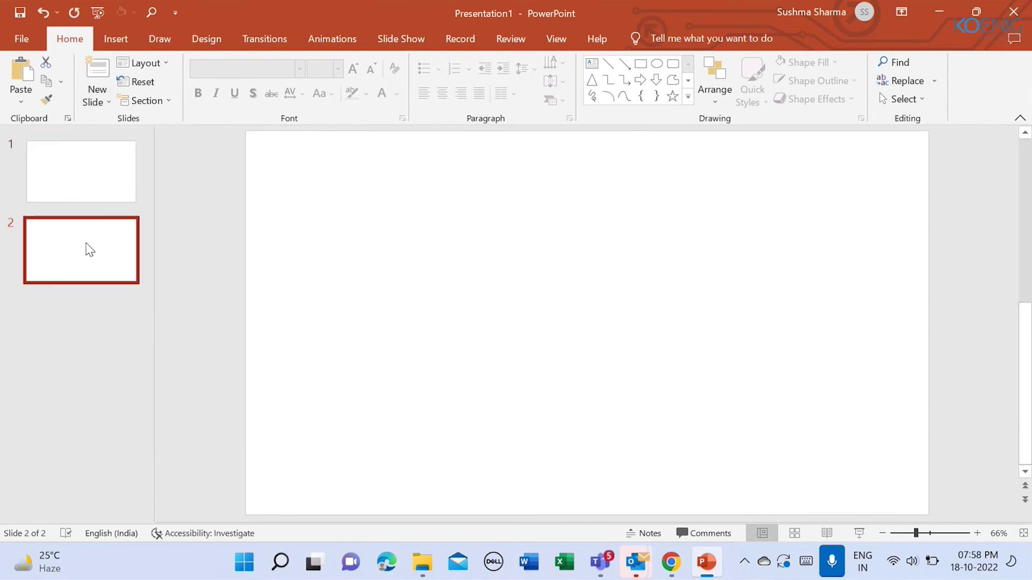
Step: Open Visio 2016 Half Day.docx from the Desktop with All Files, creating Presentation2
left_click(20, 41)
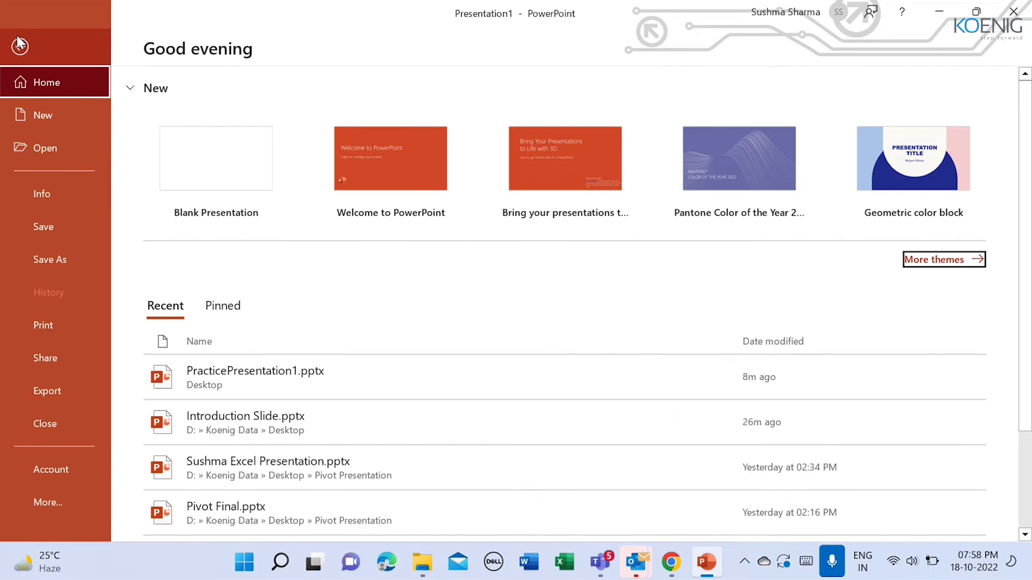
left_click(48, 156)
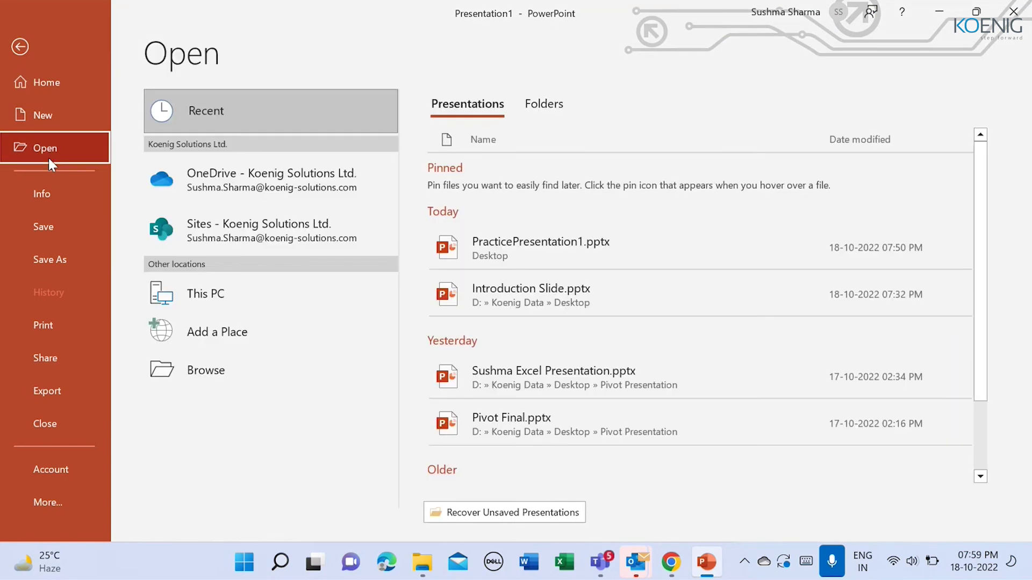
left_click(223, 370)
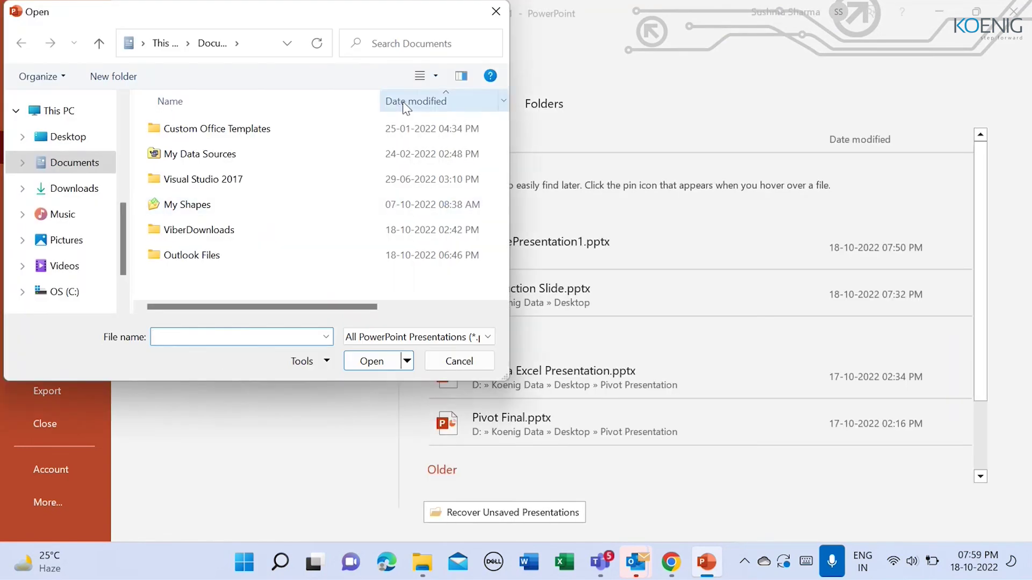
left_click(85, 138)
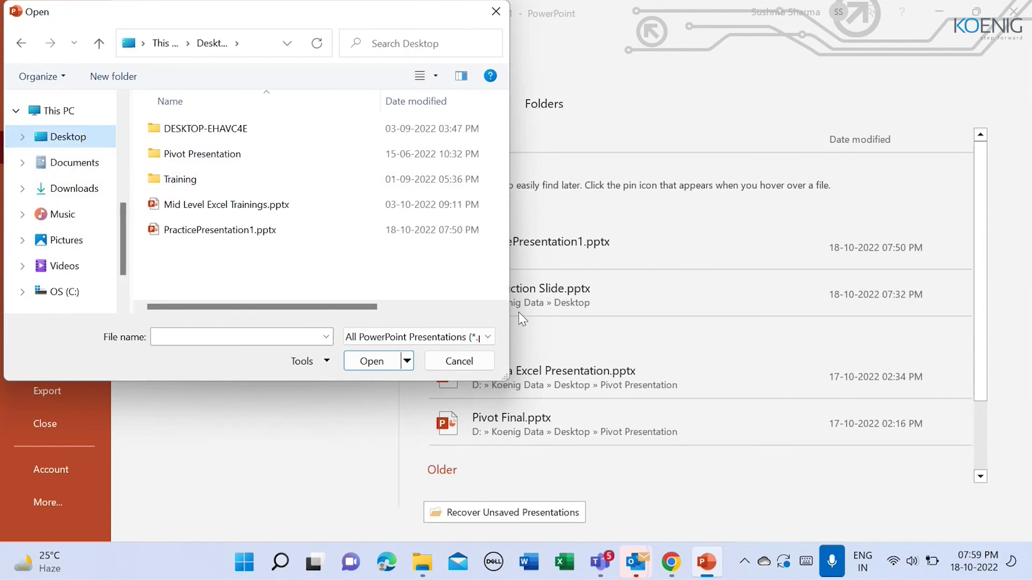
left_click(491, 345)
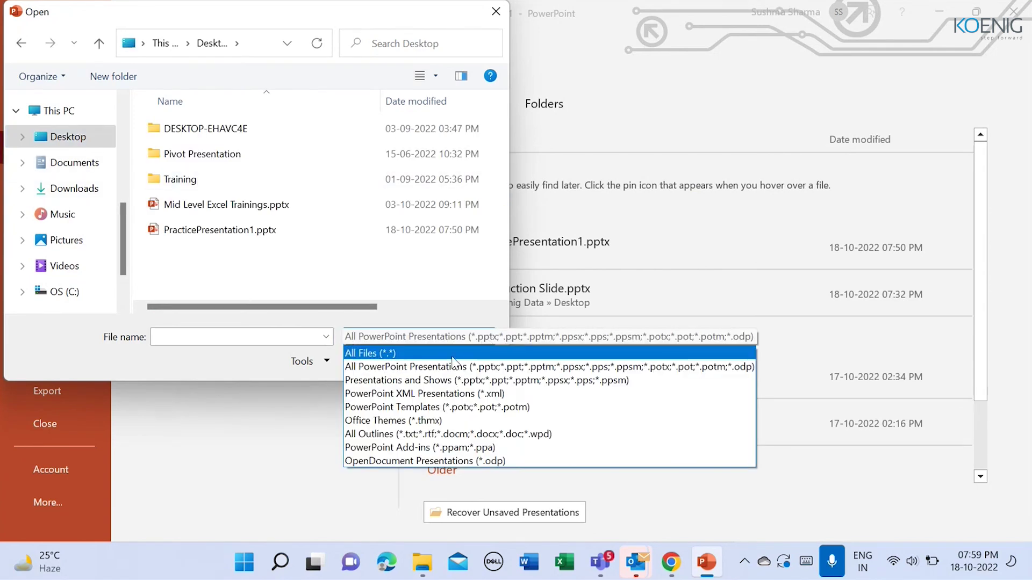
left_click(459, 352)
scroll(448, 137, "down", 3)
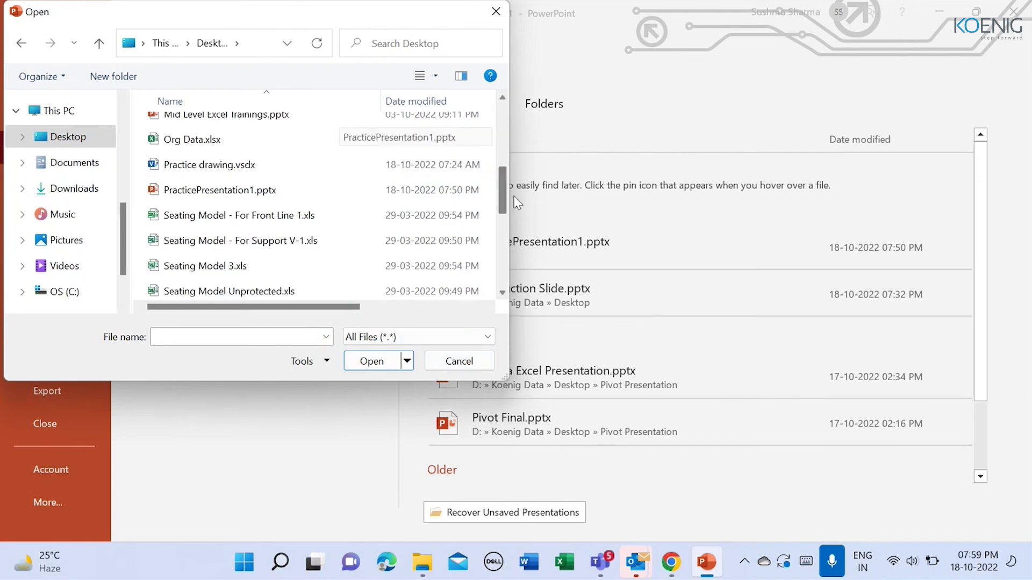
scroll(448, 138, "down", 3)
scroll(447, 230, "down", 2)
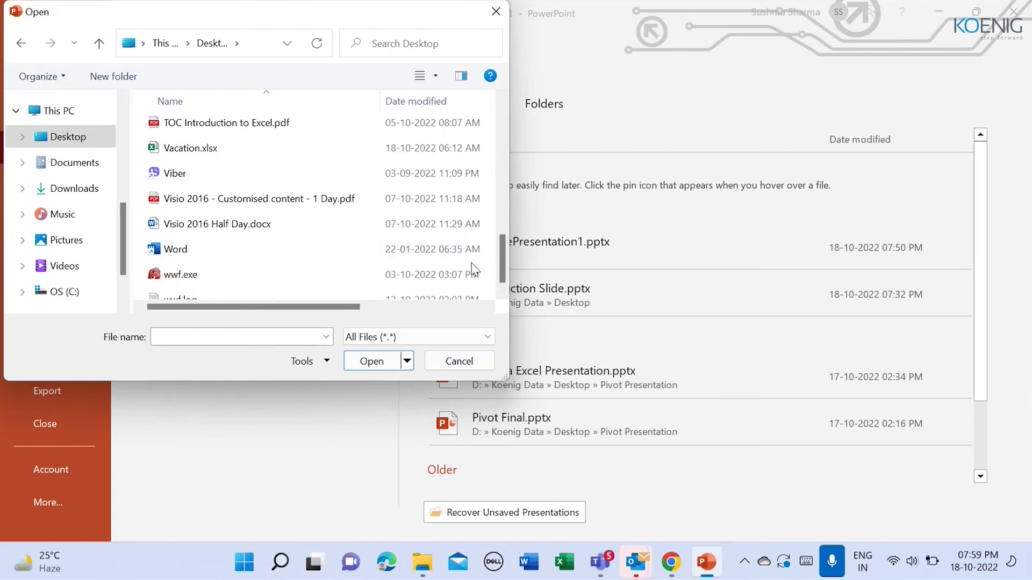
left_click_drag(500, 247, 502, 253)
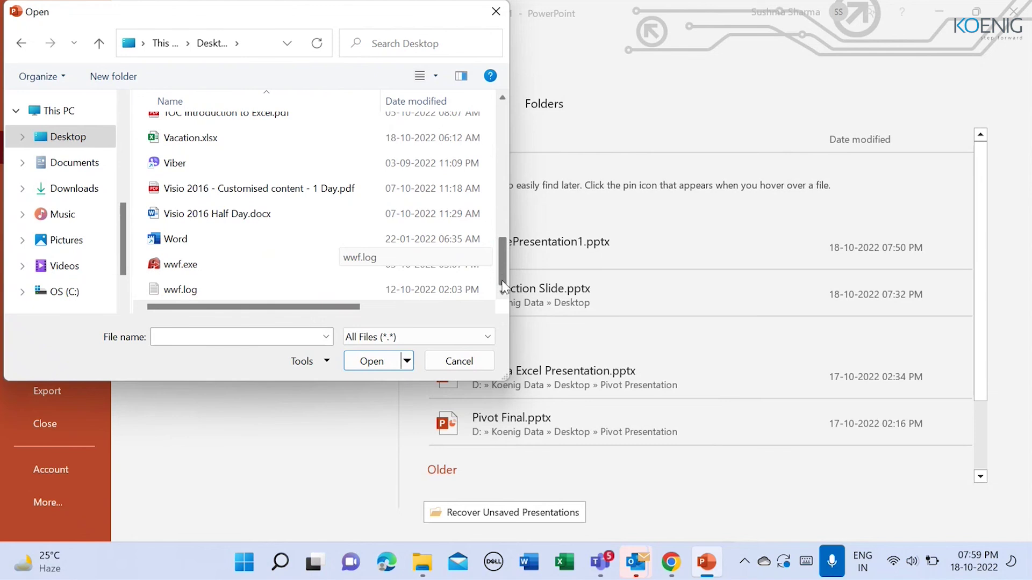
double_click(217, 214)
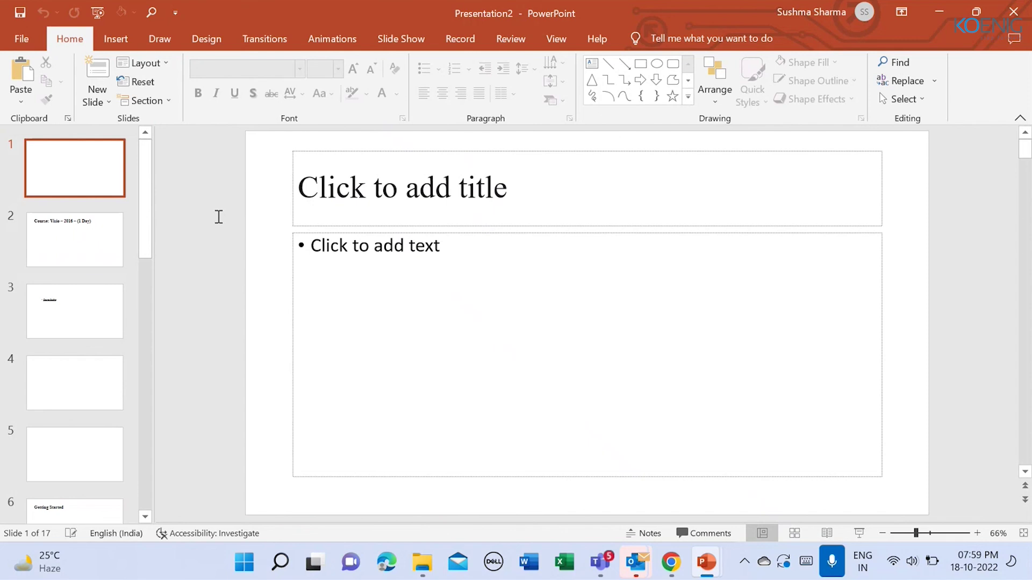
Step: View imported slides 2 to 6 (Getting Started), then switch back to blank Presentation1
left_click(69, 251)
left_click(76, 329)
left_click(81, 403)
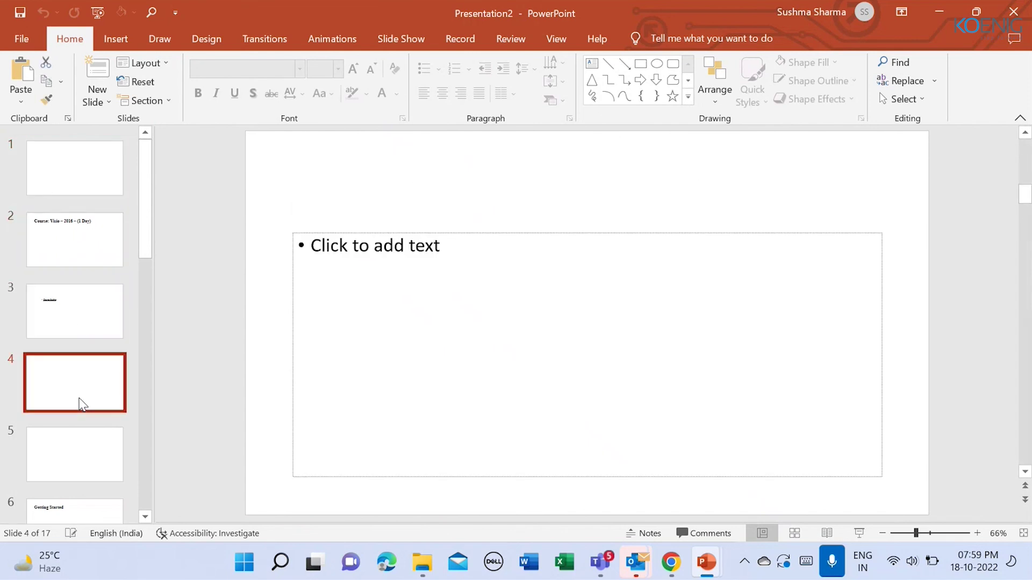
left_click(81, 482)
left_click(81, 514)
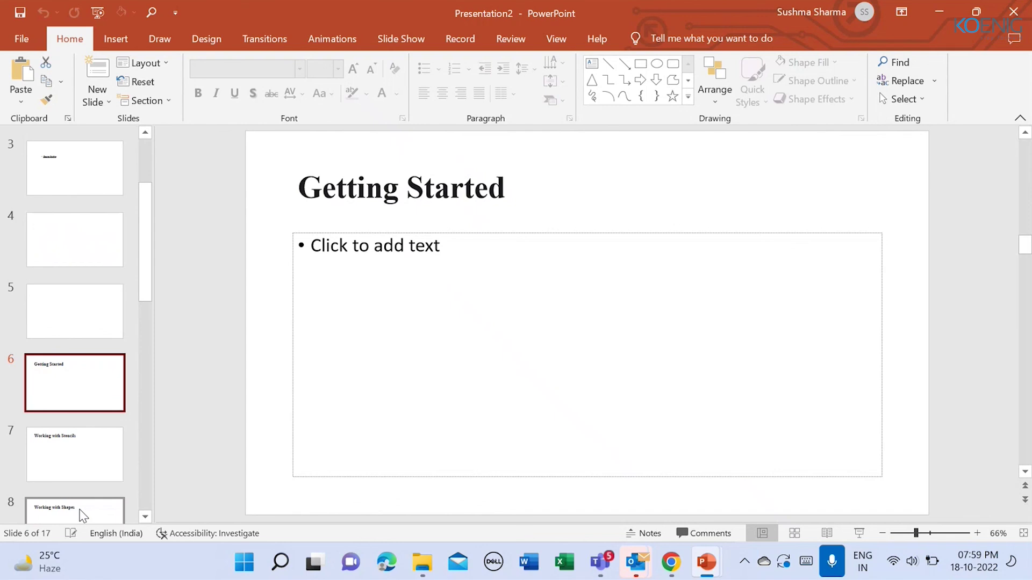
key("alt+Tab")
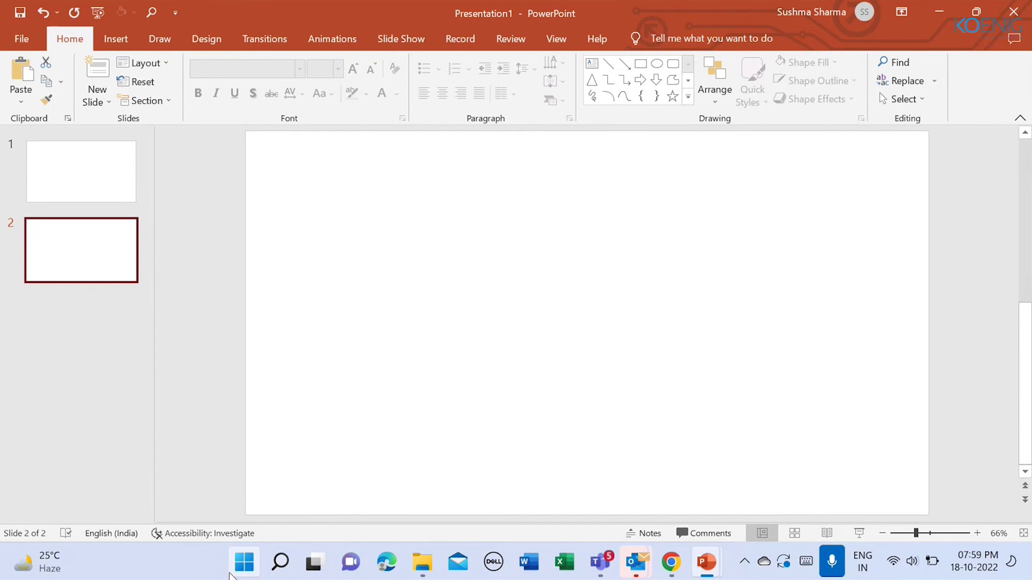
Step: Browse D:\Koenig Data\Desktop in File Explorer, then return to PowerPoint
key("super+d")
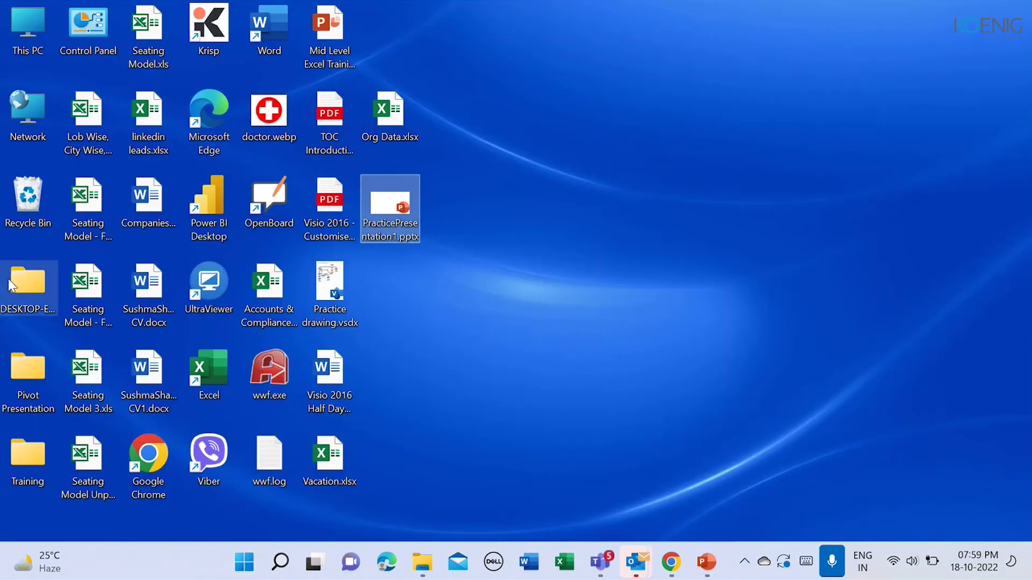
double_click(25, 36)
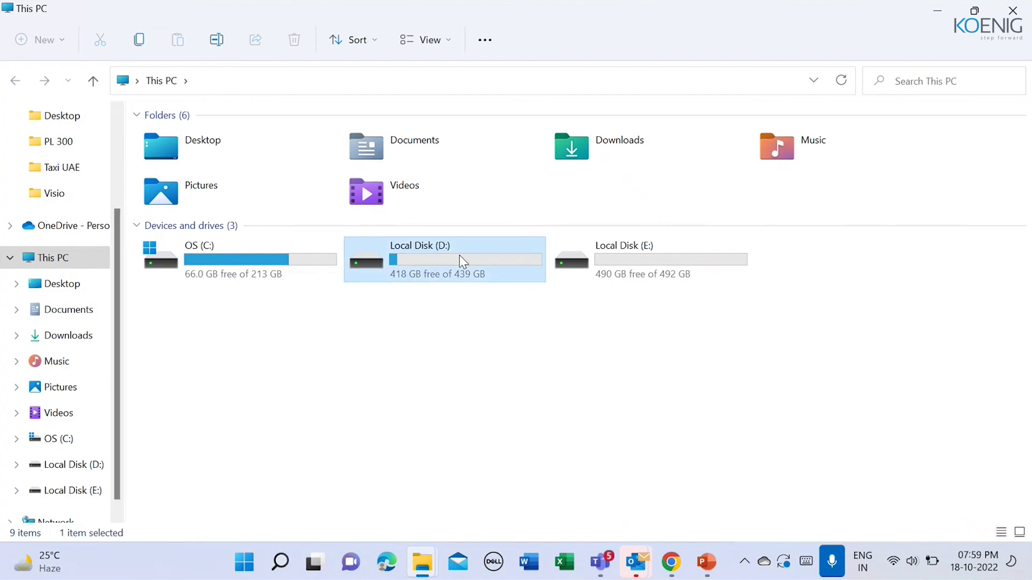
double_click(461, 261)
left_click(184, 143)
double_click(185, 144)
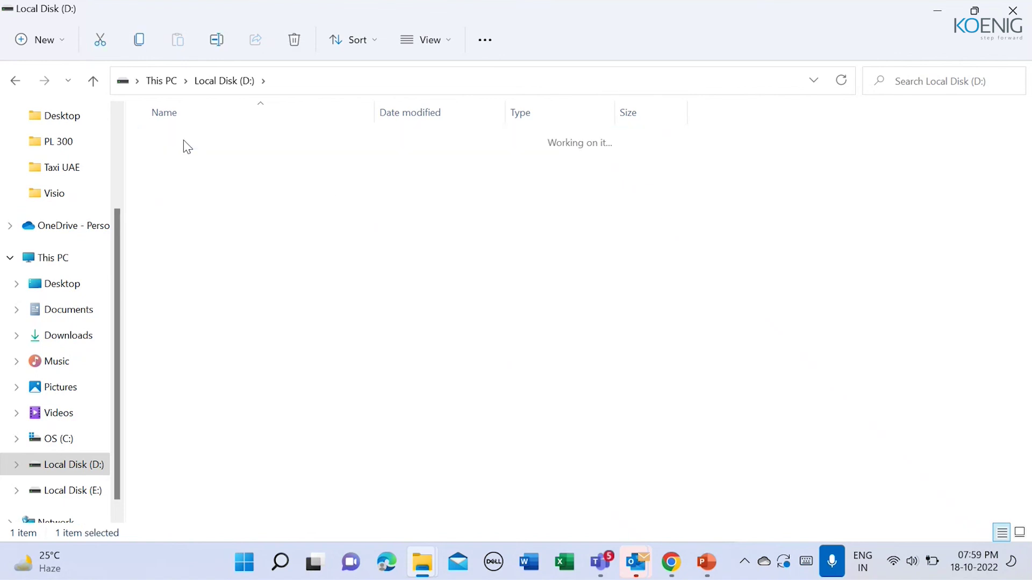
double_click(179, 187)
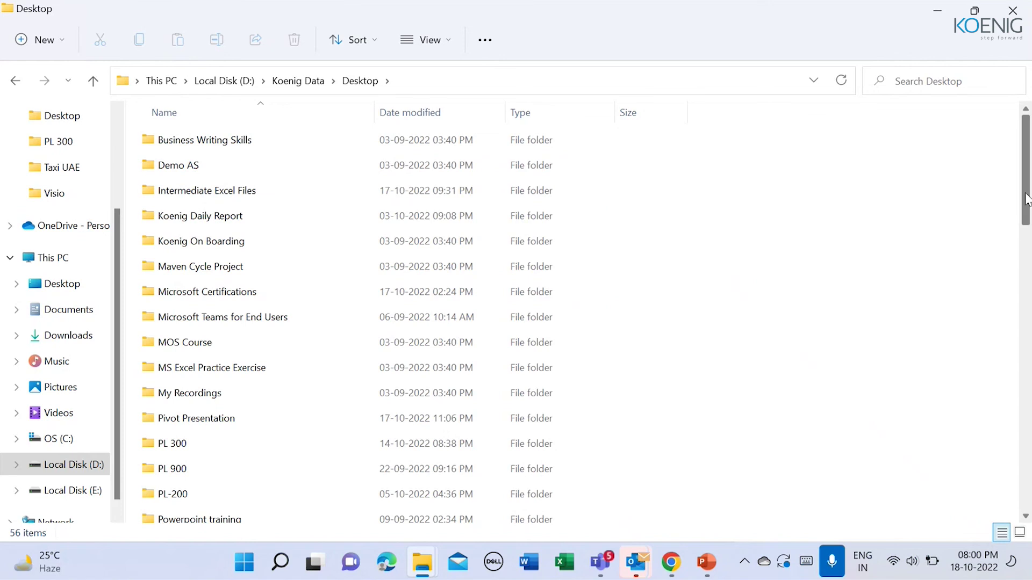
left_click_drag(1027, 170, 1025, 251)
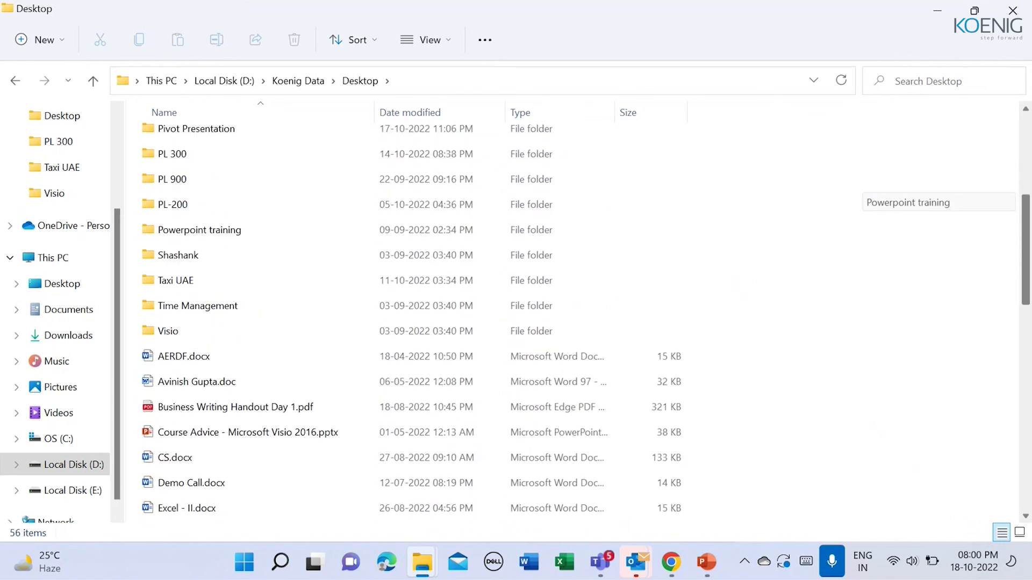
left_click_drag(1026, 250, 1026, 451)
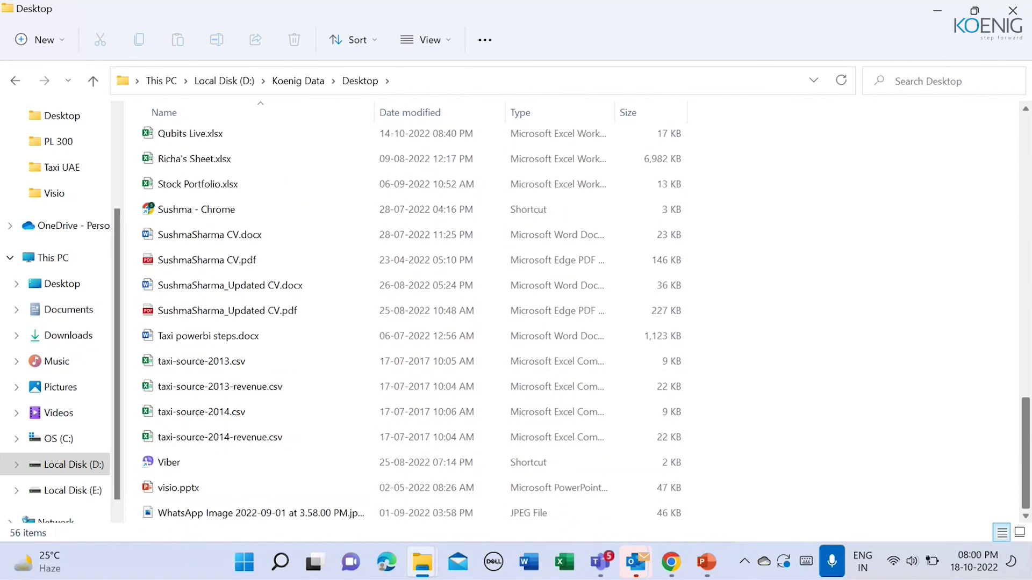
key("alt+Tab")
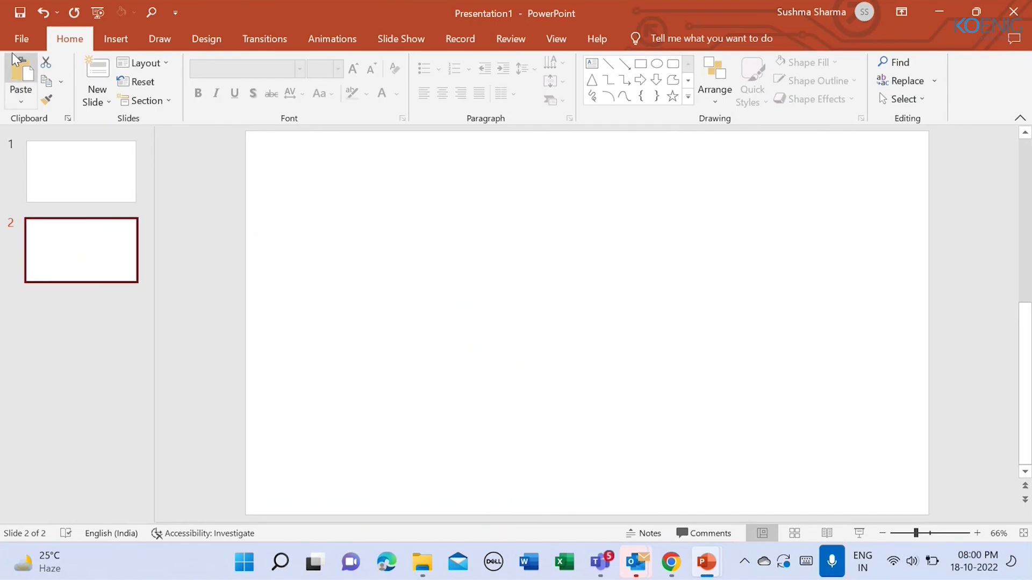
Step: Navigate the Open dialog to D:\Koenig Data\Desktop
left_click(17, 36)
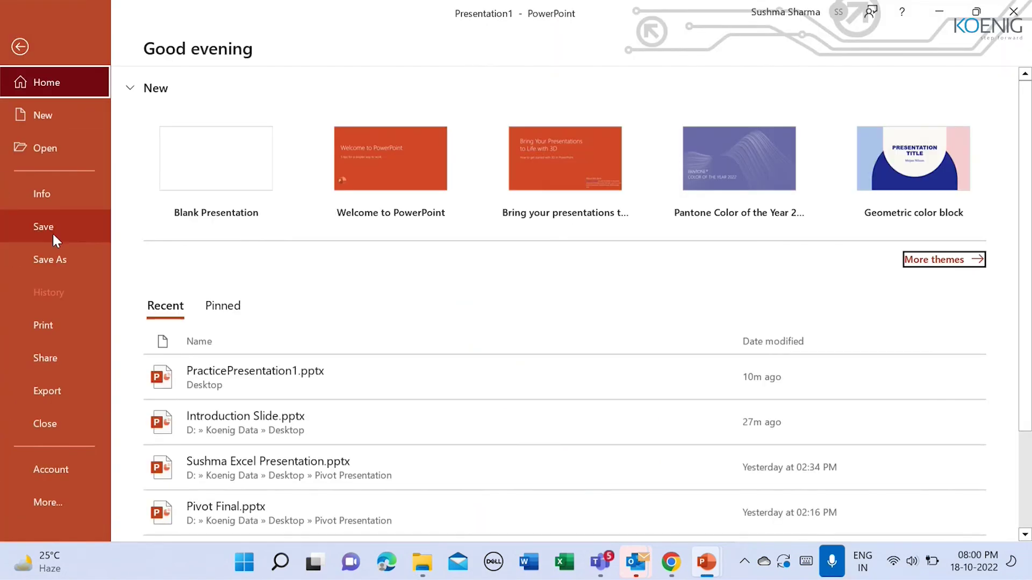
left_click(48, 149)
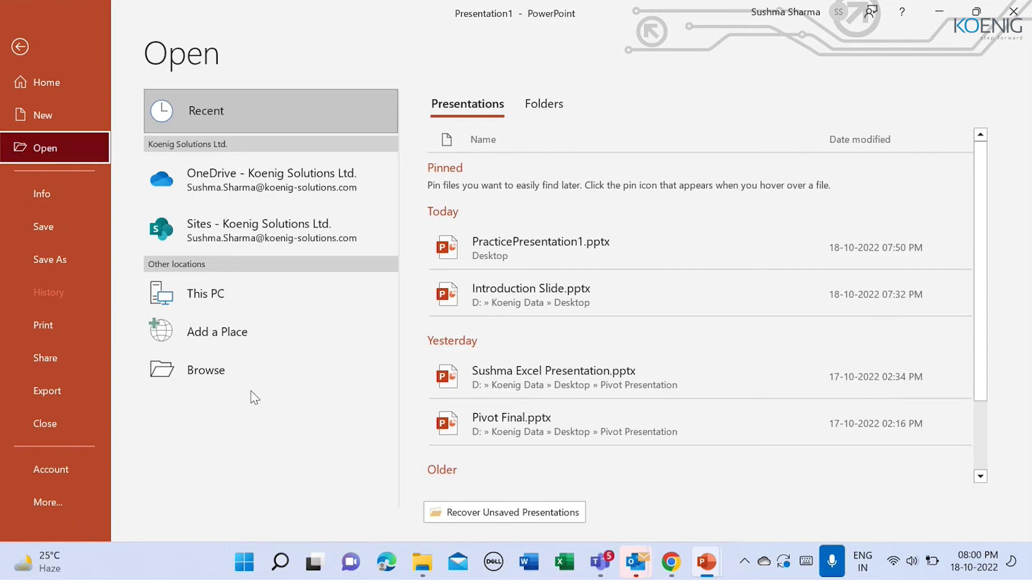
left_click(248, 372)
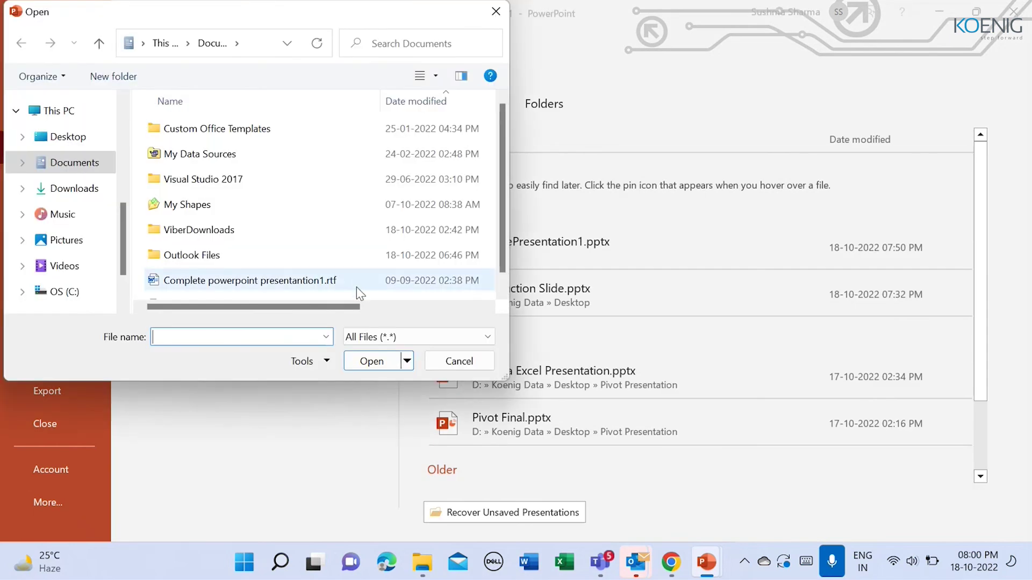
left_click(75, 114)
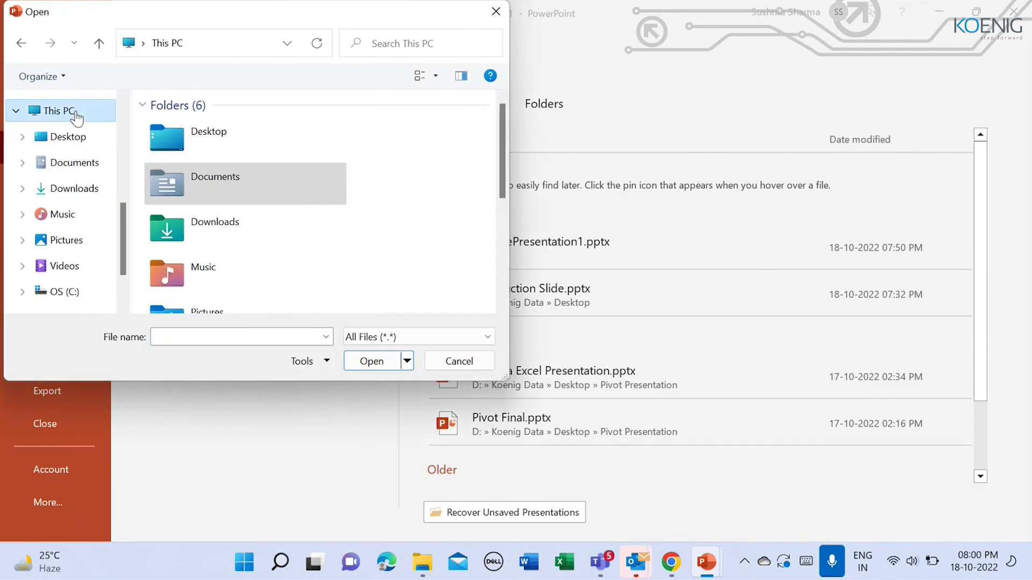
scroll(408, 194, "down", 3)
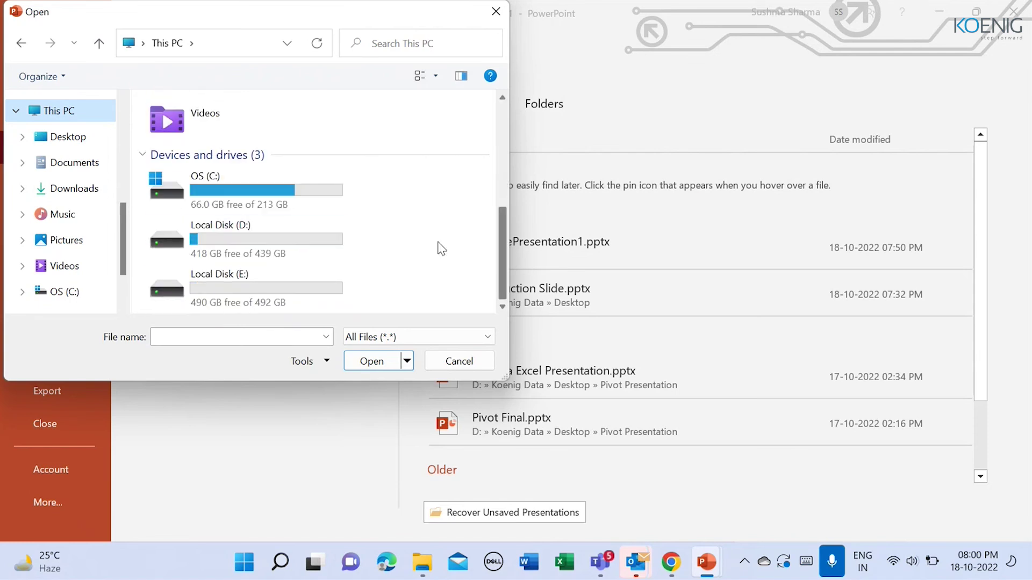
double_click(317, 238)
left_click(169, 133)
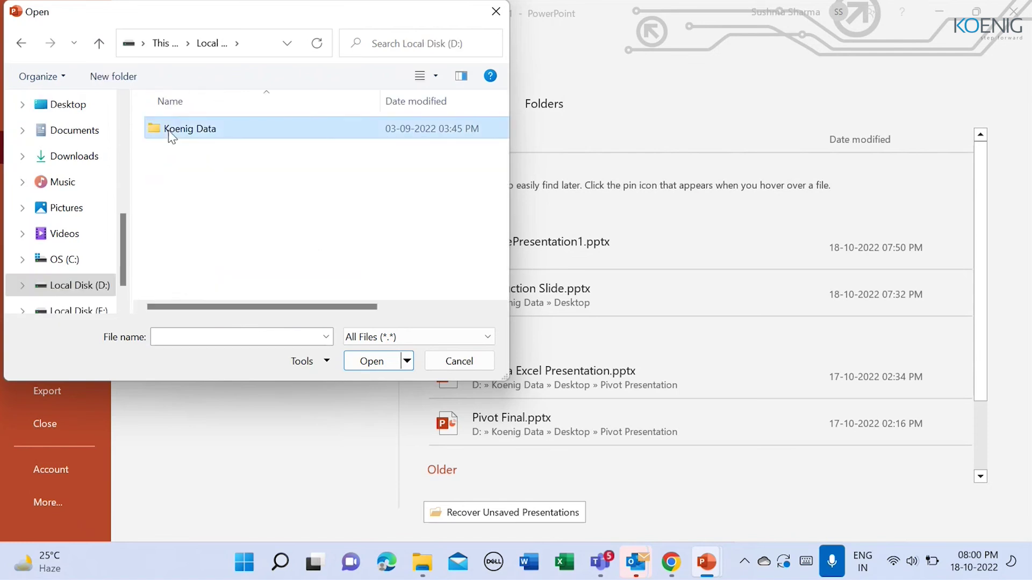
double_click(170, 133)
double_click(186, 178)
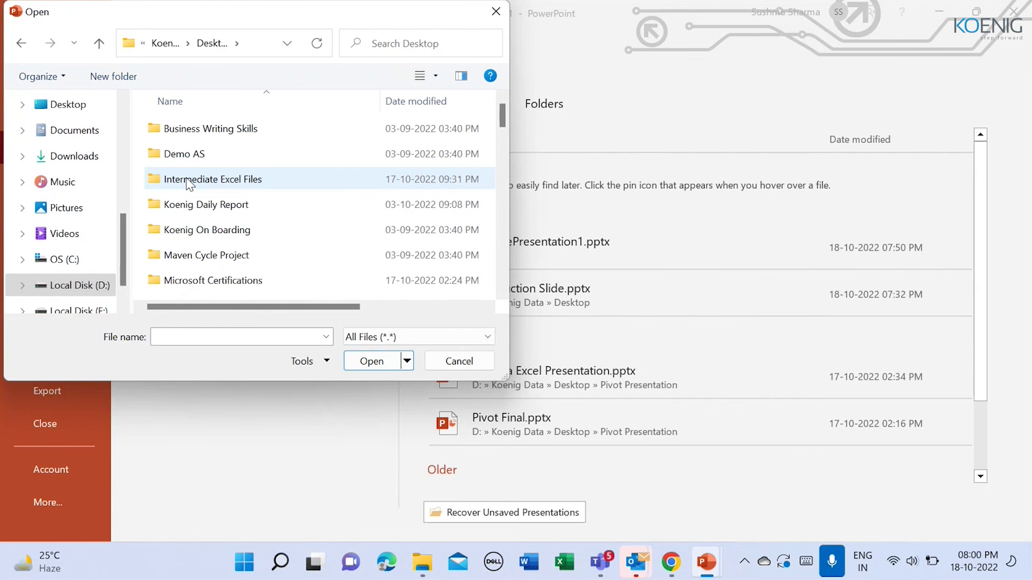
Step: Open Taxi powerbi steps.docx from Taxi UAE and dismiss the Protected View error
left_click(189, 184)
scroll(190, 185, "down", 5)
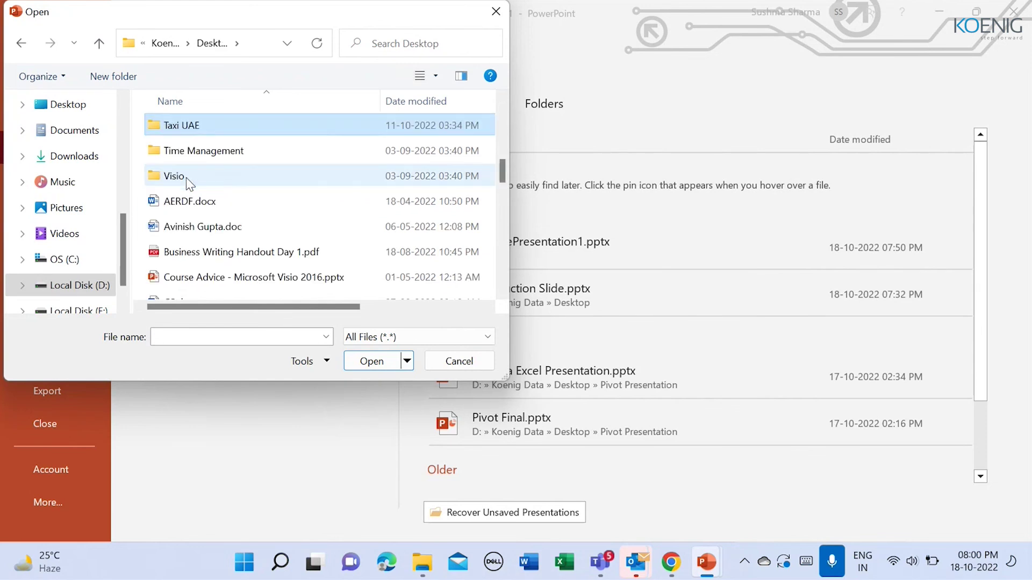
double_click(184, 131)
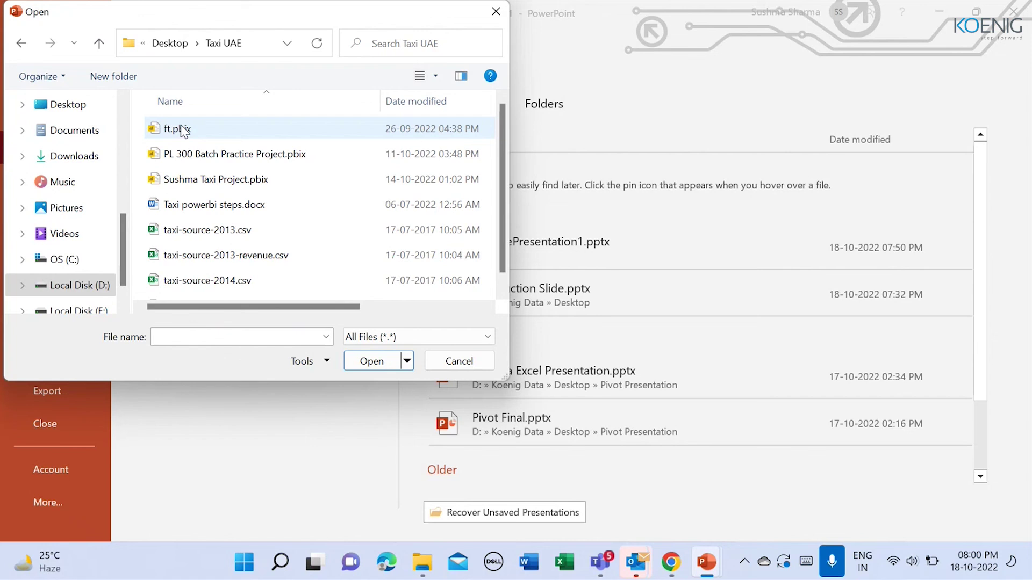
double_click(206, 204)
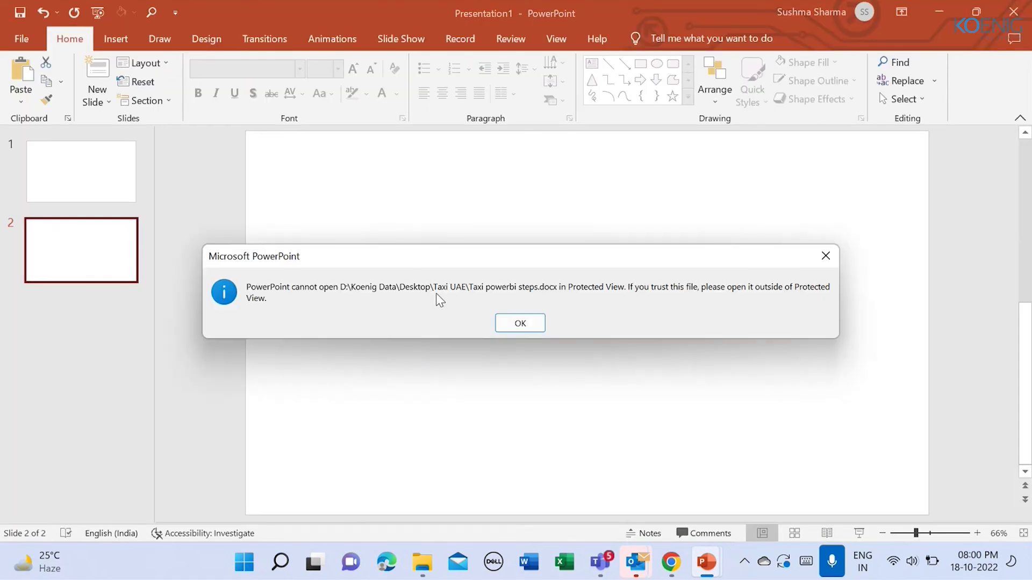
left_click(541, 328)
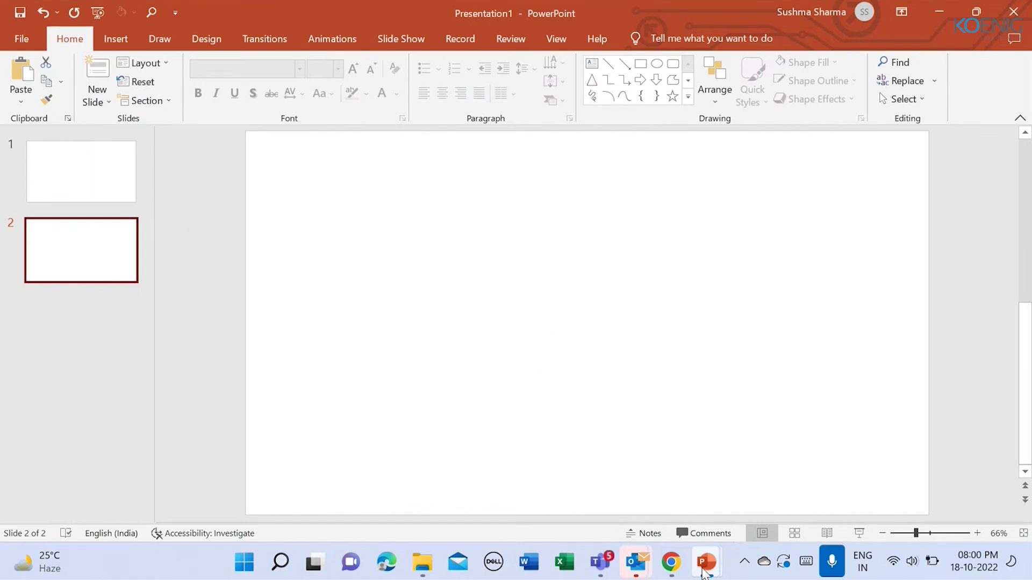
mouse_move(706, 562)
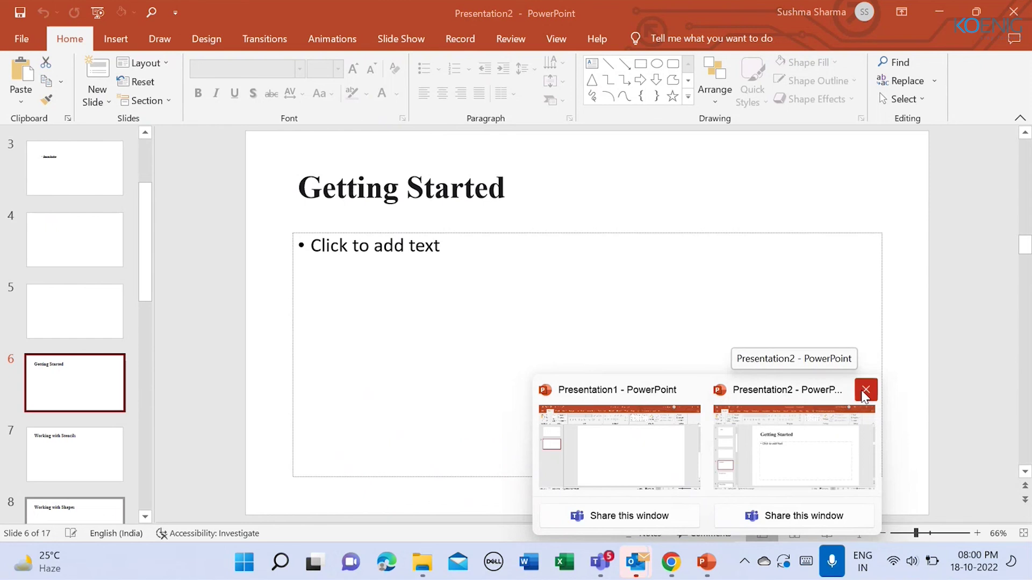
Step: Close Presentation2 from its taskbar thumbnail and open Presentation1's File start screen
left_click(864, 391)
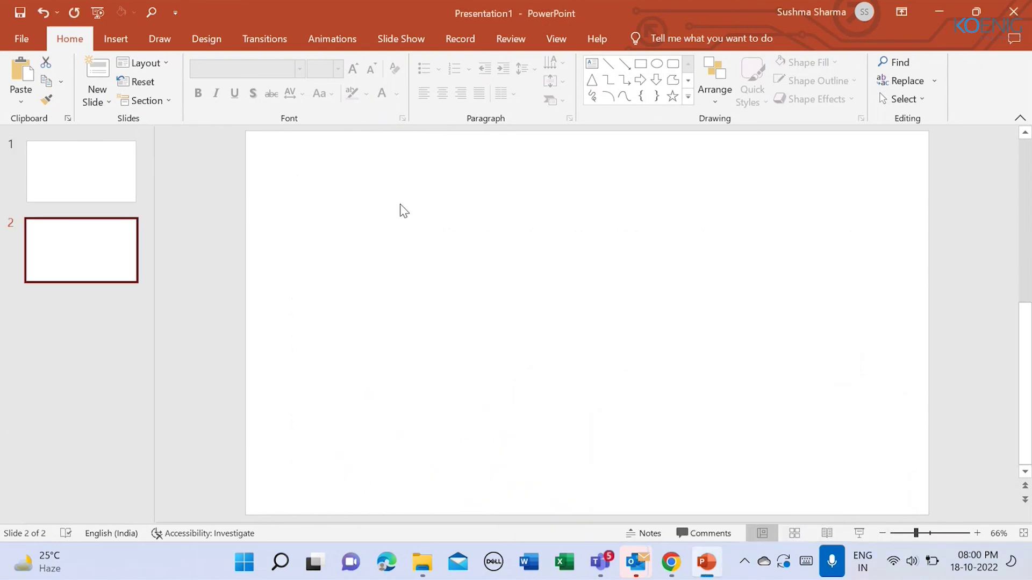
left_click(22, 40)
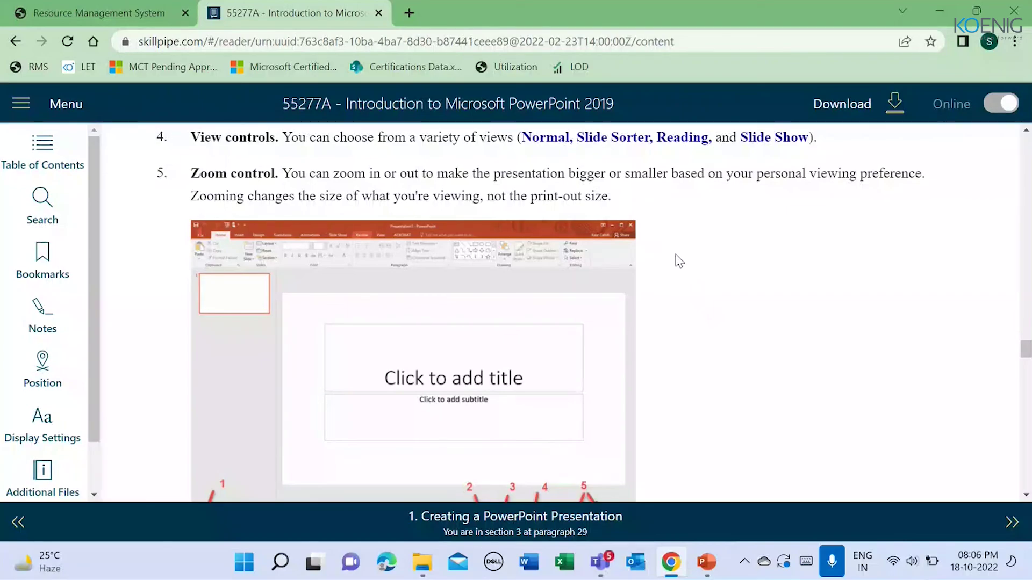
scroll(677, 260, "down", 1)
scroll(677, 261, "up", 1)
scroll(677, 260, "up", 4)
scroll(677, 261, "down", 1)
scroll(677, 260, "down", 2)
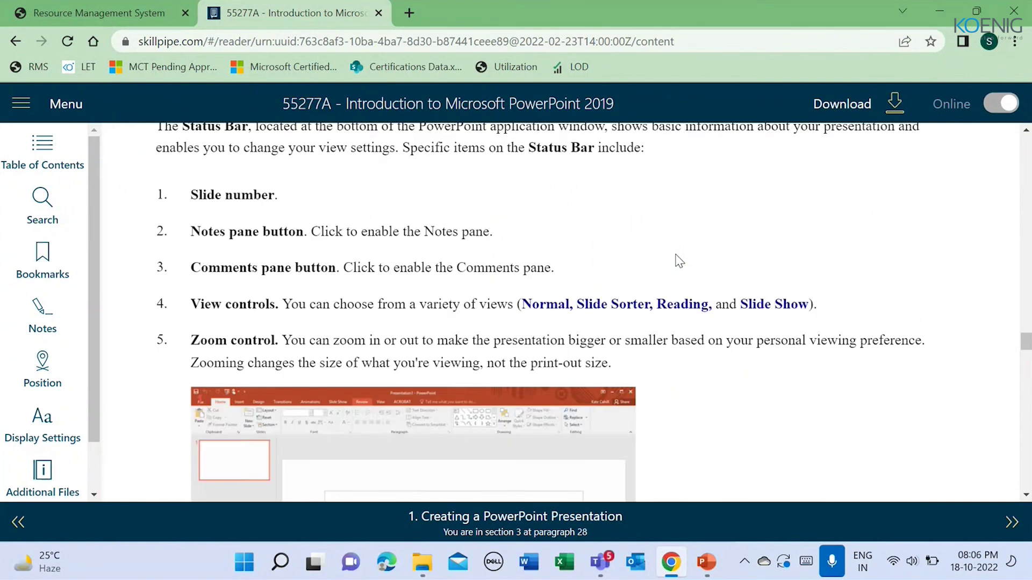
scroll(677, 260, "down", 3)
scroll(678, 260, "down", 5)
scroll(677, 260, "down", 1)
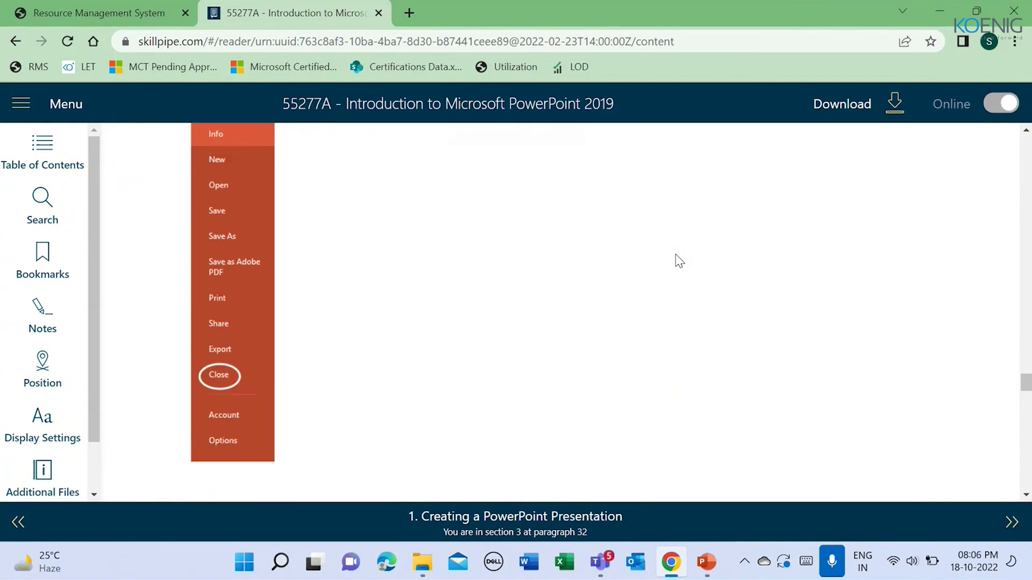
Step: Switch back to PowerPoint after reading section 1.7 Closing a Presentation
key("alt+Tab")
key("alt+Tab")
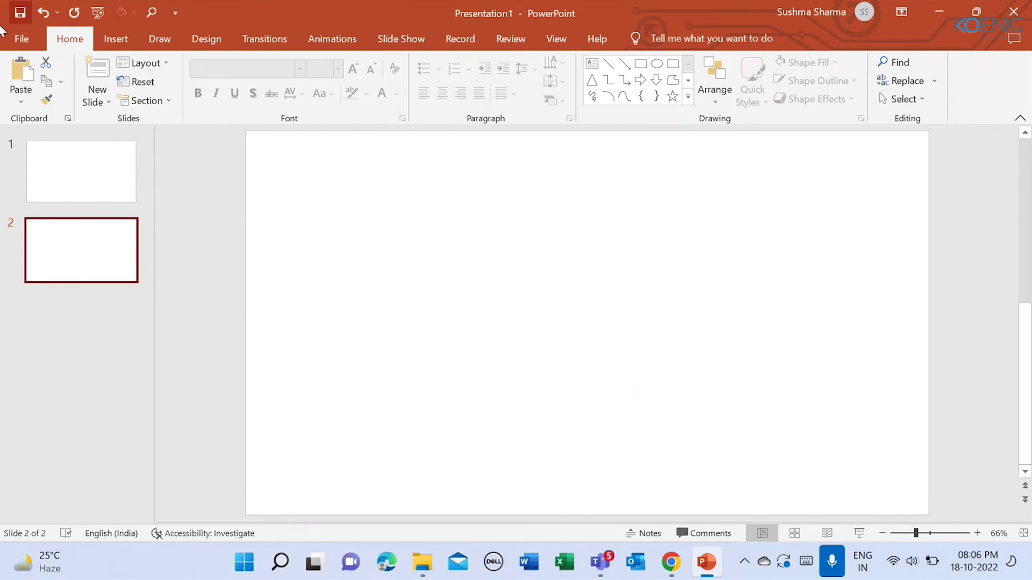
Step: Close Presentation1 from the File menu with Don't Save, then return to the empty window
left_click(25, 39)
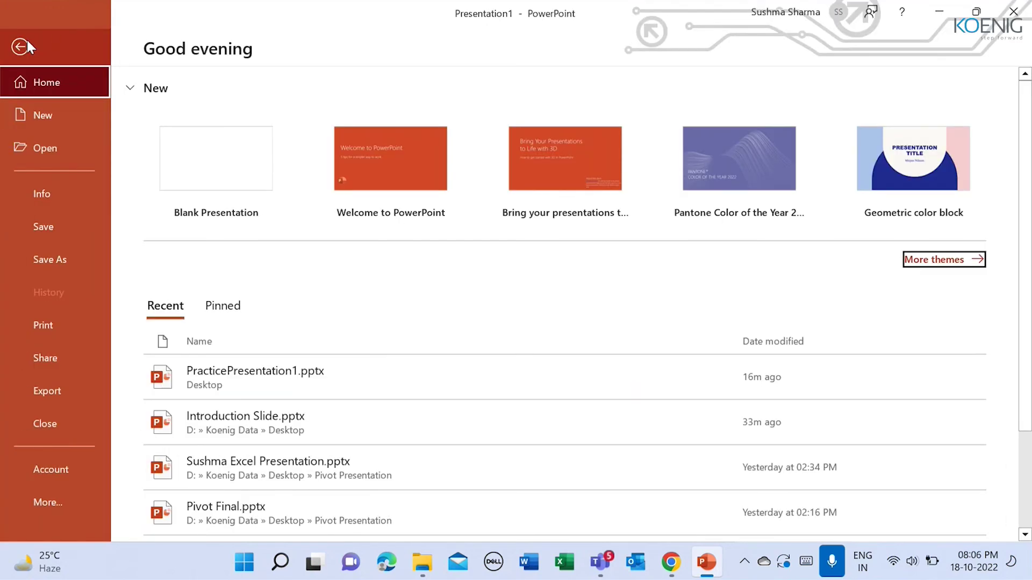
left_click(46, 425)
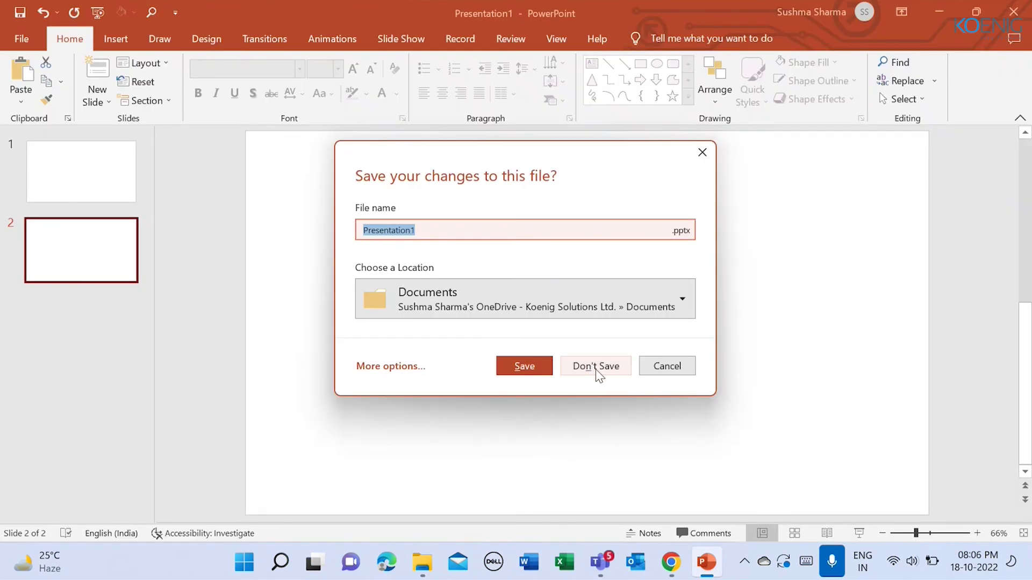
left_click(596, 369)
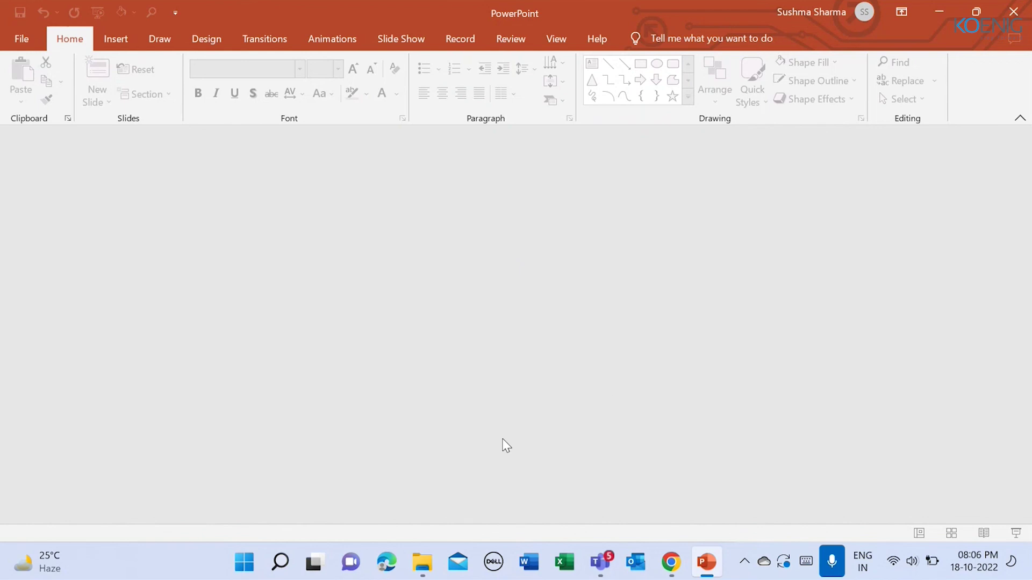
left_click(22, 39)
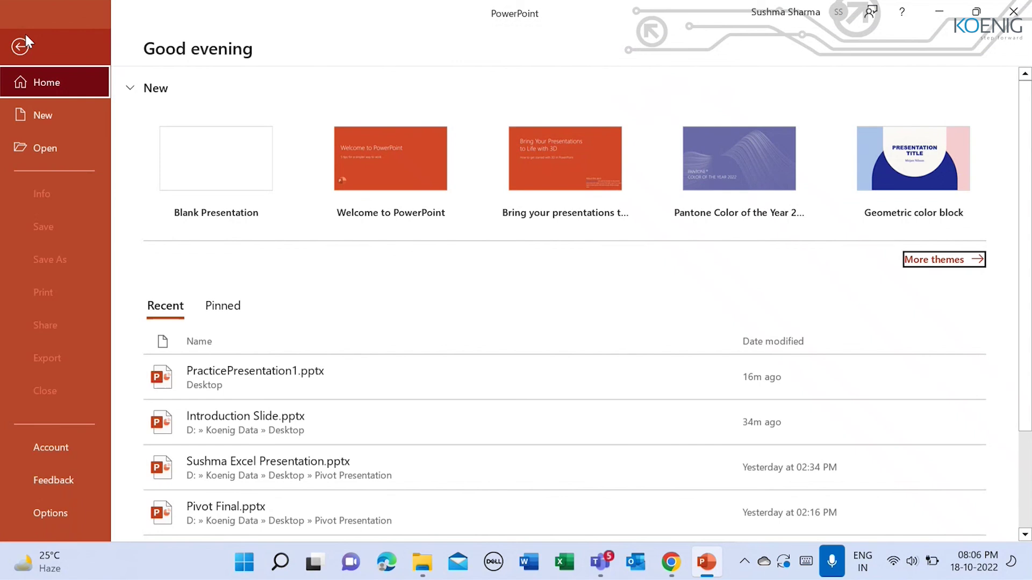
left_click(22, 45)
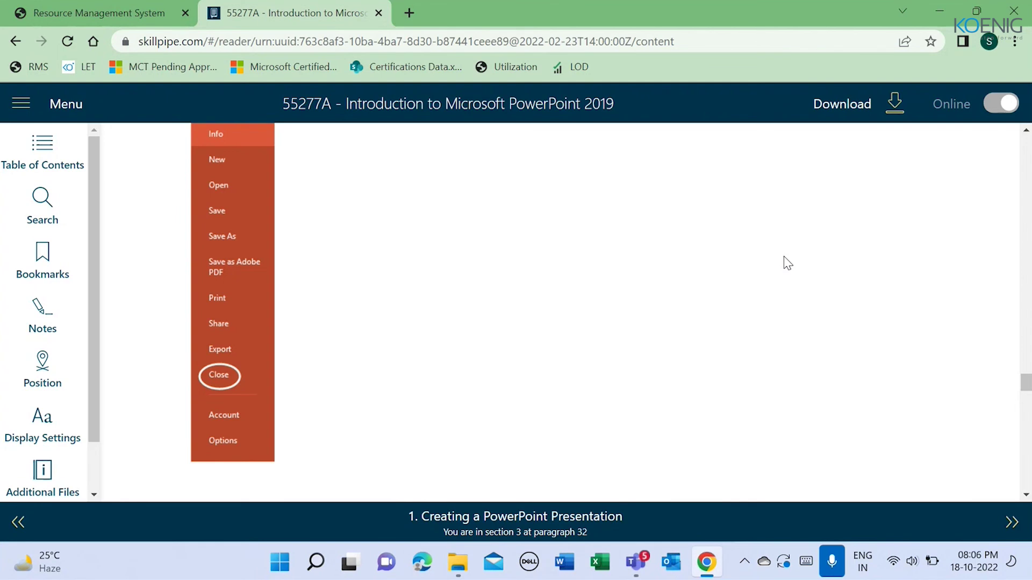
scroll(786, 264, "down", 1)
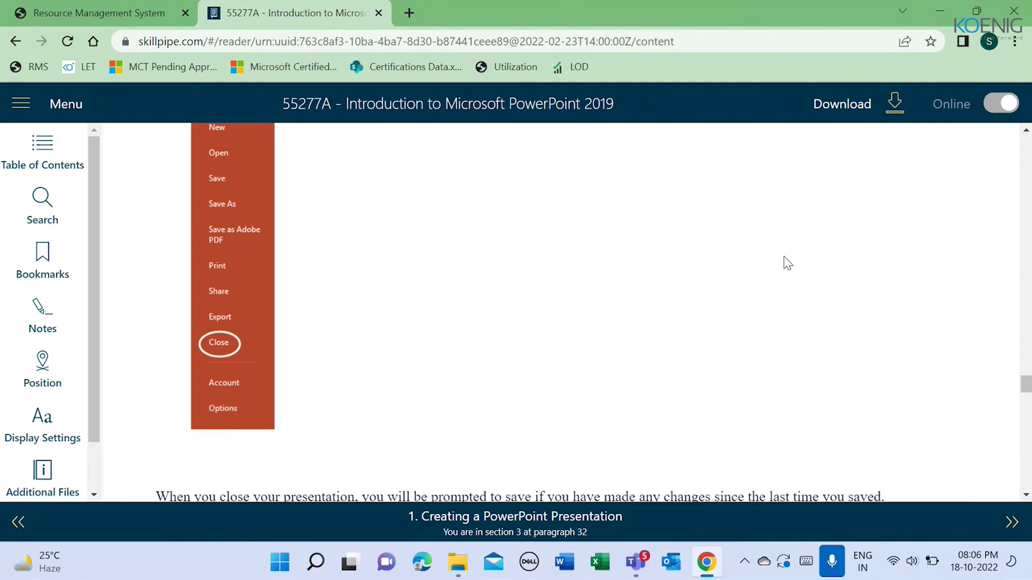